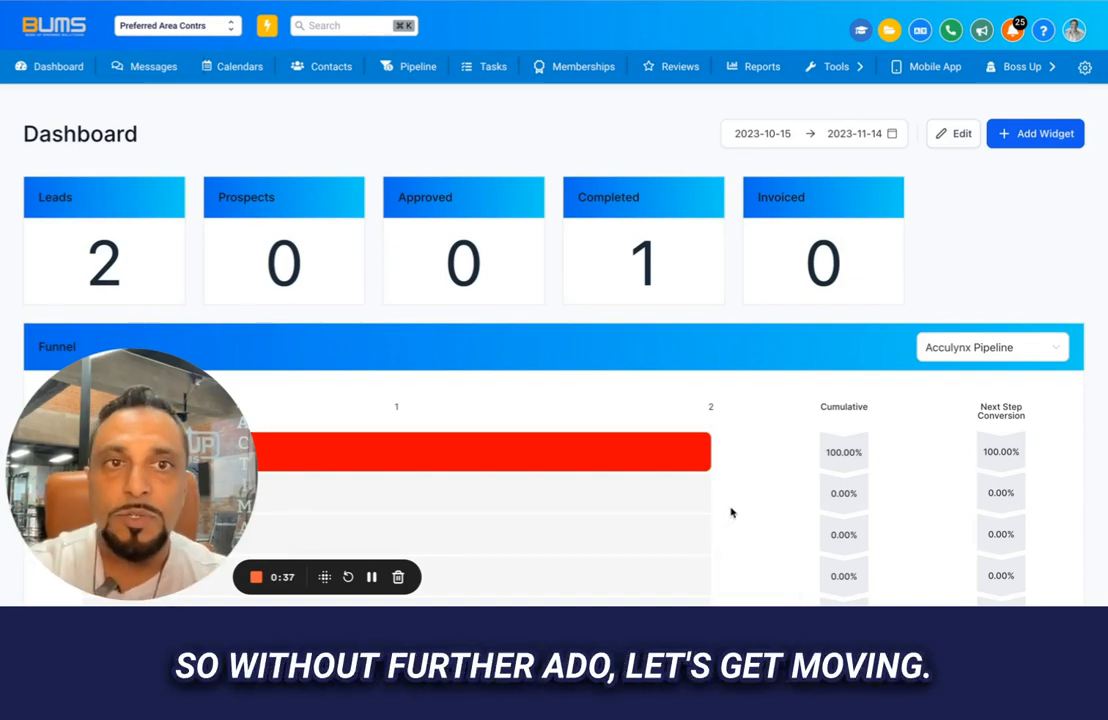
- Create a new workflow from scratch in the Automagic workflow list
click(836, 66)
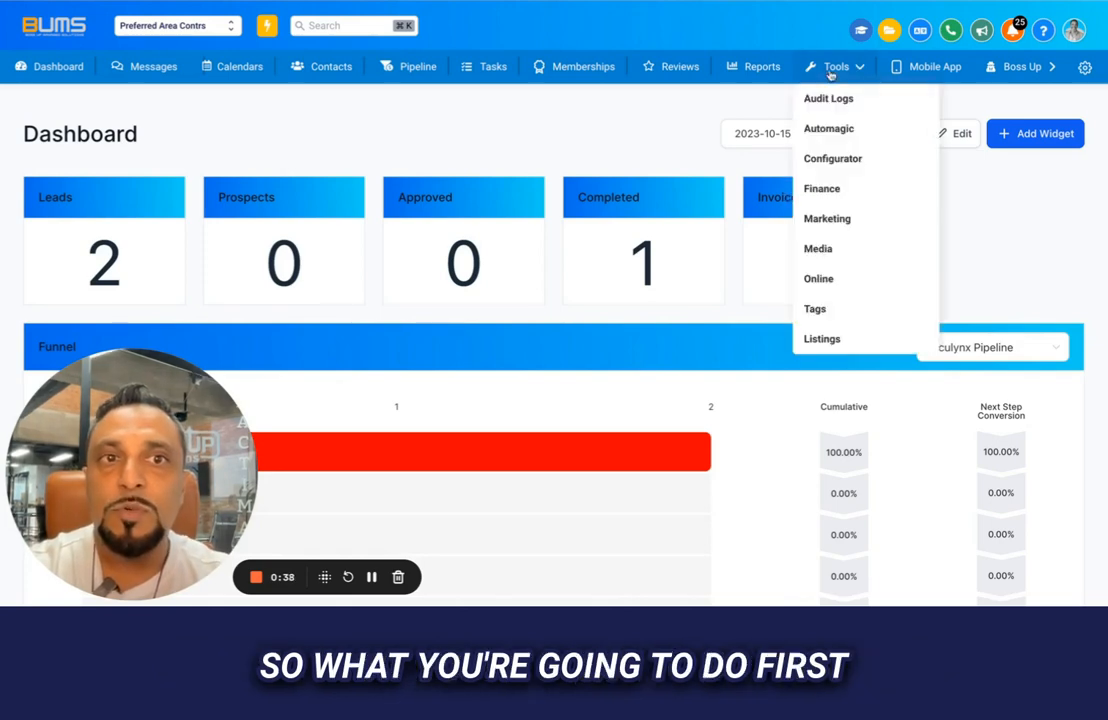
click(829, 132)
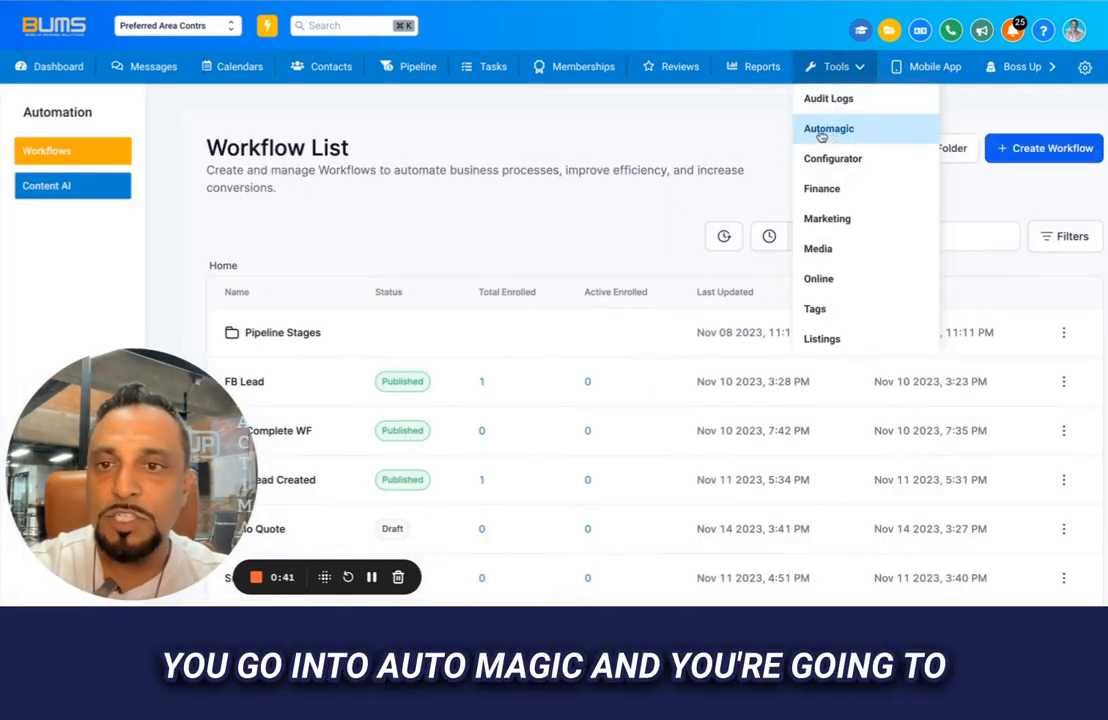
click(1040, 148)
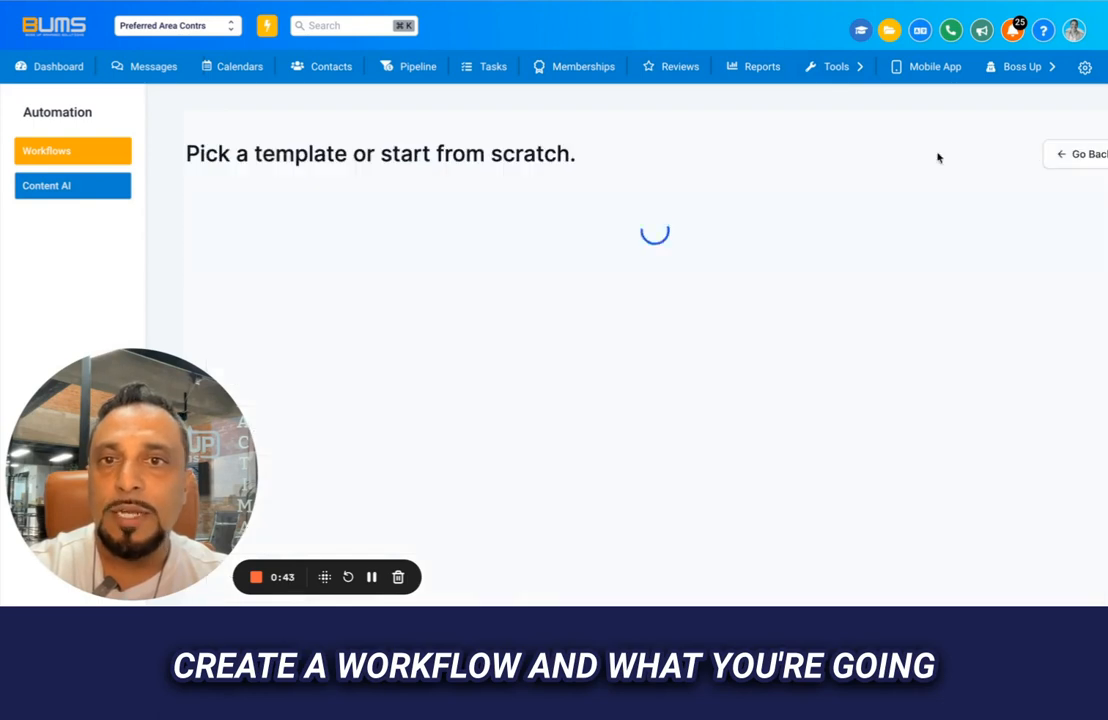
click(428, 365)
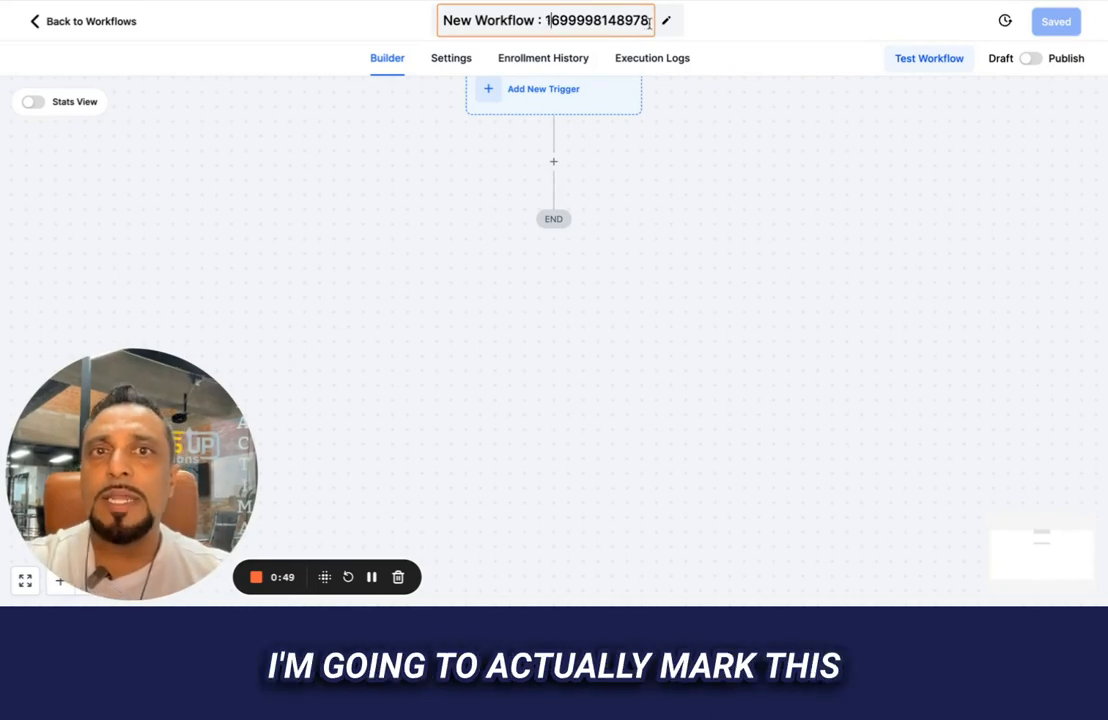
- Rename the new workflow as "delete me"
drag(650, 22, 425, 5)
text(delete)
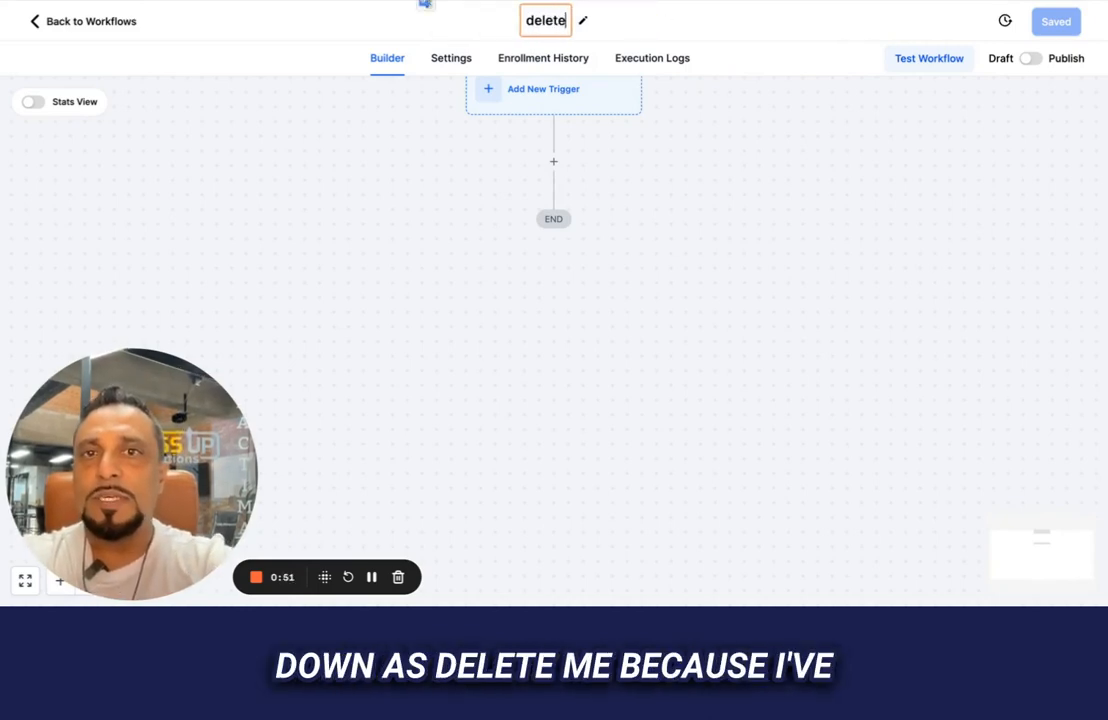
text( me)
click(577, 207)
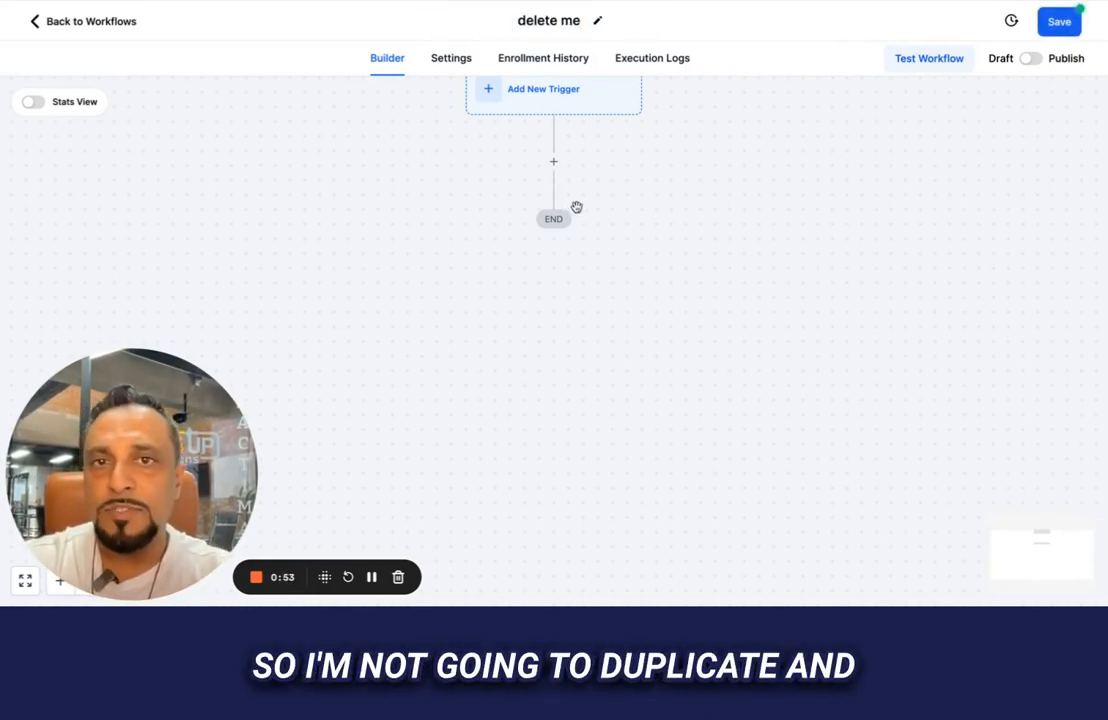
- Set up an Inbound Webhook trigger for the workflow and copy its generated URL
scroll(576, 205, up, 2)
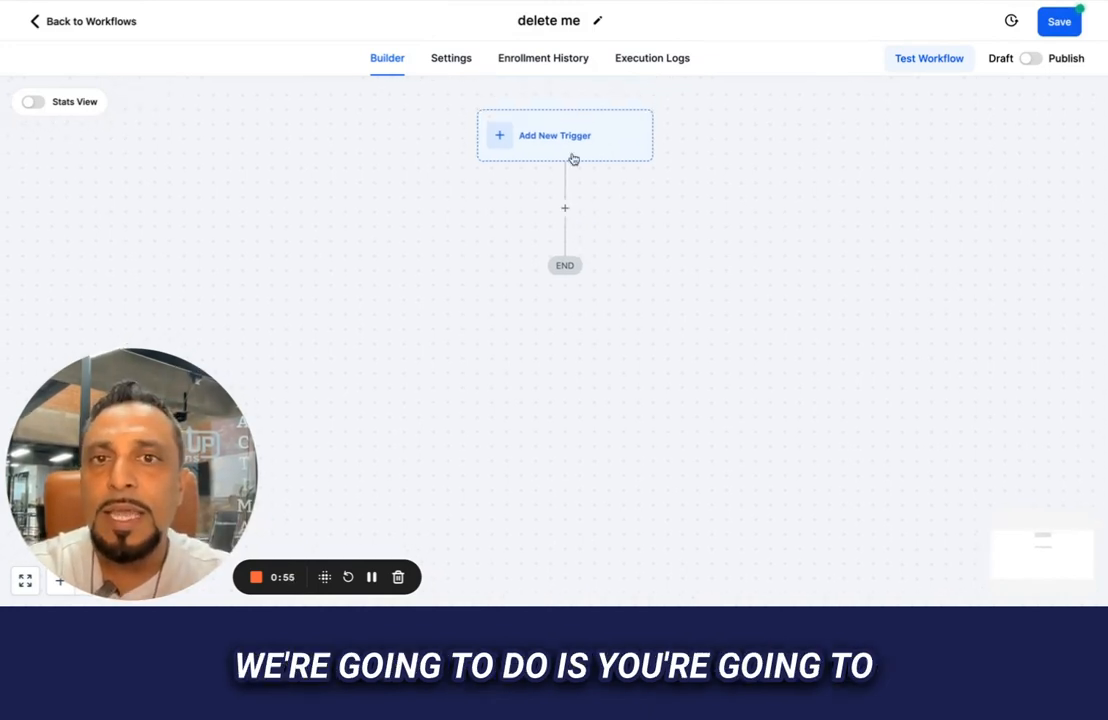
click(573, 159)
text(we)
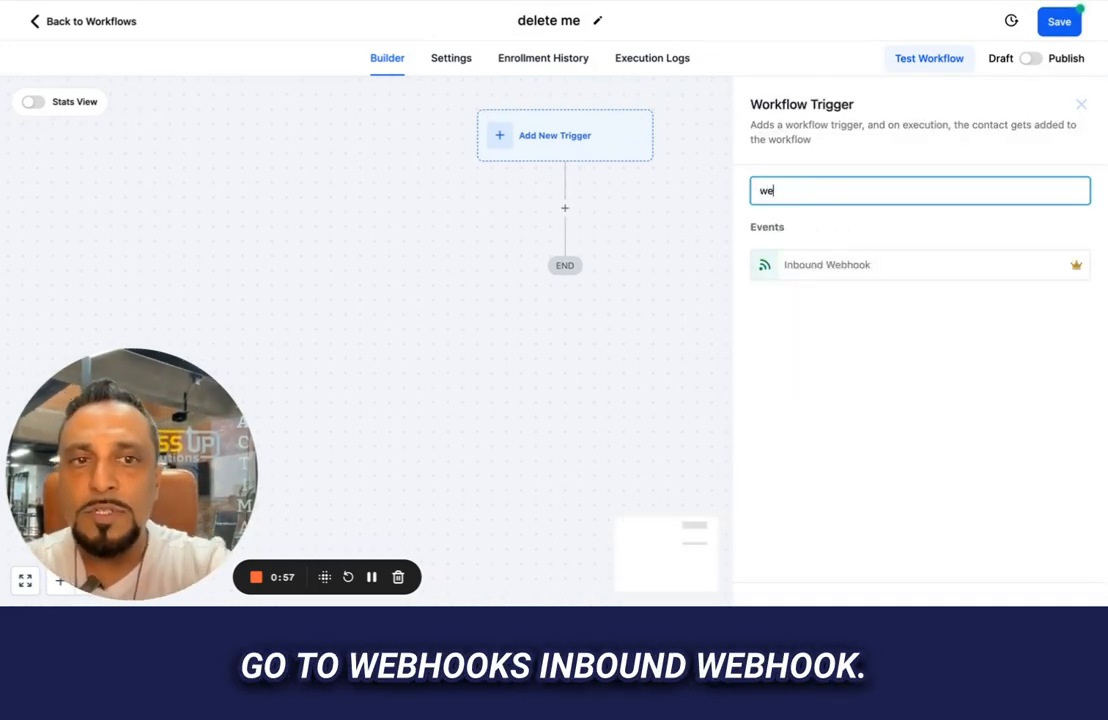
click(927, 264)
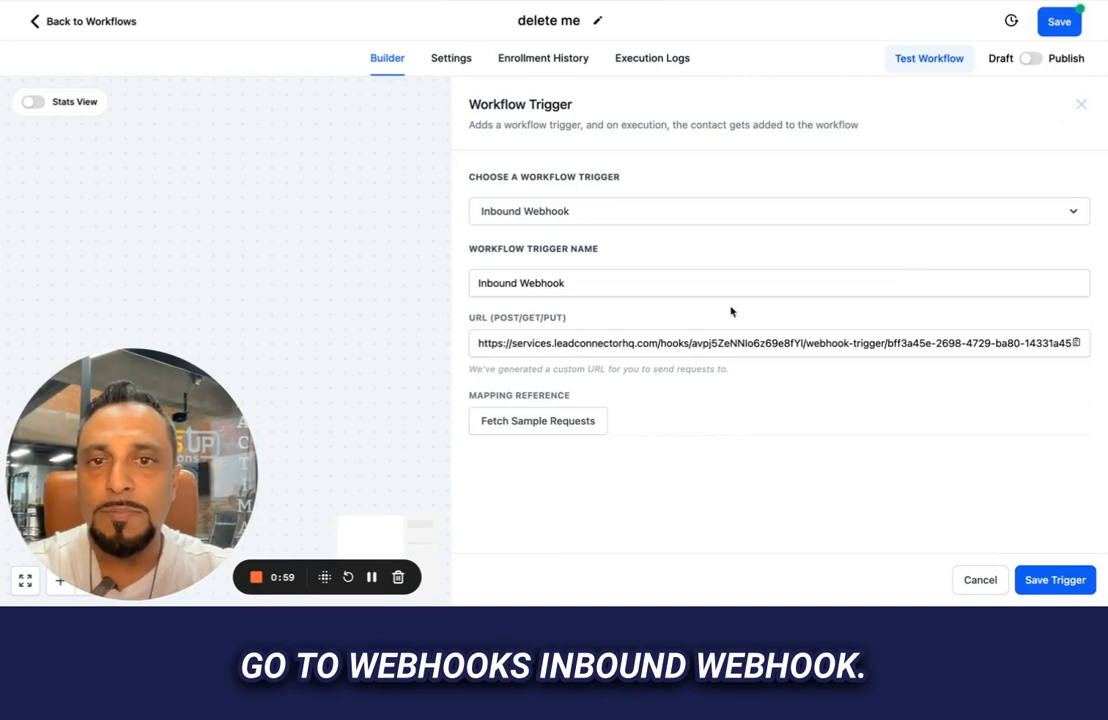
click(1077, 345)
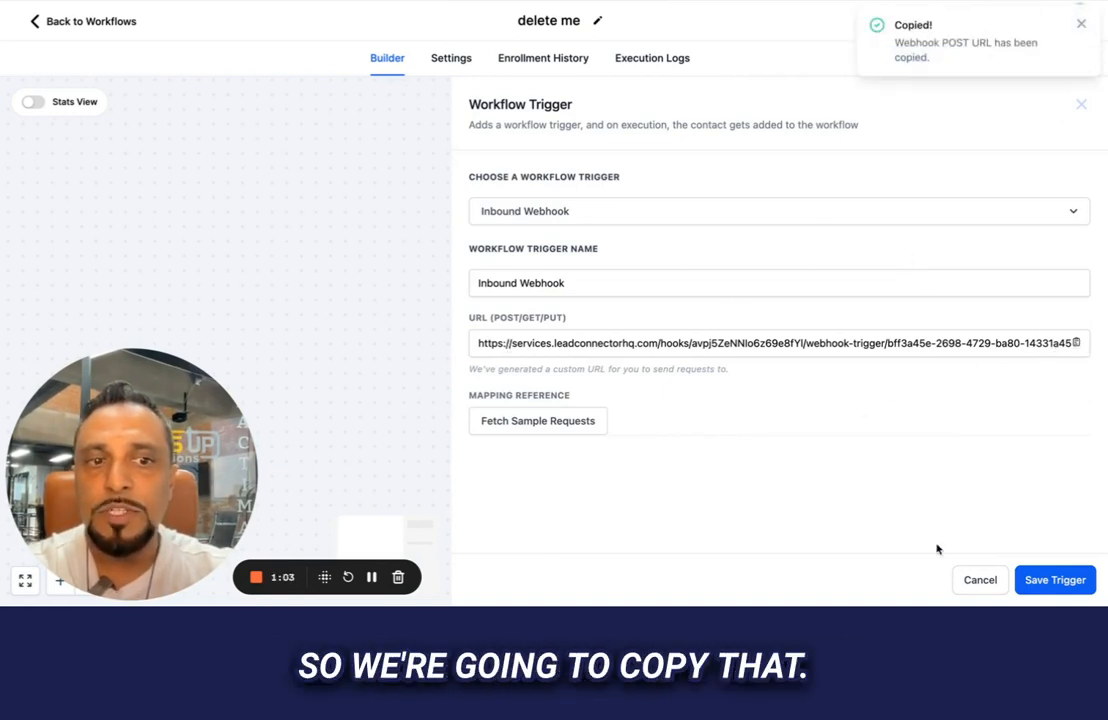
- Discard the Inbound Webhook trigger and return to the workflow list without saving the changes
click(971, 588)
click(712, 356)
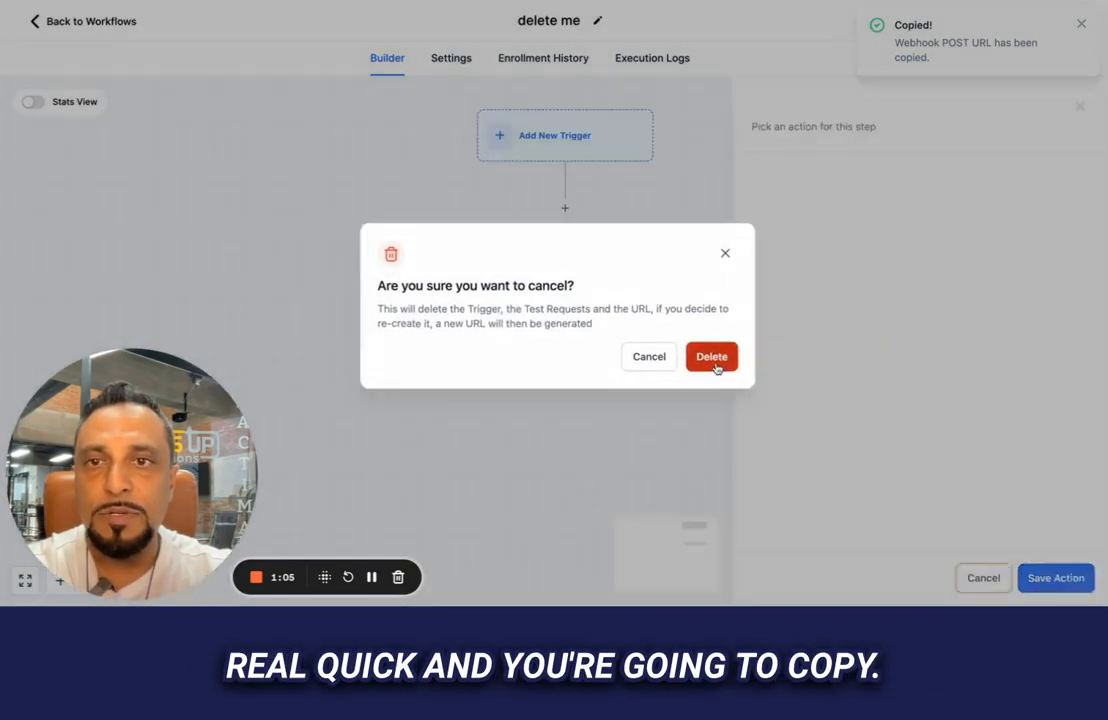
click(102, 16)
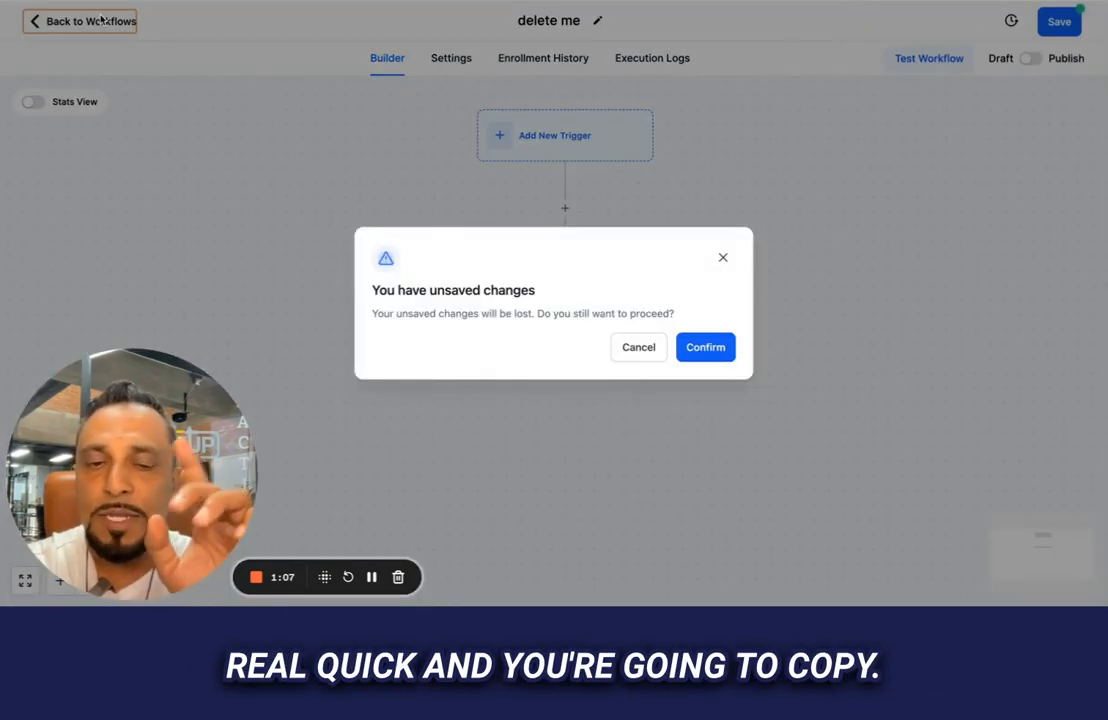
click(700, 347)
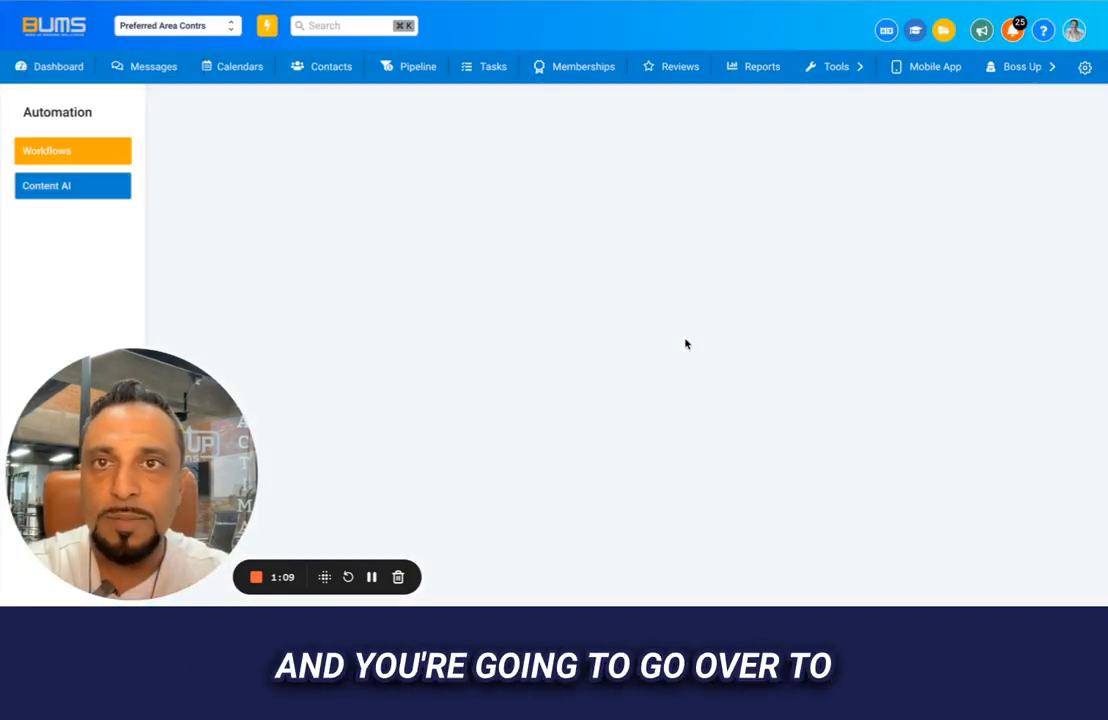
- Switch to SumoQuote and open the API page of the Account Settings
click(300, 2)
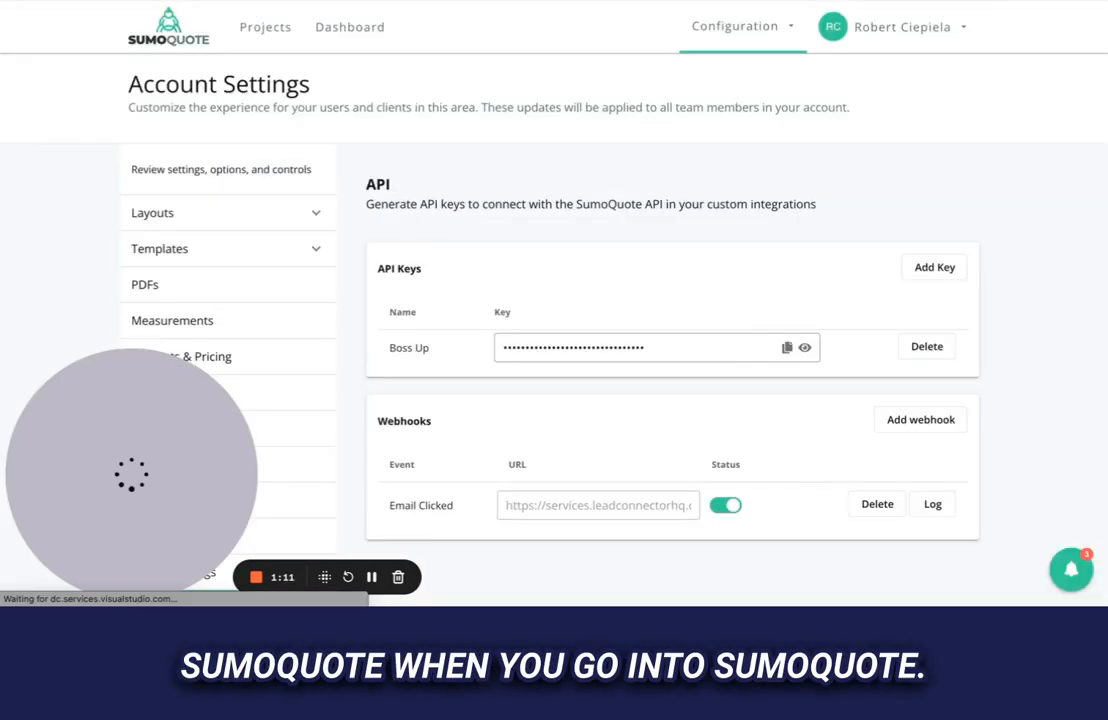
click(745, 38)
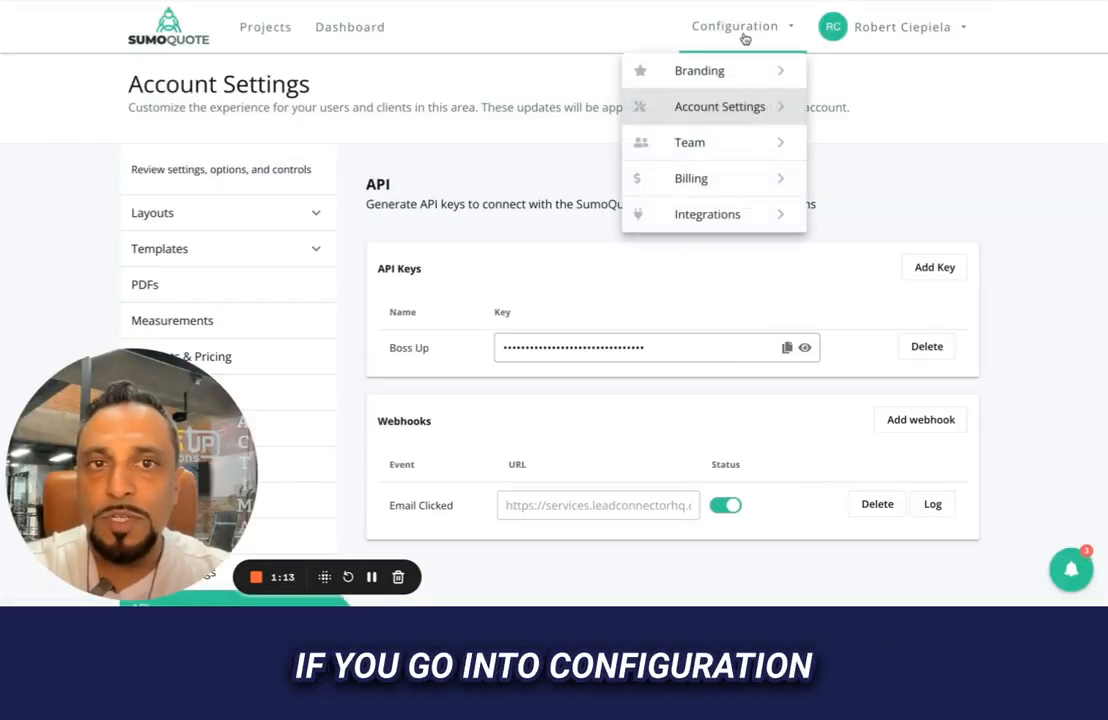
click(737, 106)
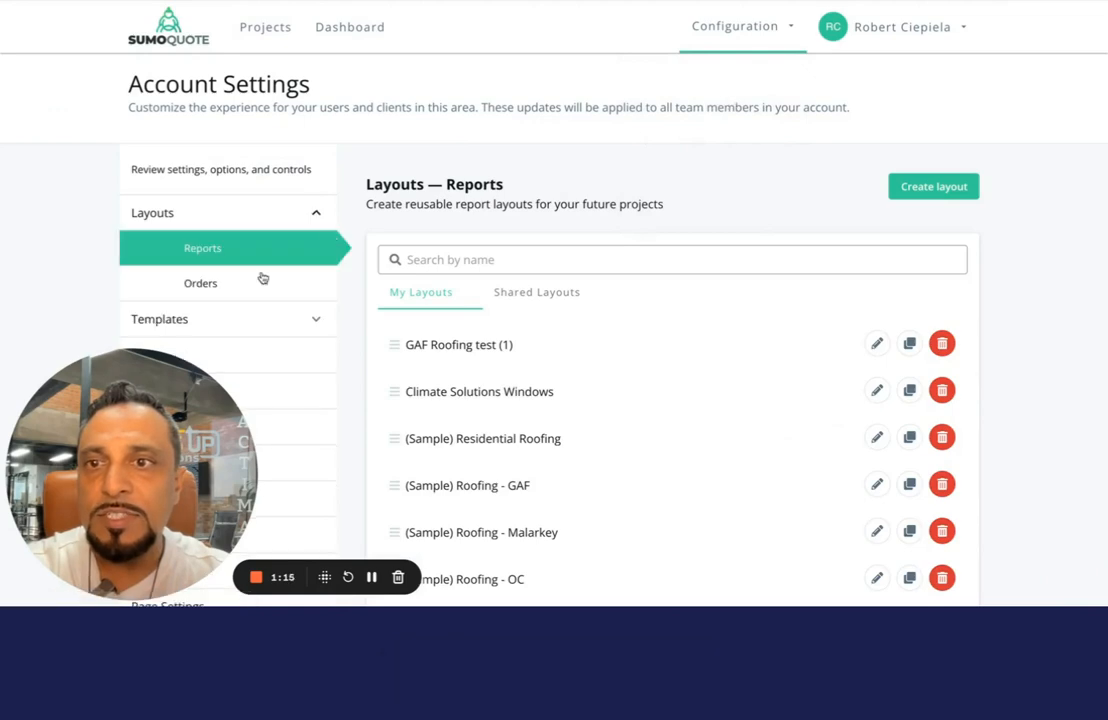
scroll(260, 277, down, 10)
click(200, 116)
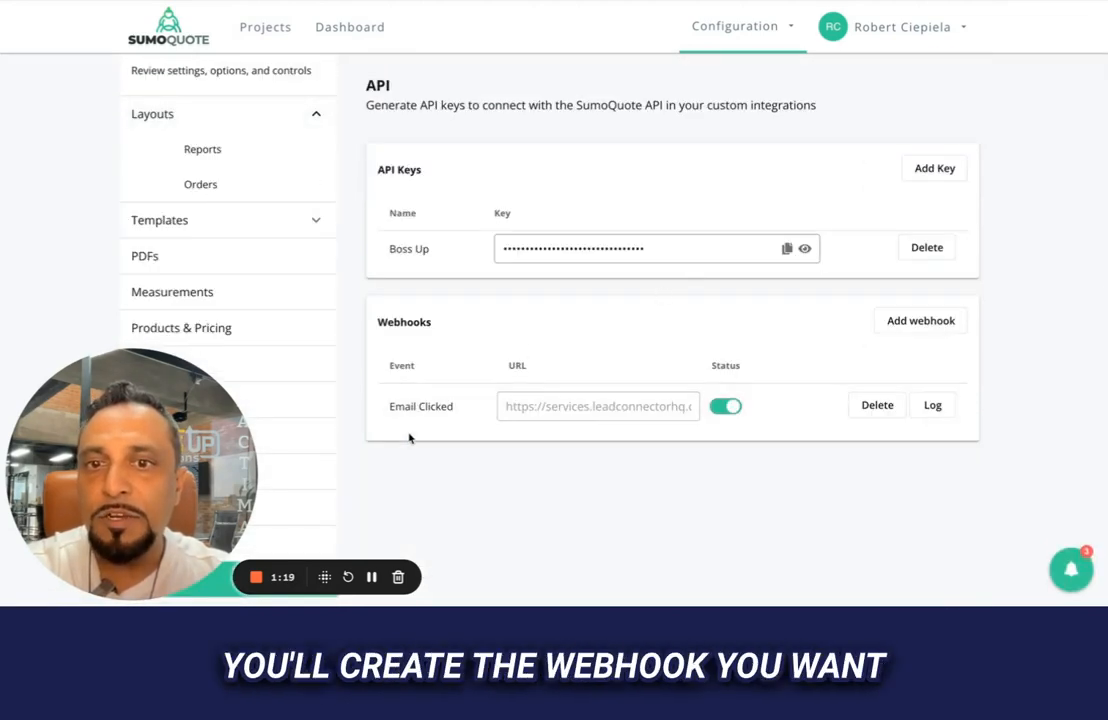
- Fill in a new webhook with the Email Clicked action and the copied webhook URL, and cancel it without saving
click(940, 322)
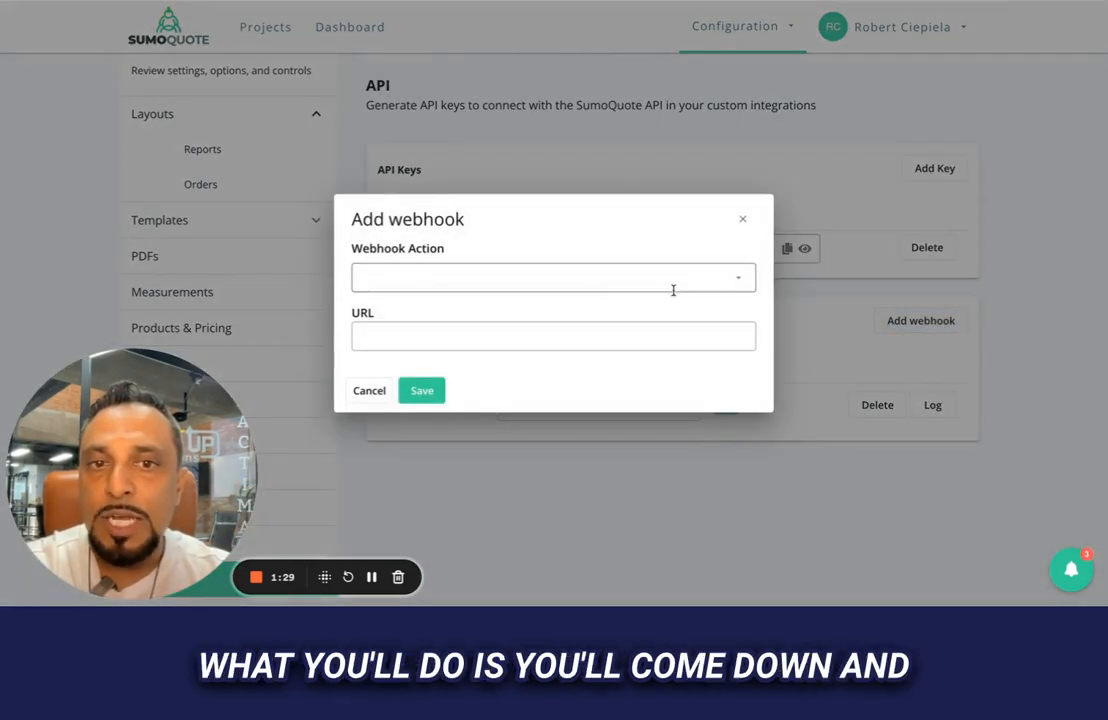
click(672, 289)
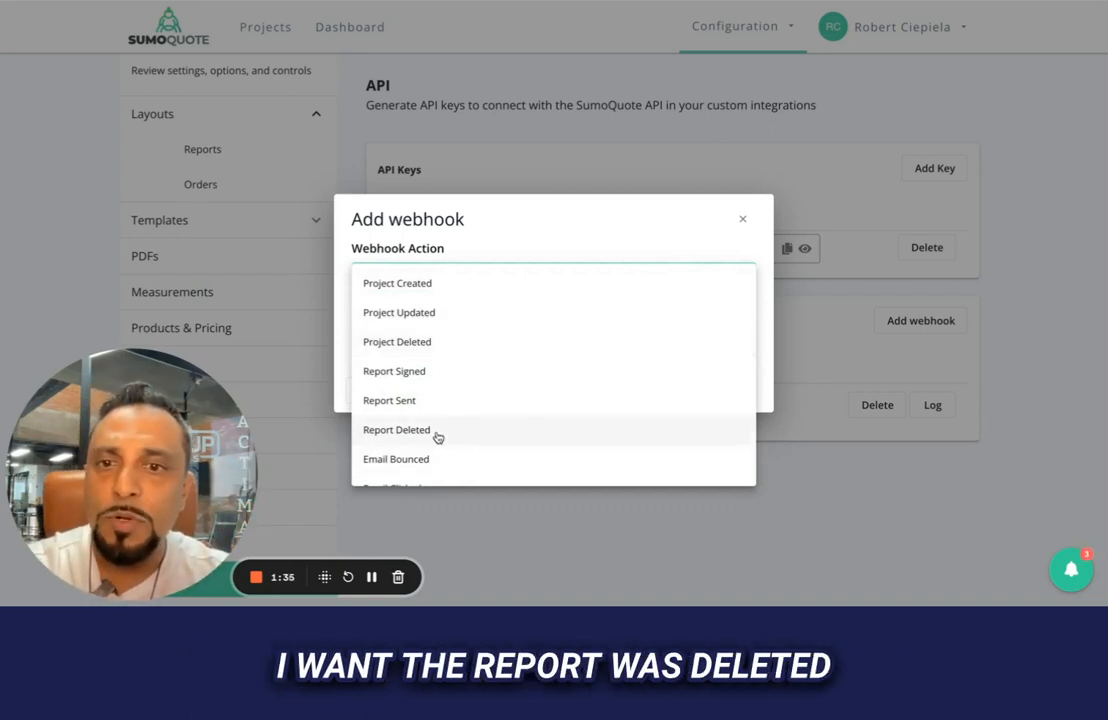
scroll(435, 348, down, 1)
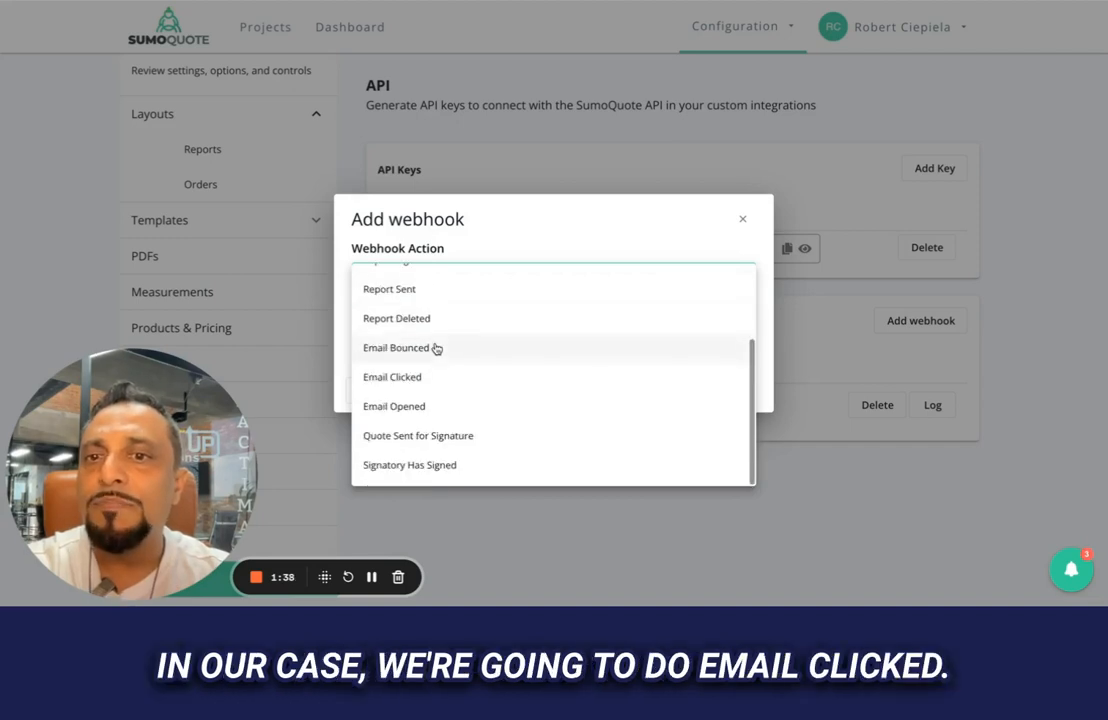
click(405, 380)
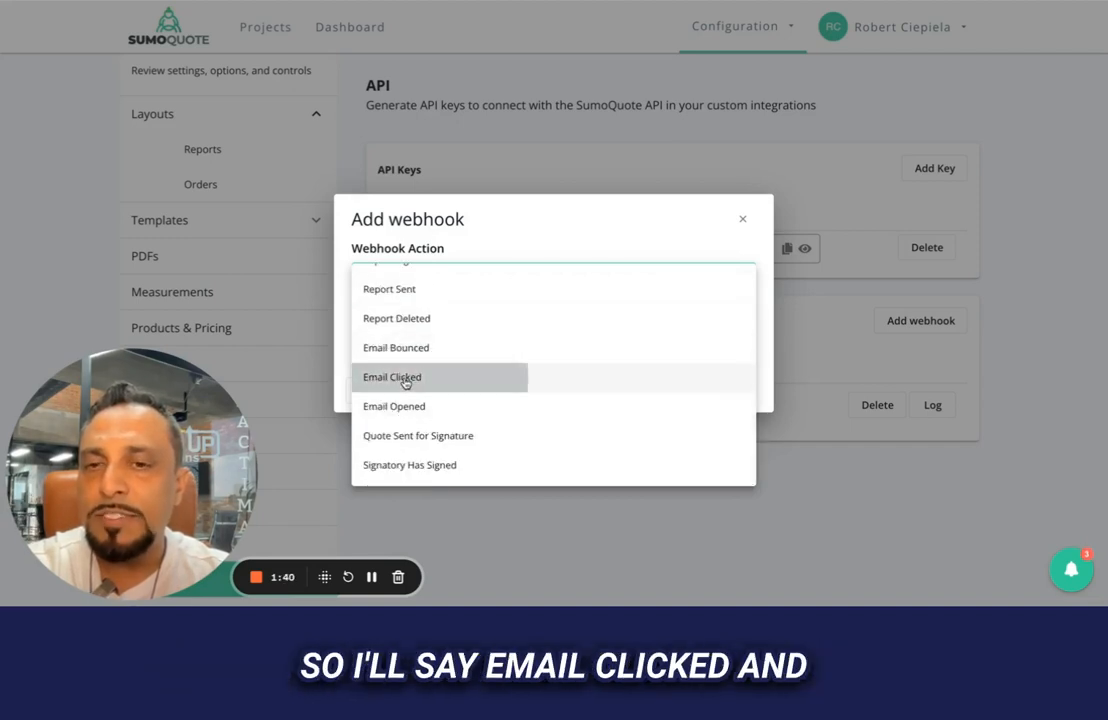
click(405, 335)
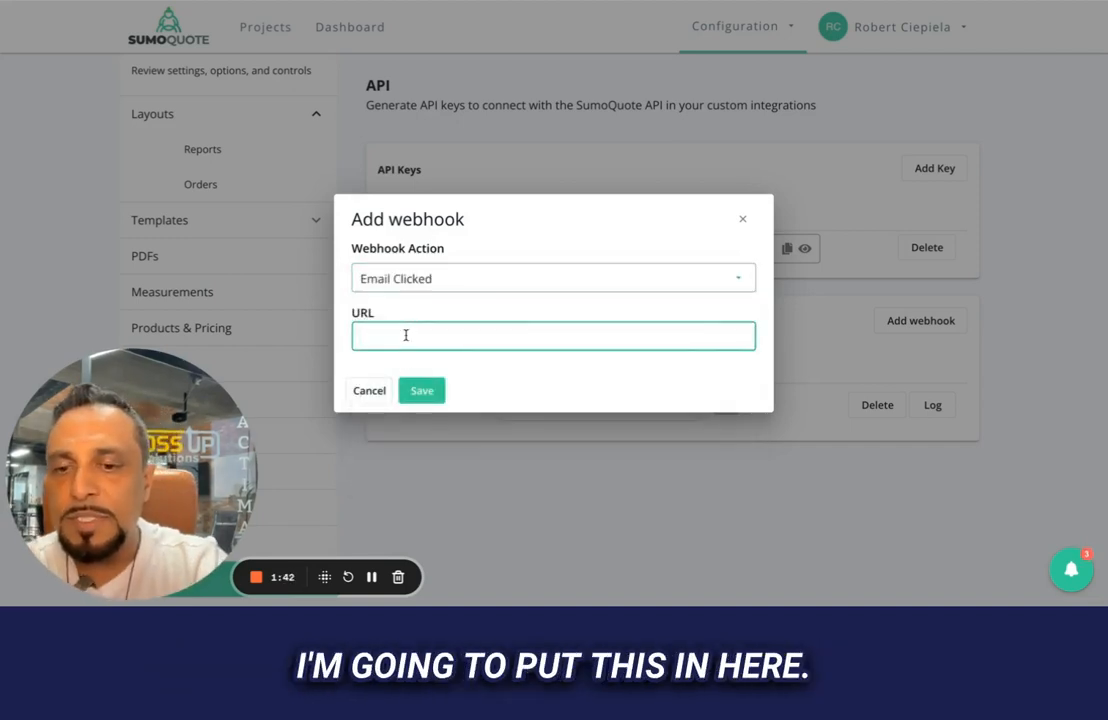
key(ctrl+v)
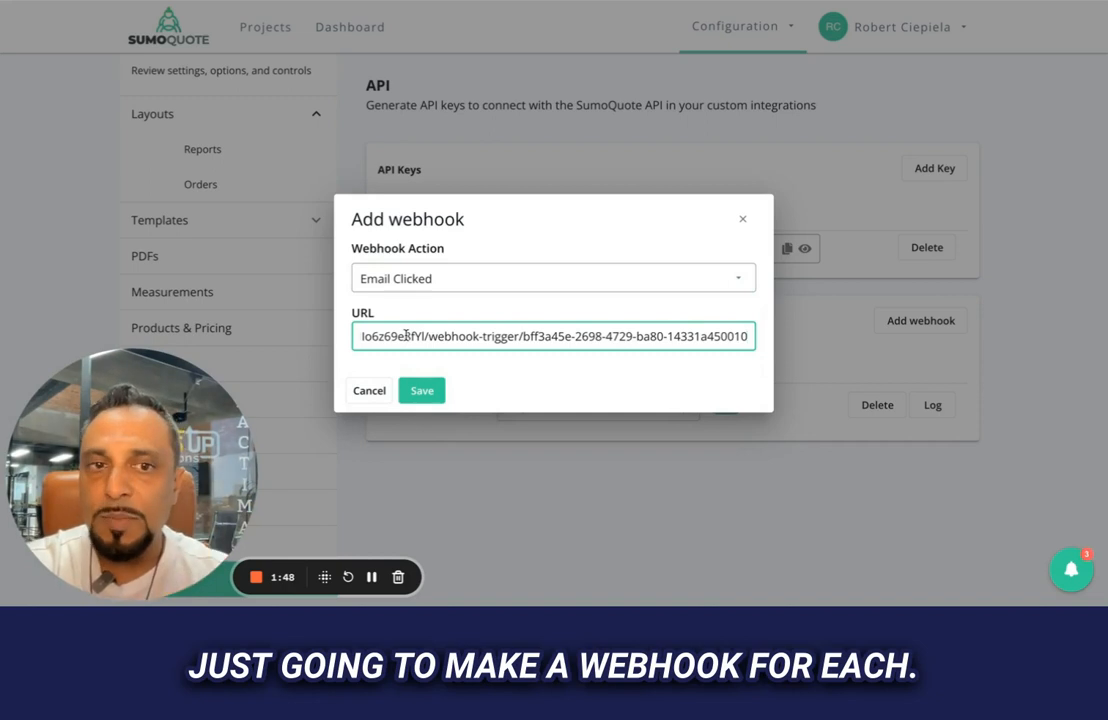
click(369, 391)
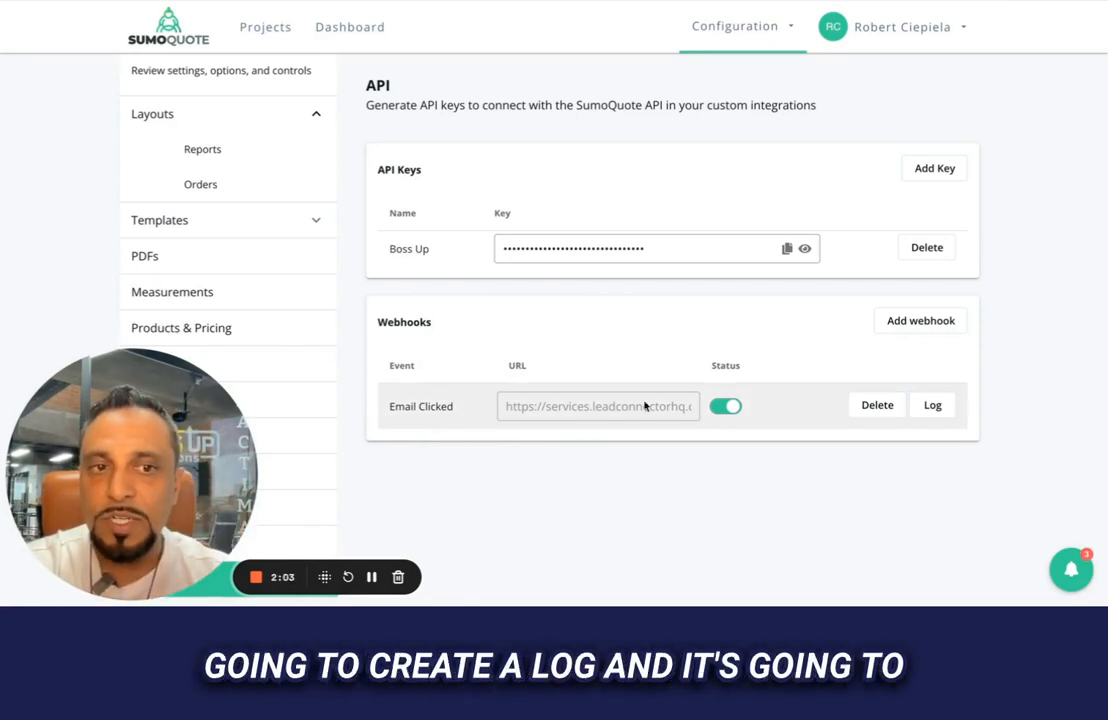
- Examine the delivery log of the existing Email Clicked webhook and close it
click(932, 405)
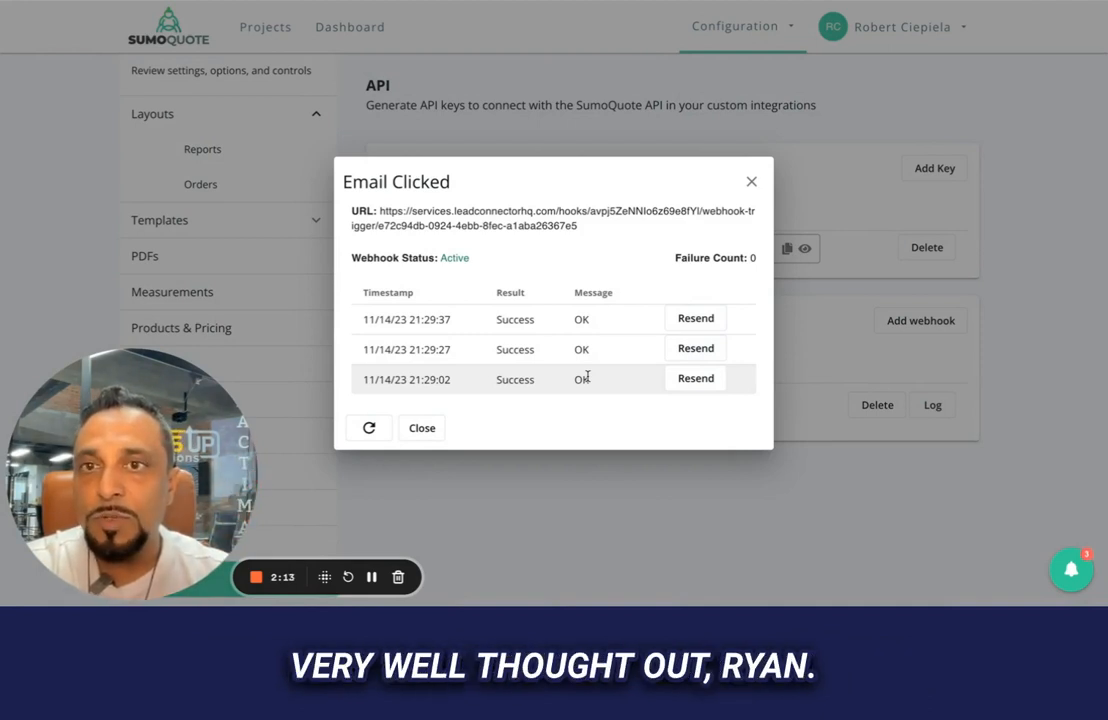
click(753, 182)
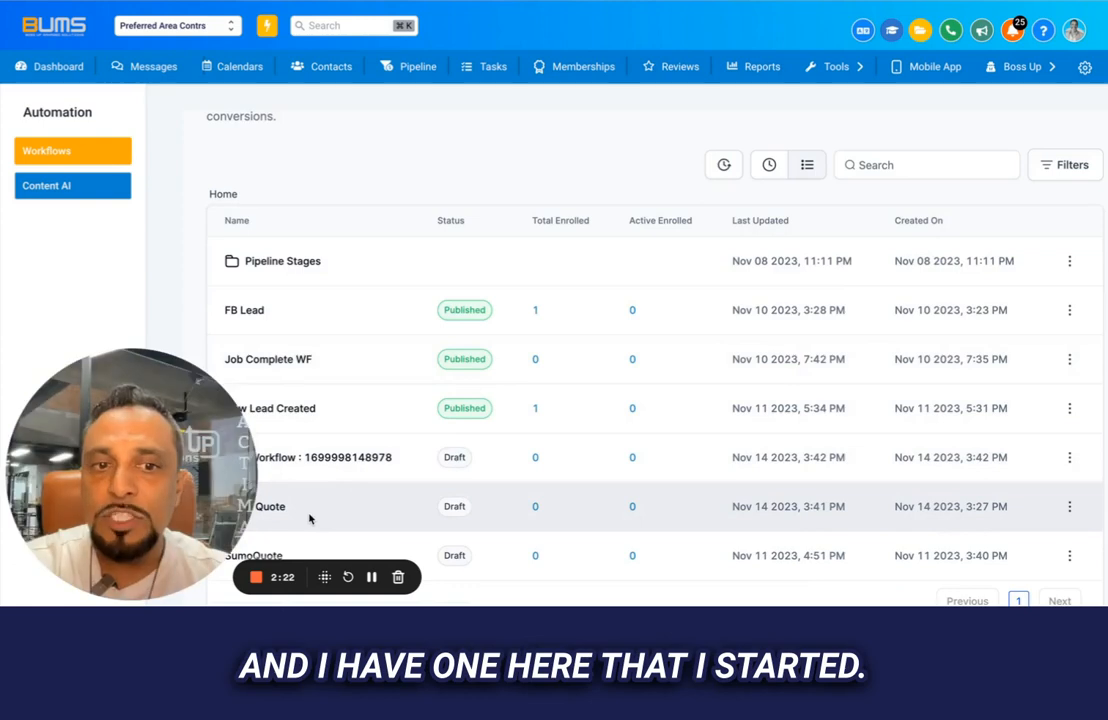
click(282, 510)
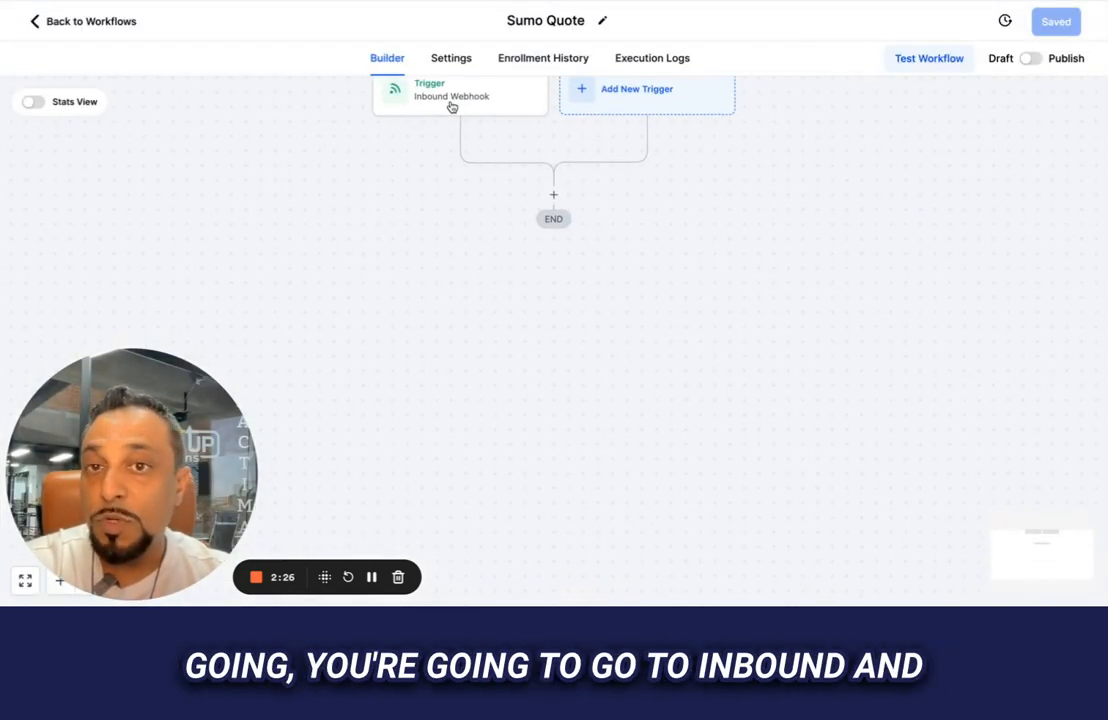
click(452, 107)
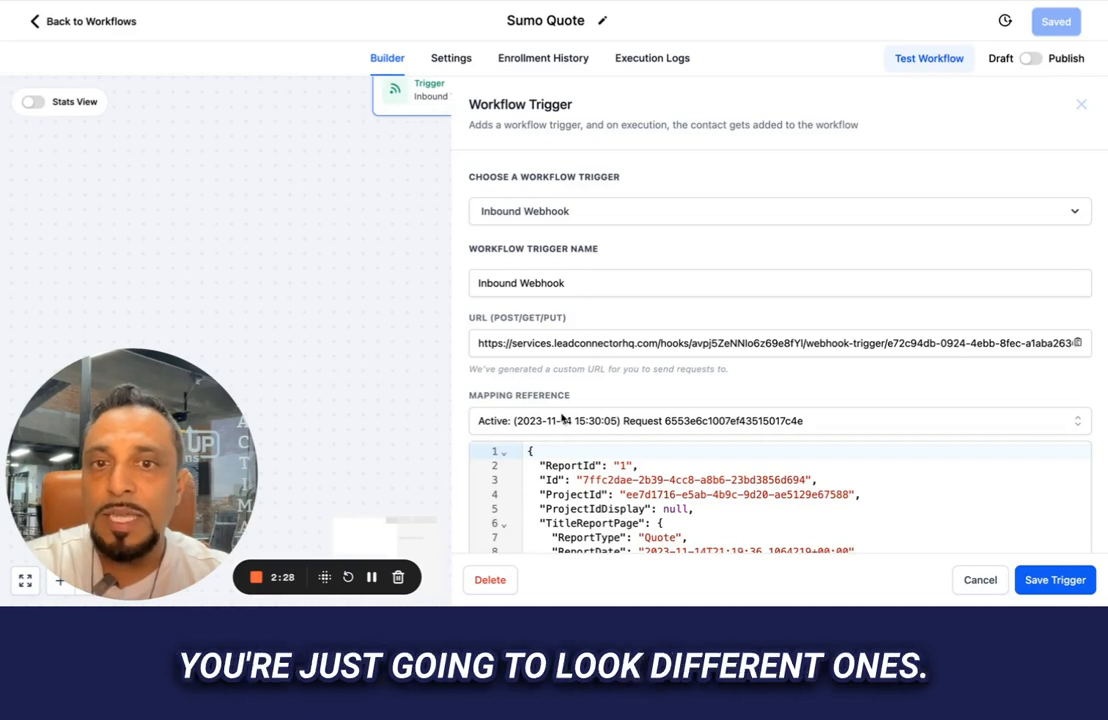
click(563, 419)
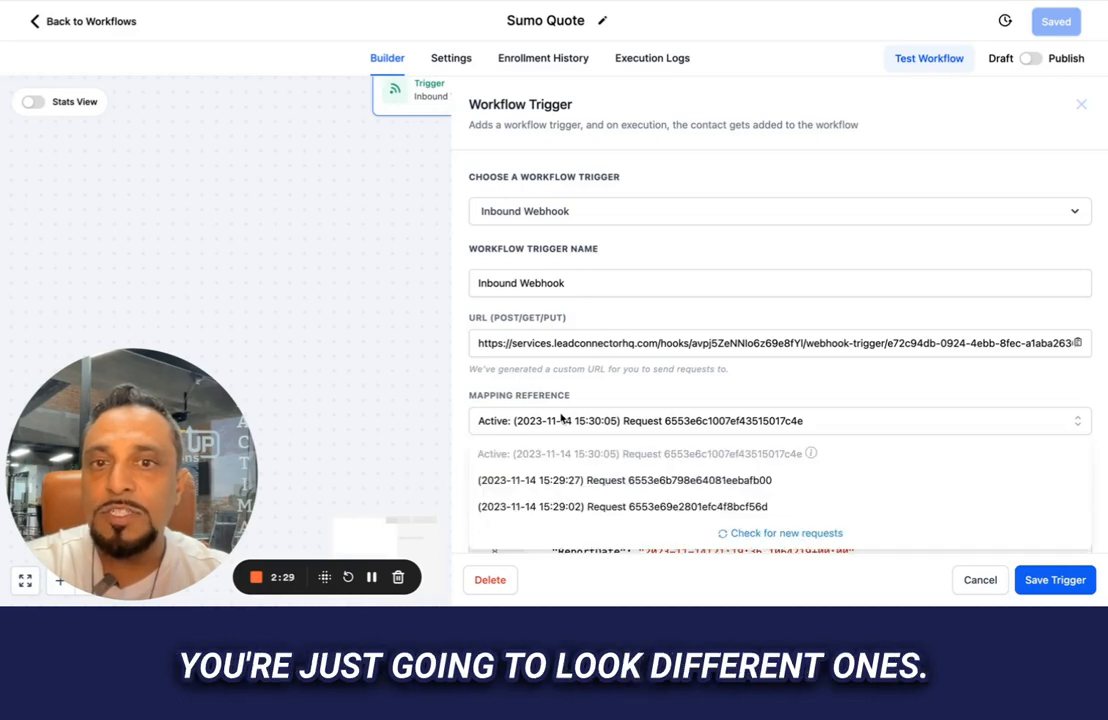
click(541, 480)
- Examine the selected sample request's payload from the report and customer fields through to its final lines
scroll(581, 452, down, 3)
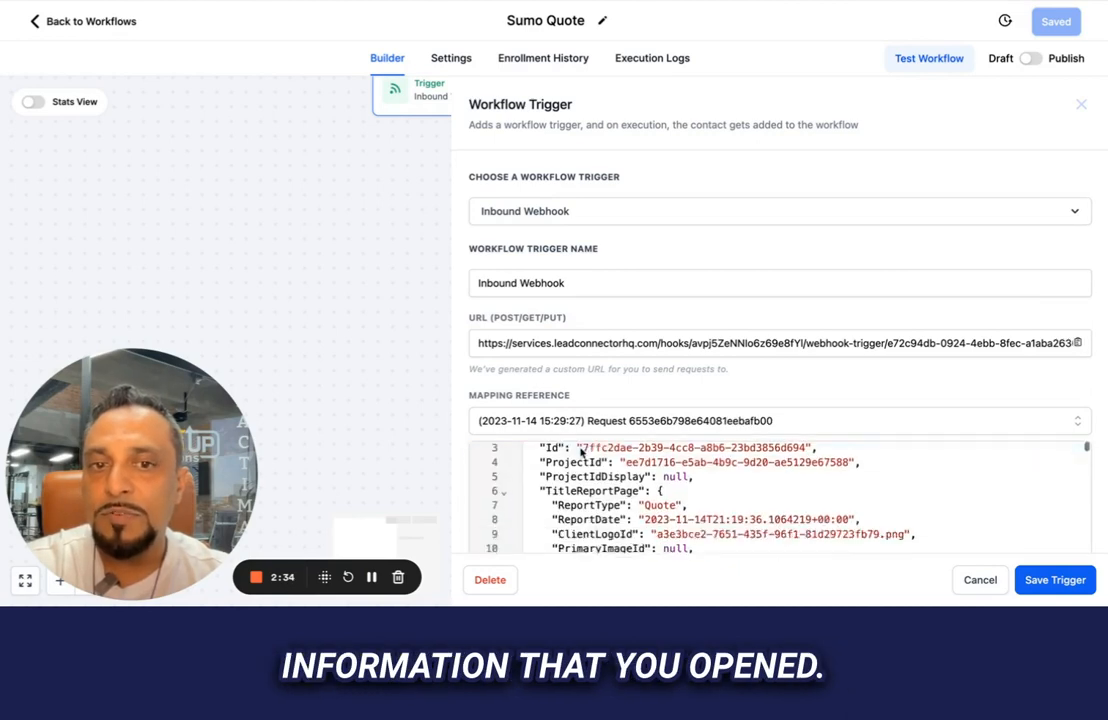
scroll(581, 452, up, 3)
scroll(485, 398, down, 2)
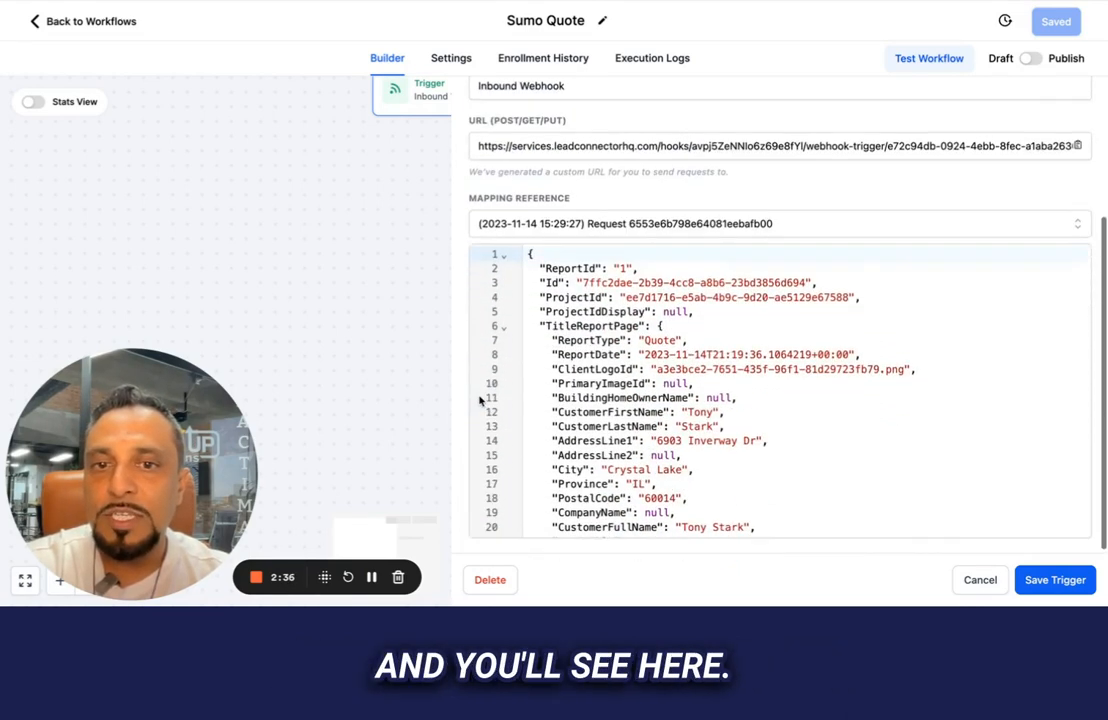
click(720, 424)
scroll(720, 424, down, 20)
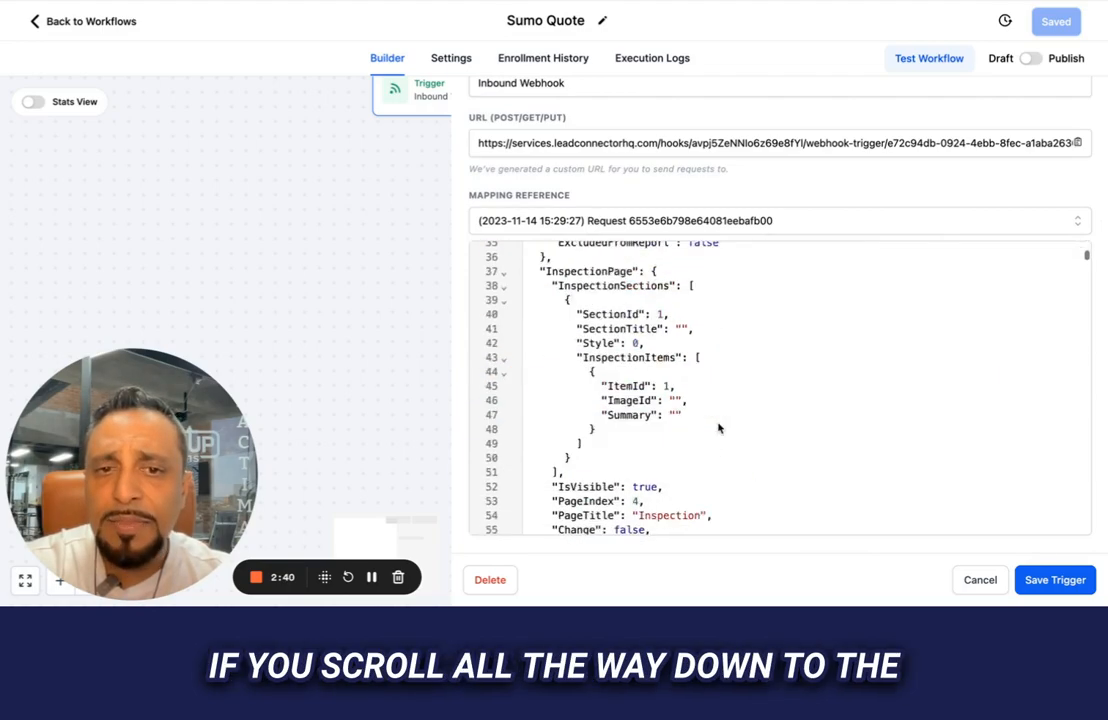
scroll(718, 427, down, 20)
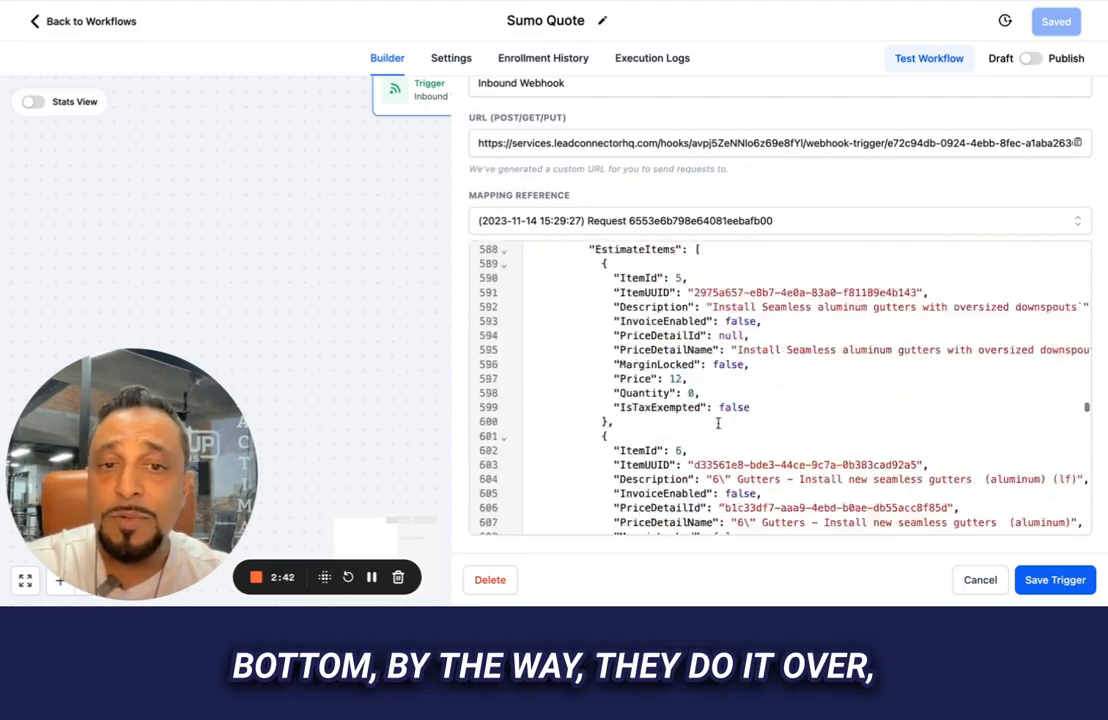
scroll(718, 425, down, 11)
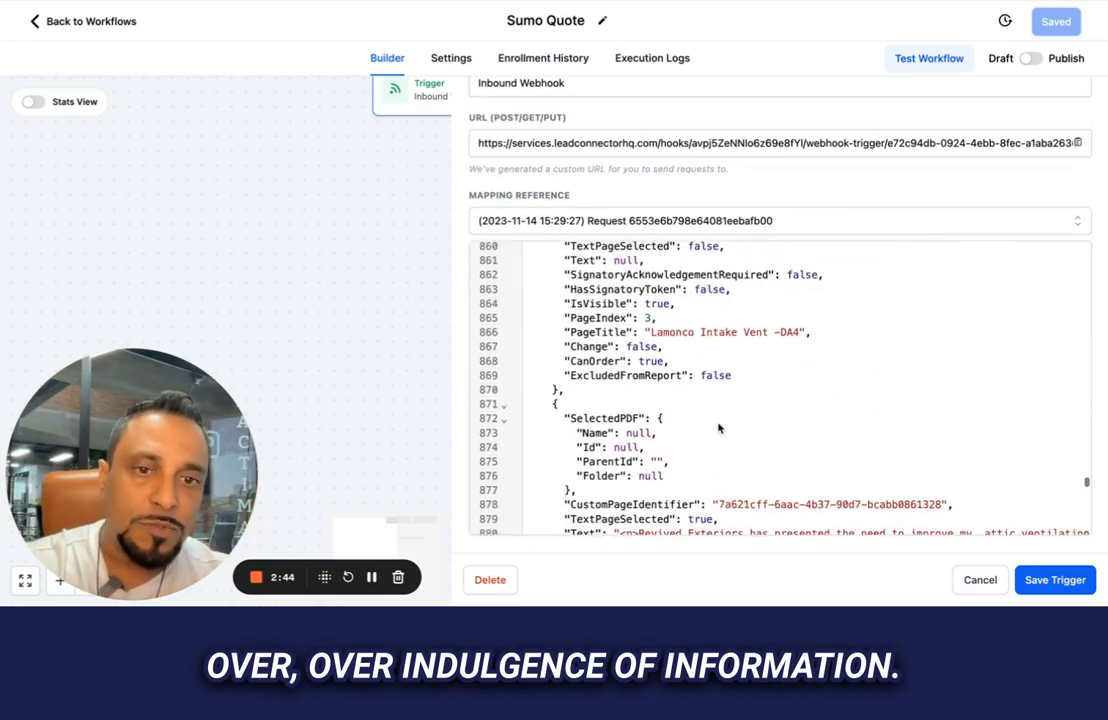
scroll(718, 427, down, 8)
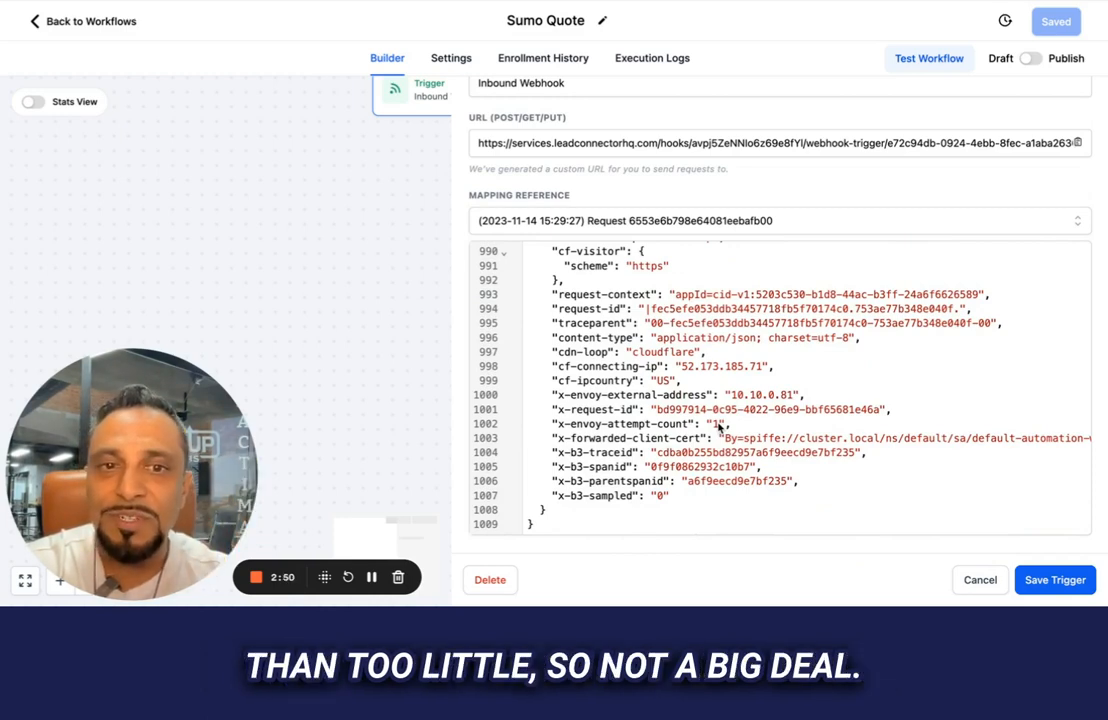
- Examine the sample payload's SignedSumoReportDetail, Action and Recipient fields, and close the trigger settings without saving
scroll(718, 427, up, 1)
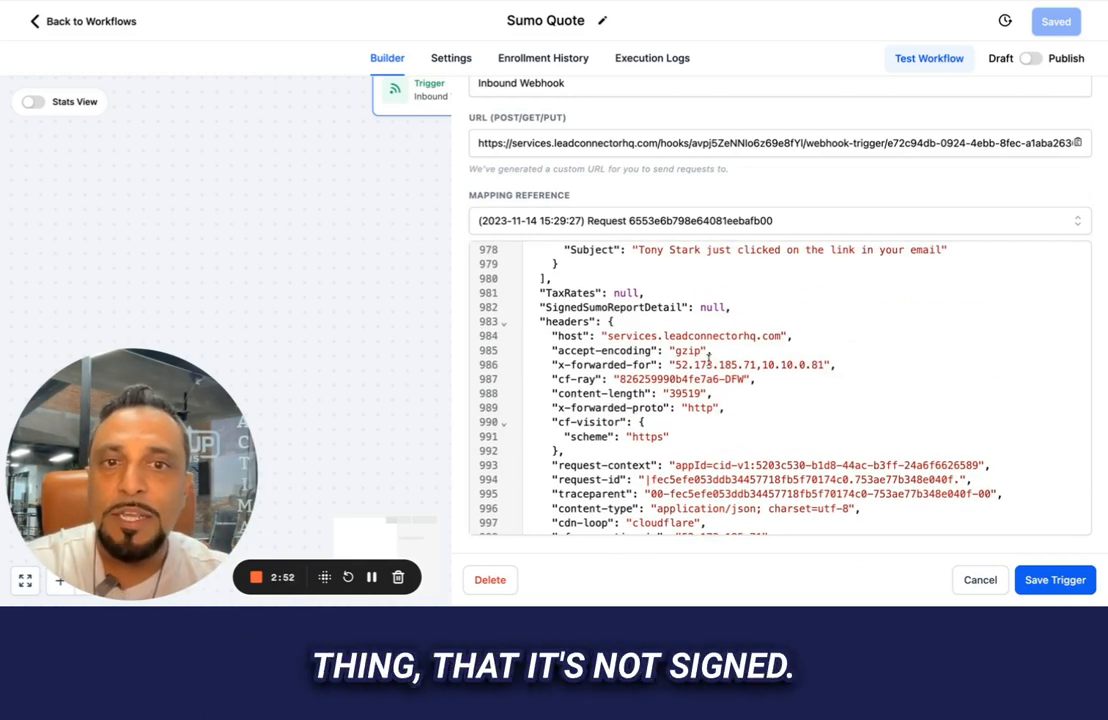
drag(548, 309, 730, 305)
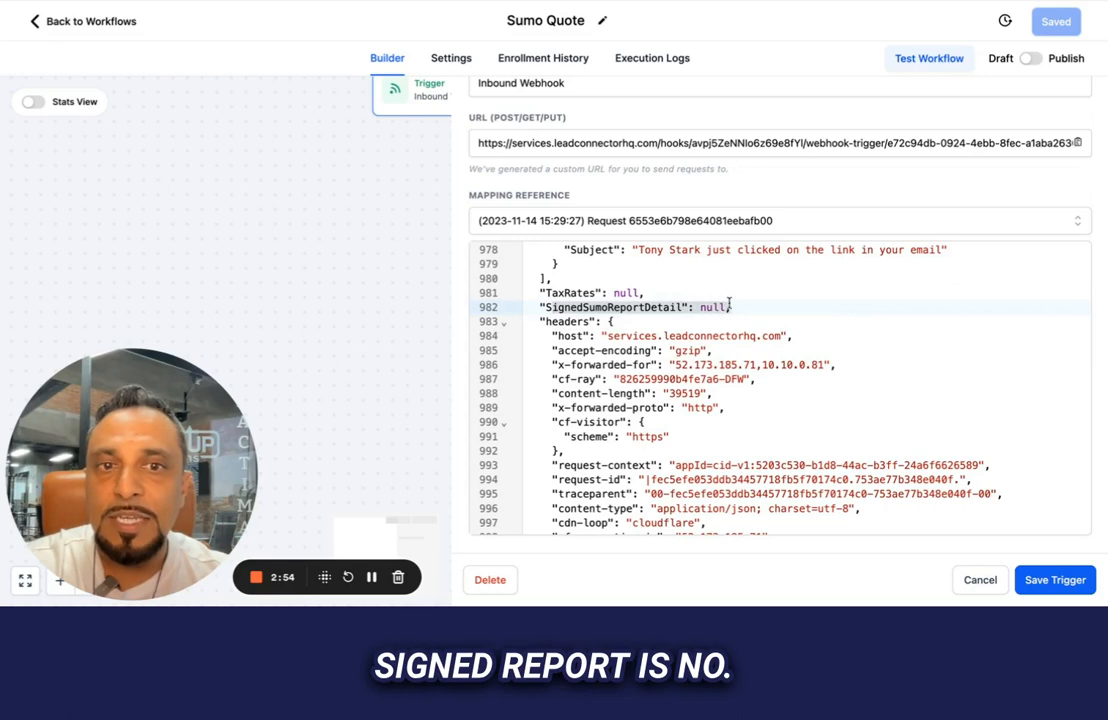
scroll(730, 306, up, 5)
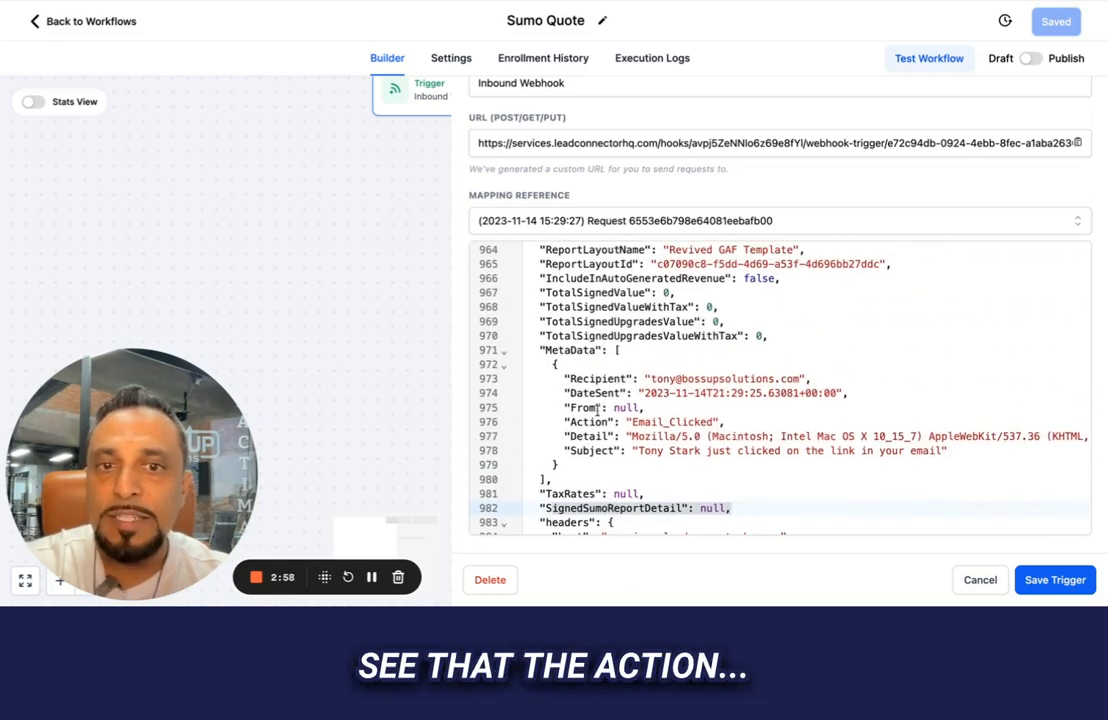
drag(630, 422, 712, 421)
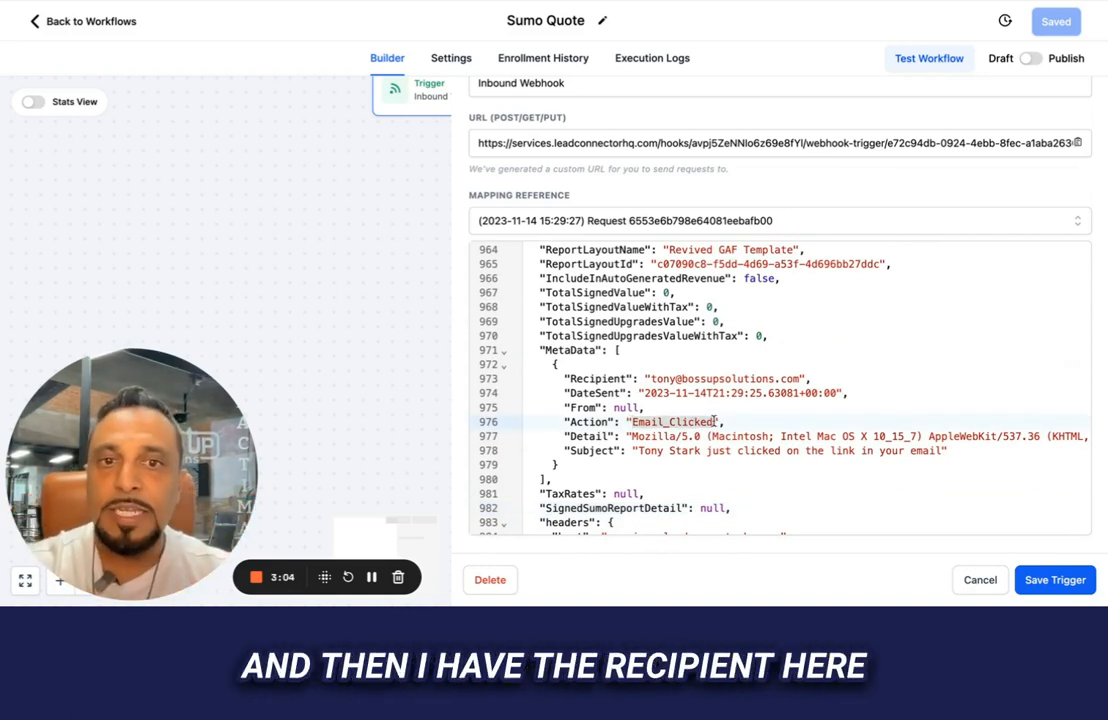
drag(650, 378, 797, 376)
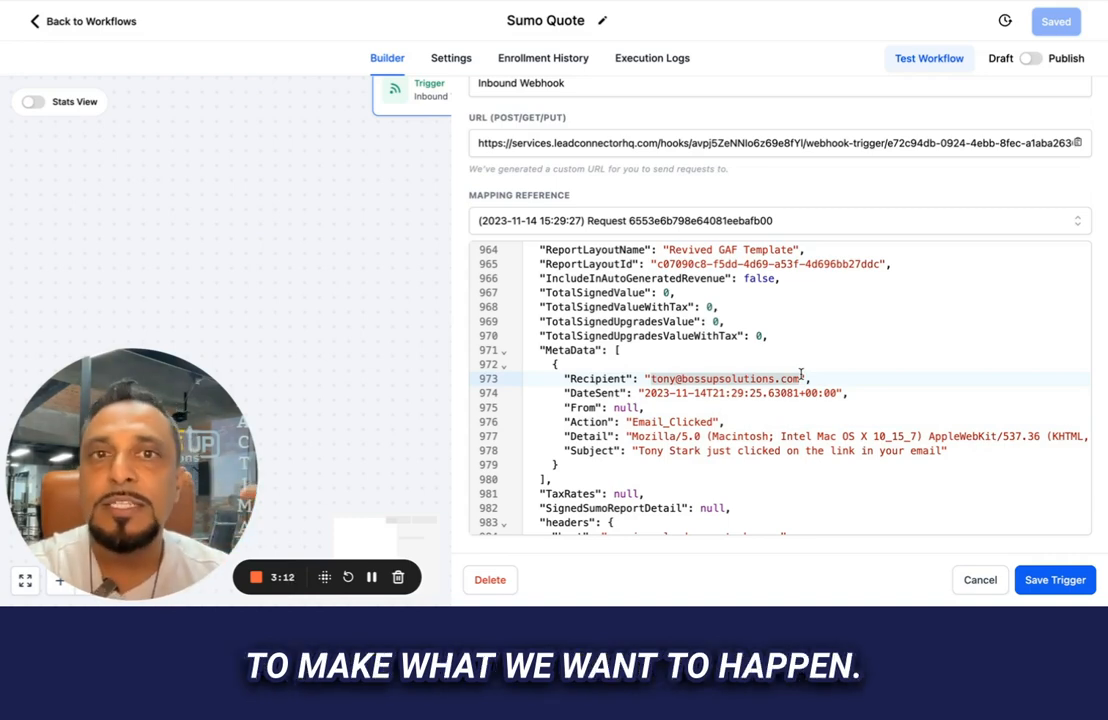
click(970, 588)
- Add a Wait action below the Inbound Webhook trigger with a 5-minute time delay and save it
click(555, 192)
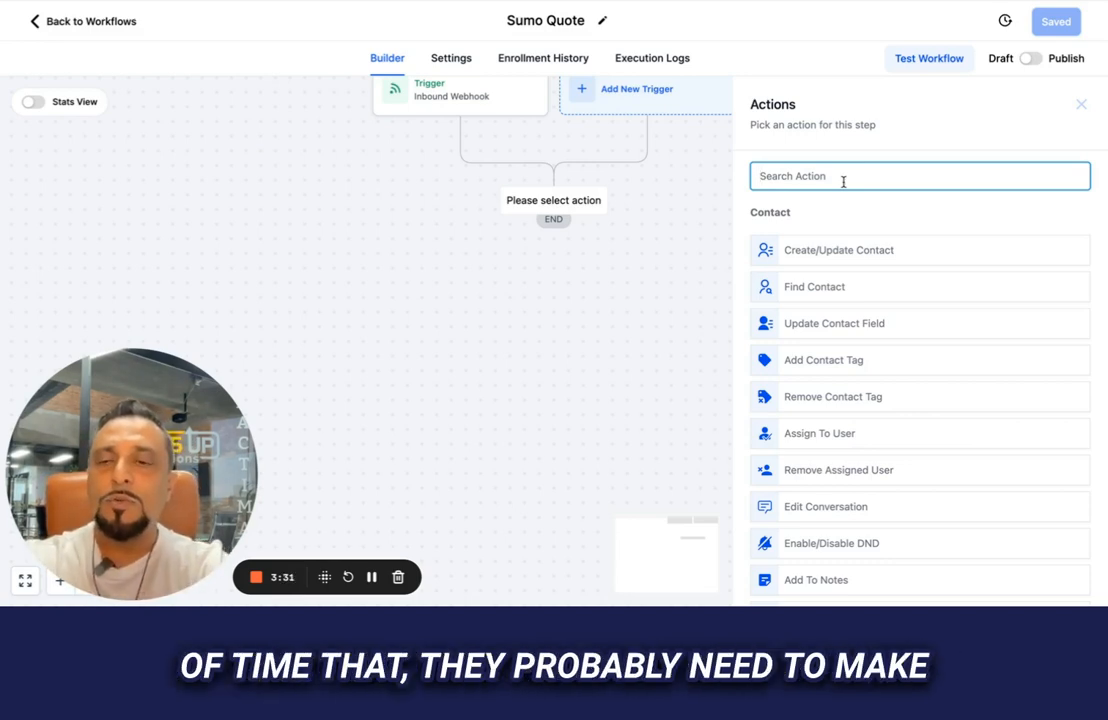
text(wai)
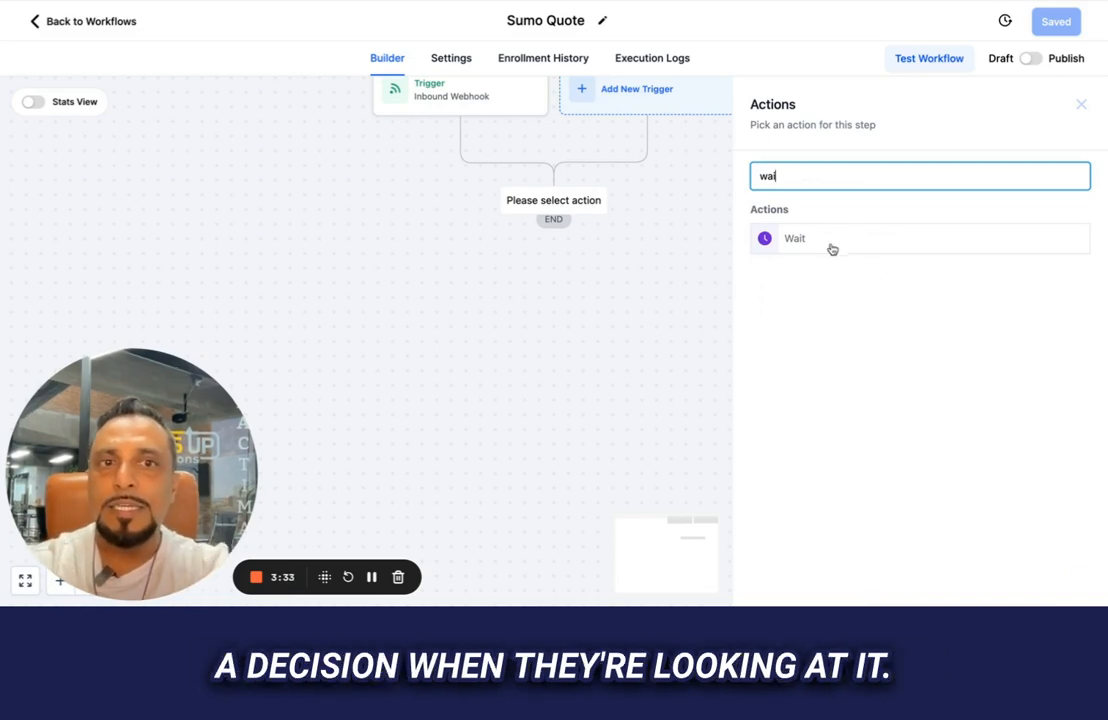
click(832, 249)
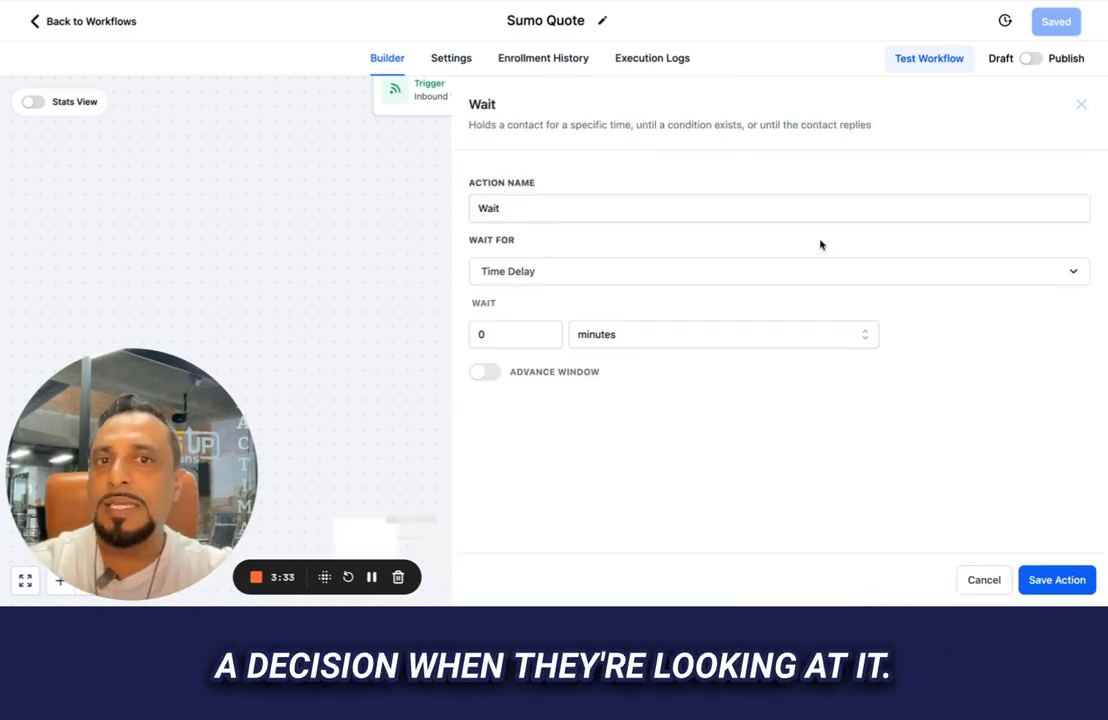
double_click(485, 337)
text(5)
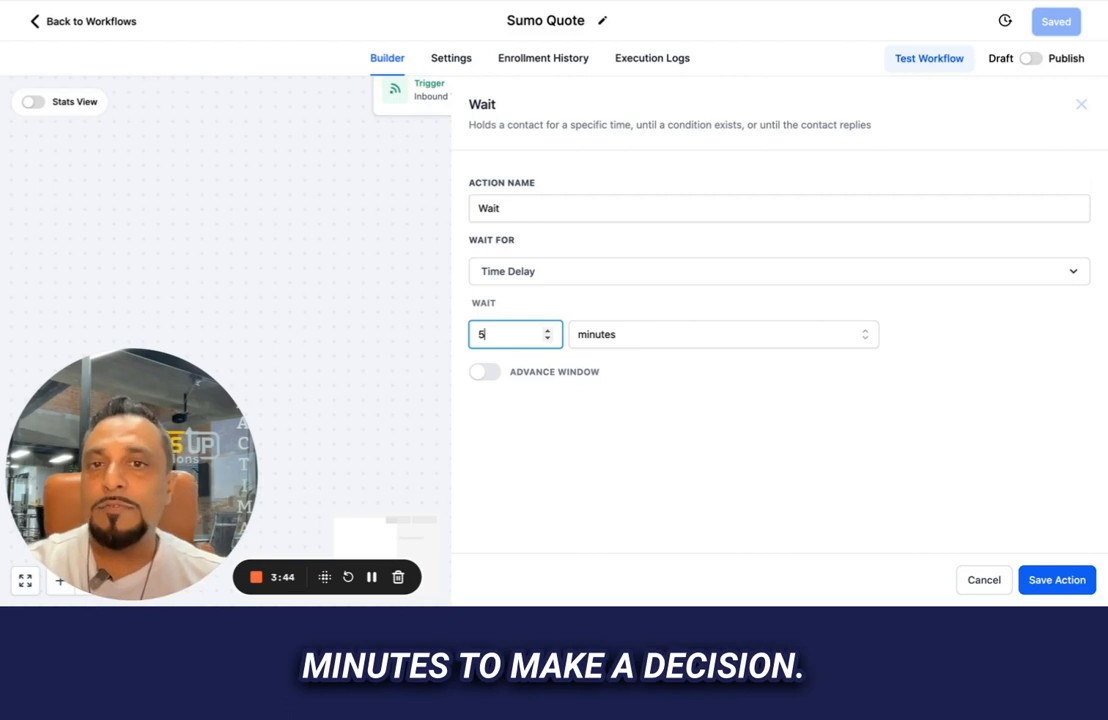
click(1058, 583)
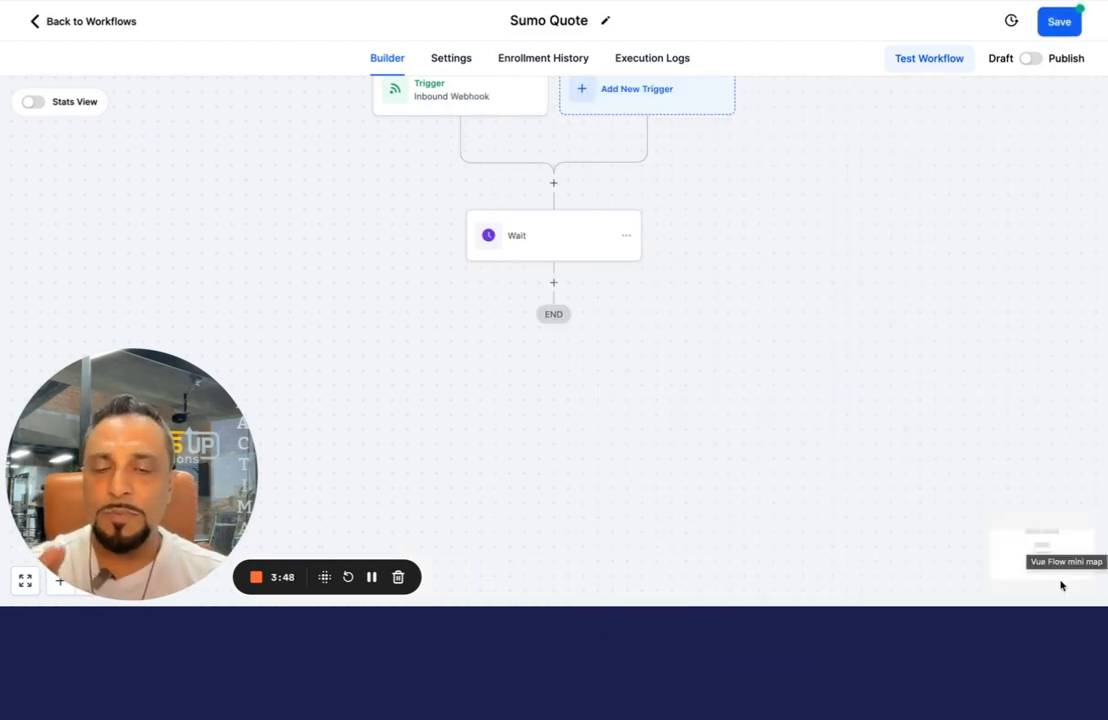
- Add an If / Else action directly after the Wait step
click(554, 283)
text(if)
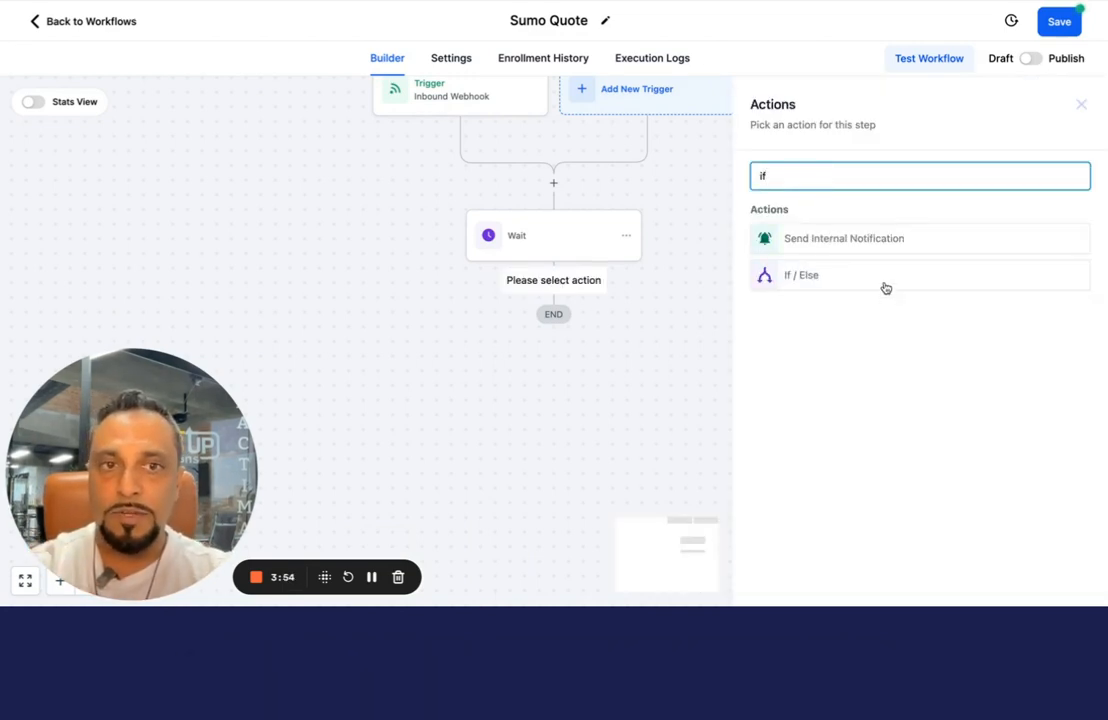
click(885, 287)
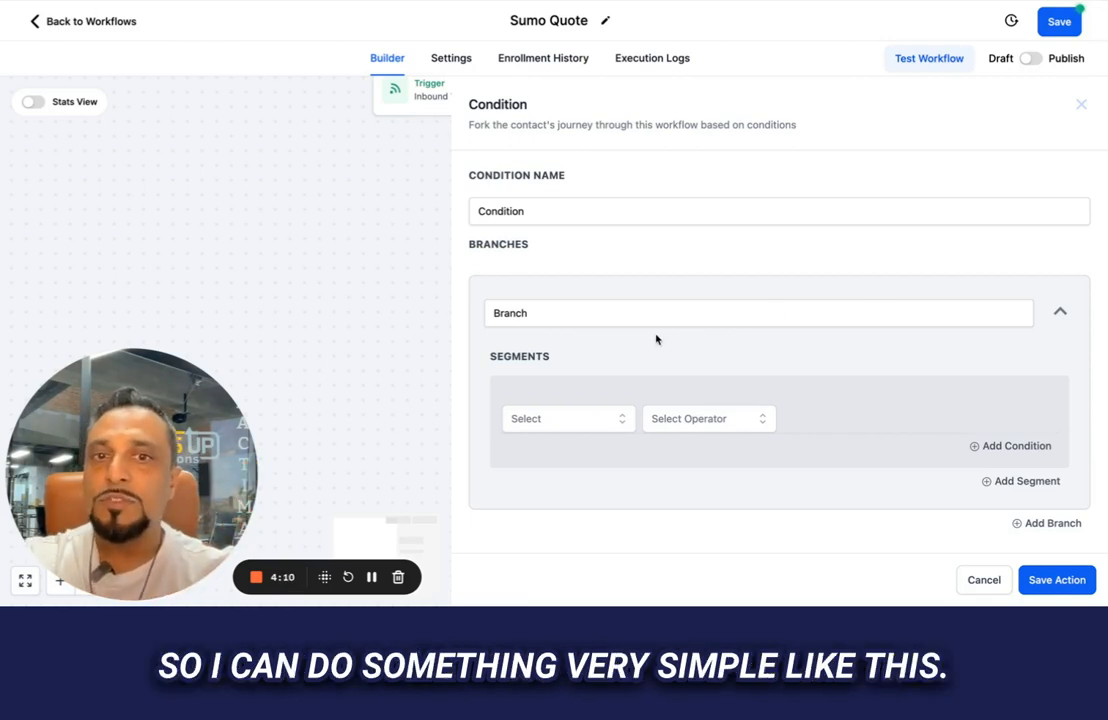
- Set the branch's first condition to contact Tags, Does not include, signed
click(618, 423)
click(605, 452)
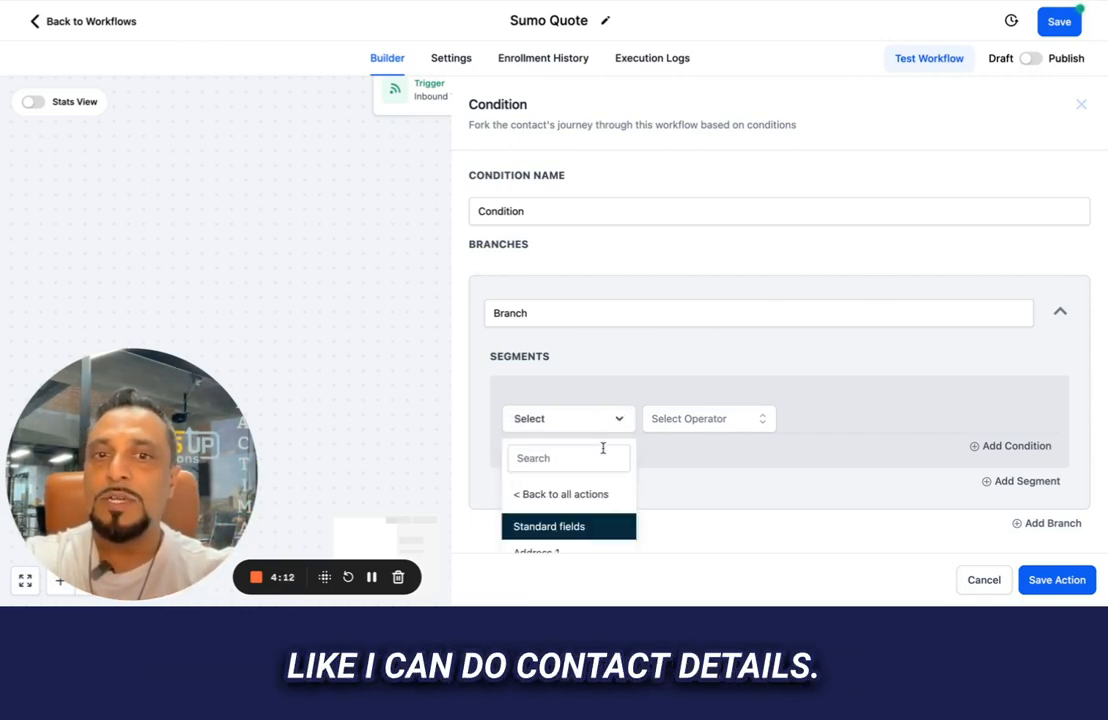
text(tag)
click(522, 517)
click(668, 422)
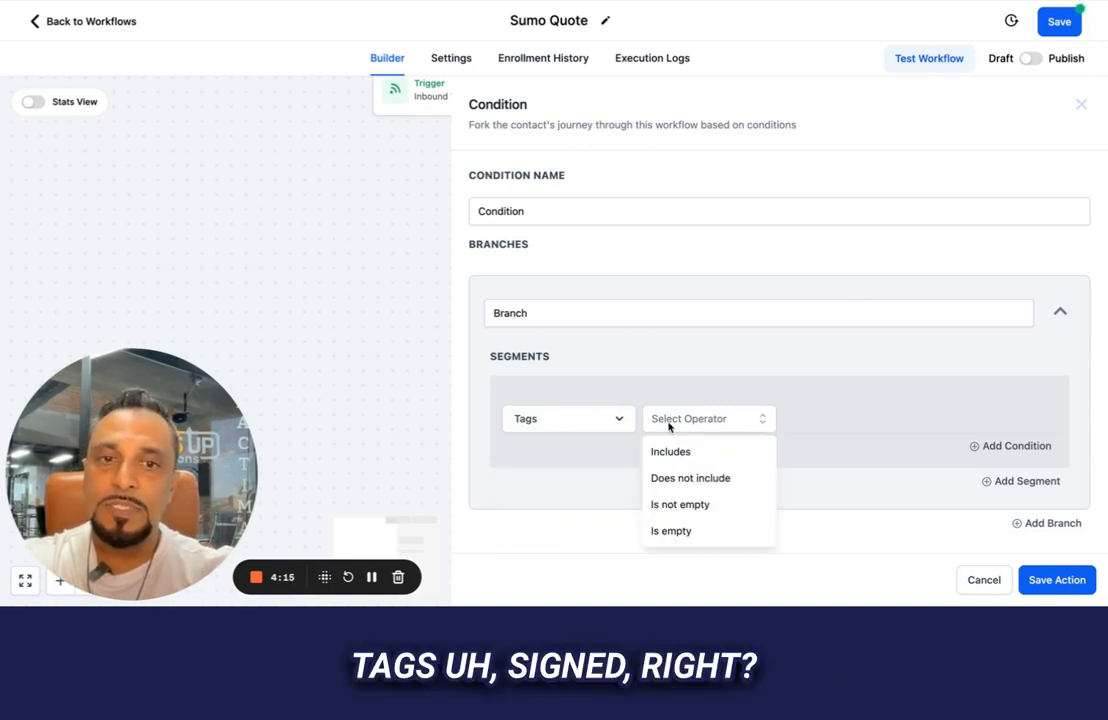
click(690, 478)
click(850, 420)
scroll(848, 490, down, 3)
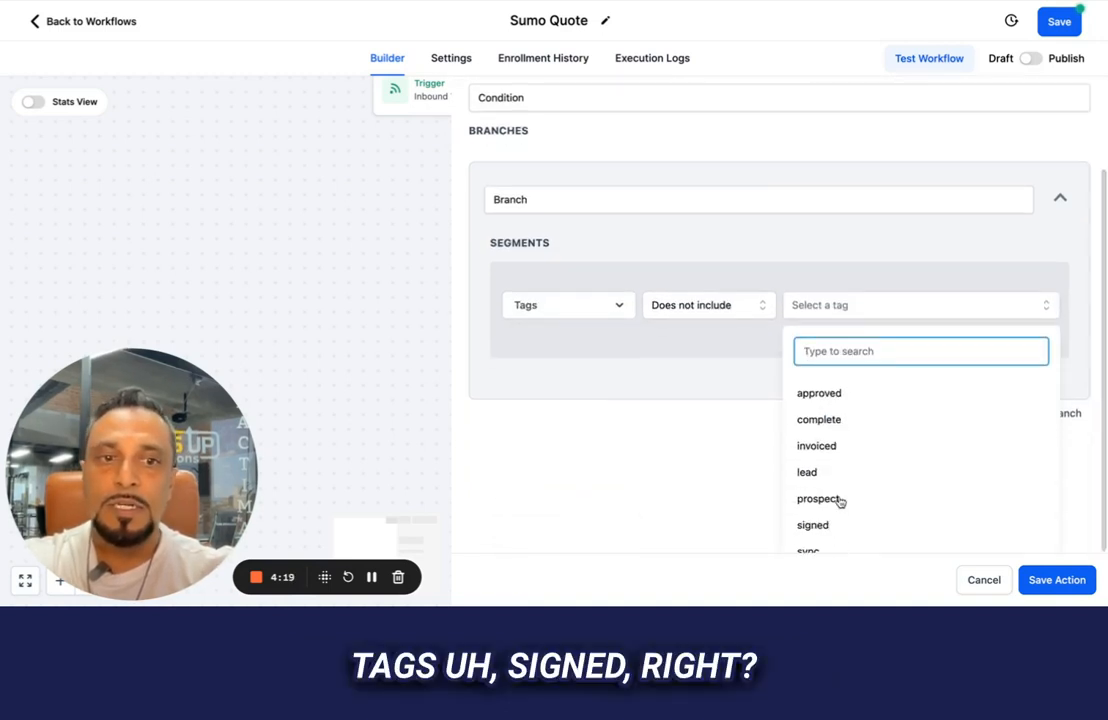
click(824, 531)
click(730, 410)
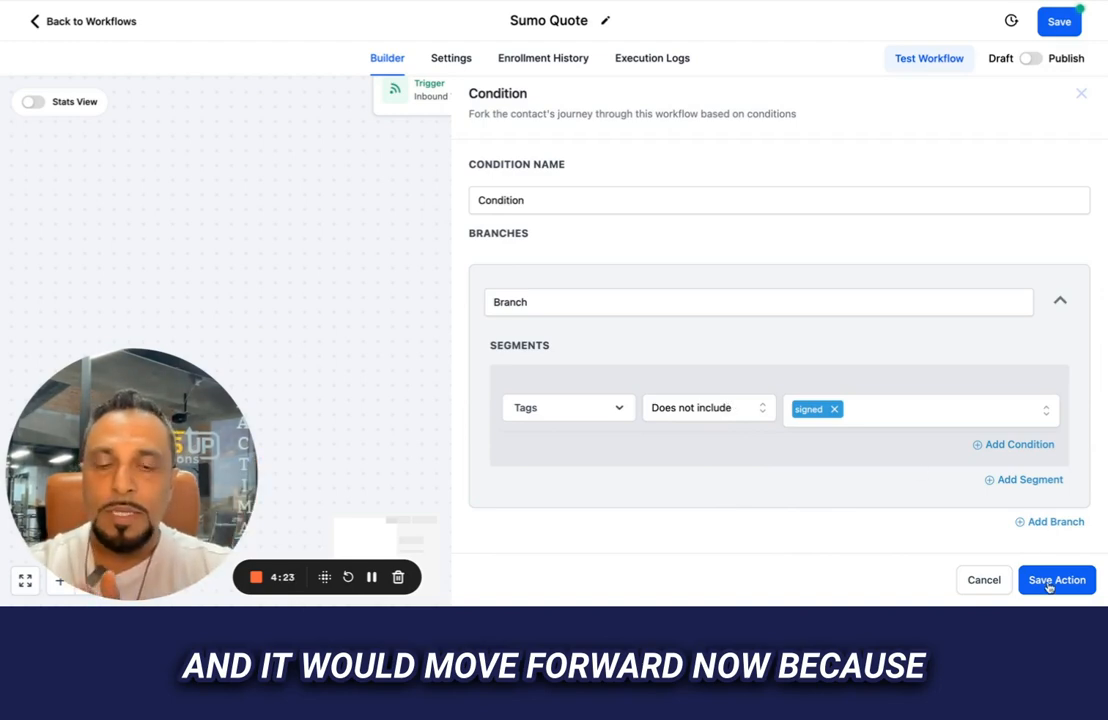
- Add an AND condition to the segment requiring the Inbound Webhook Trigger's SignedSumoReportDetail field Is null
click(1018, 446)
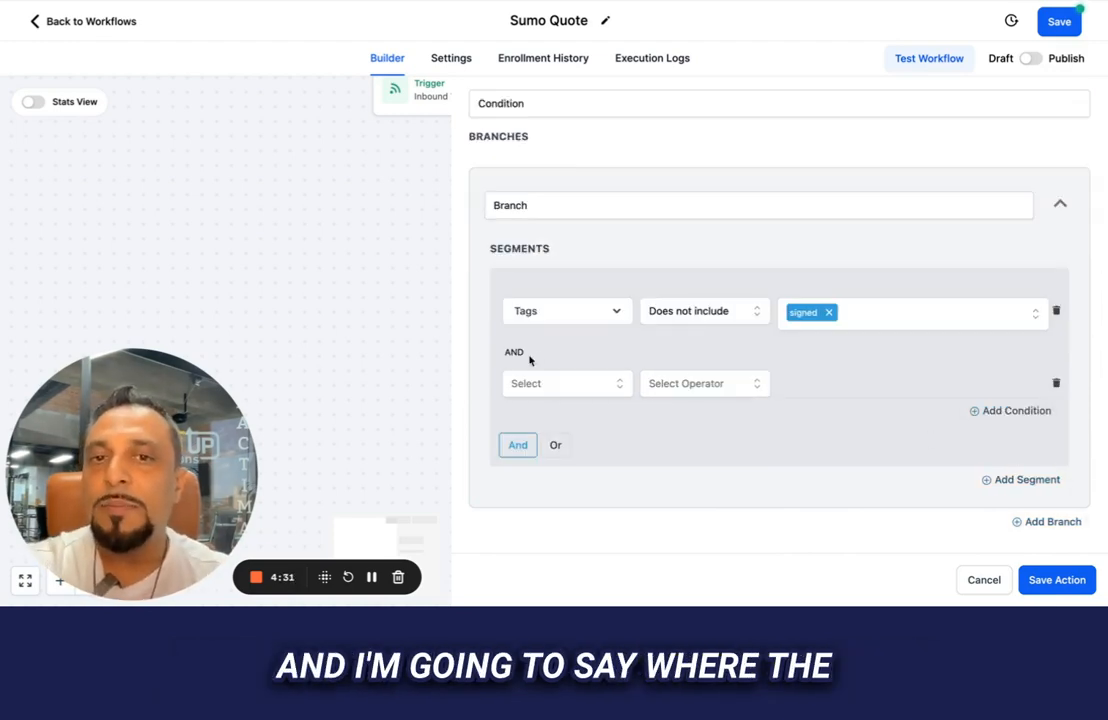
click(567, 385)
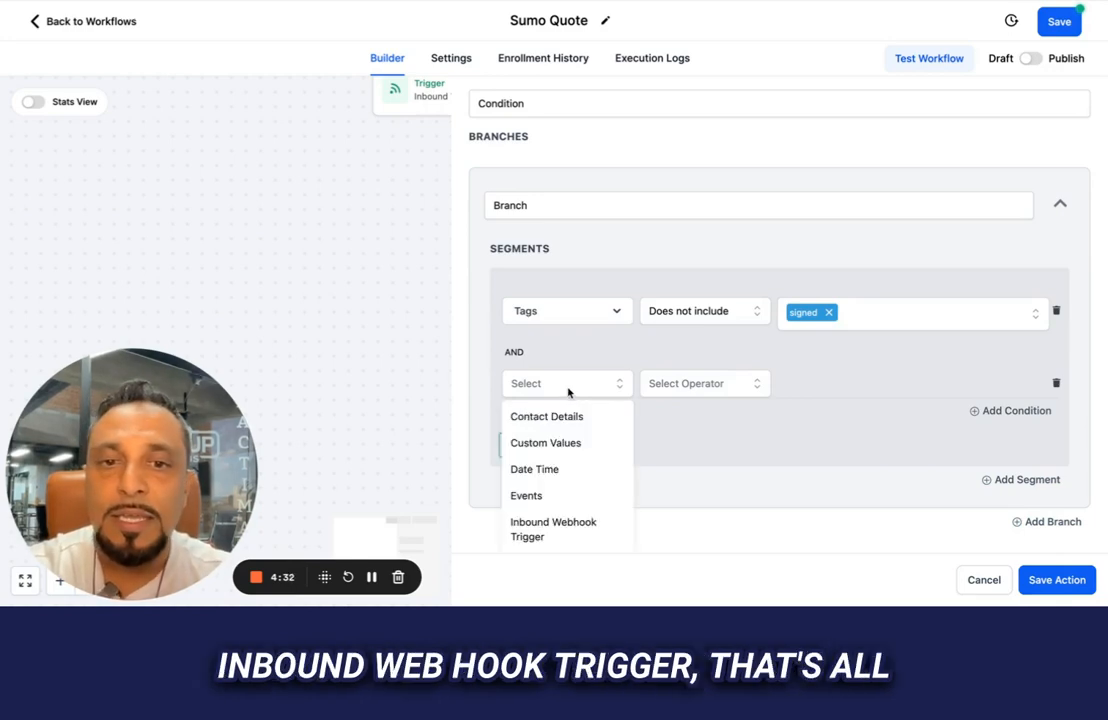
click(572, 525)
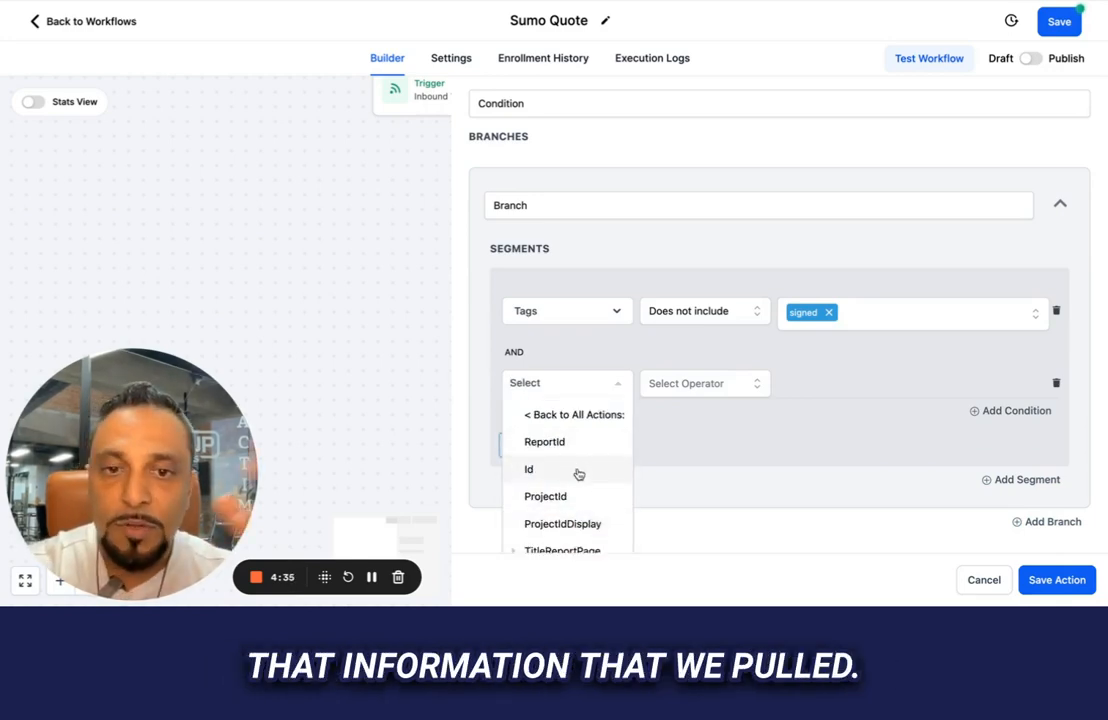
scroll(578, 474, down, 10)
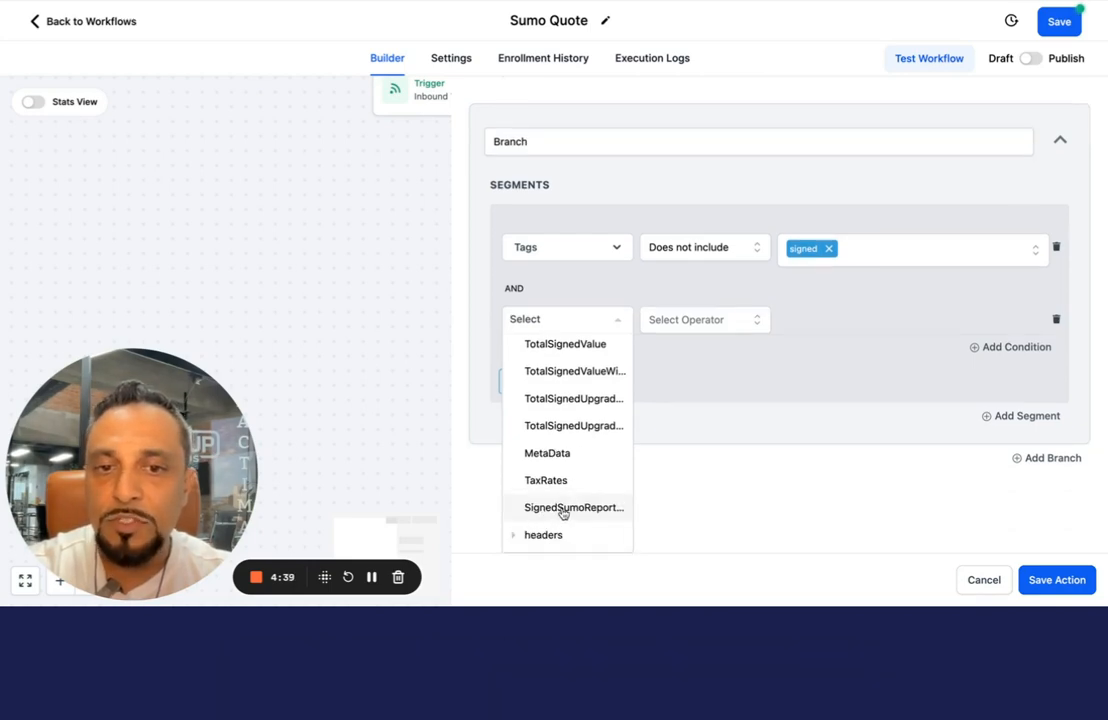
click(546, 510)
click(702, 387)
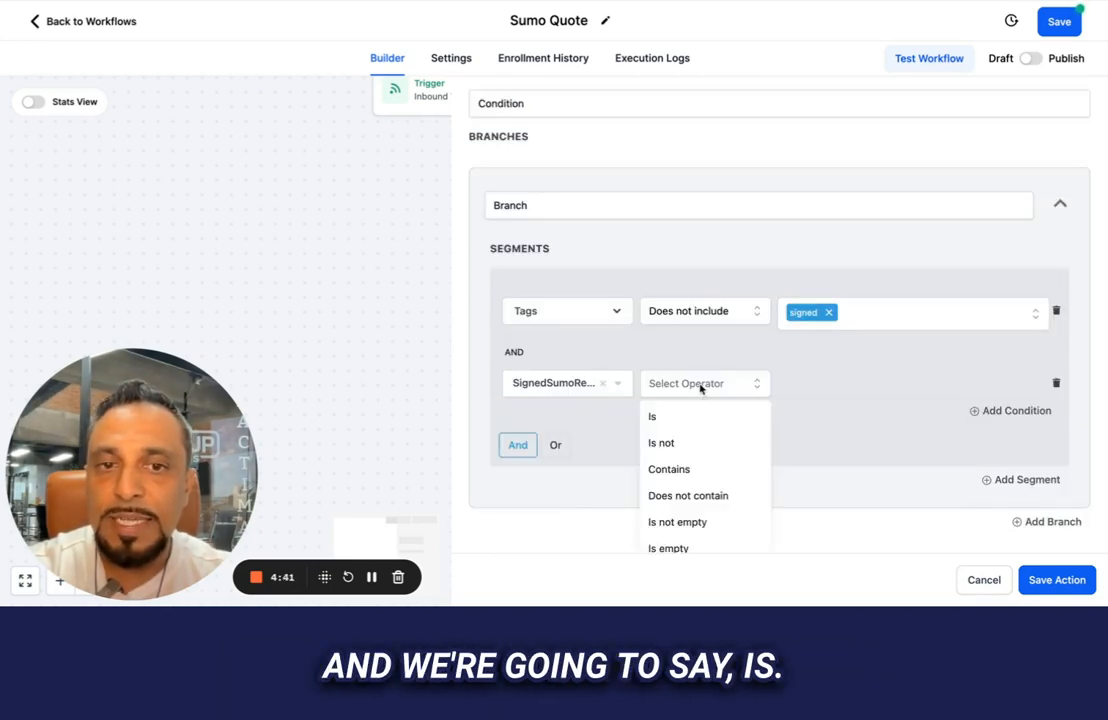
click(680, 421)
click(810, 386)
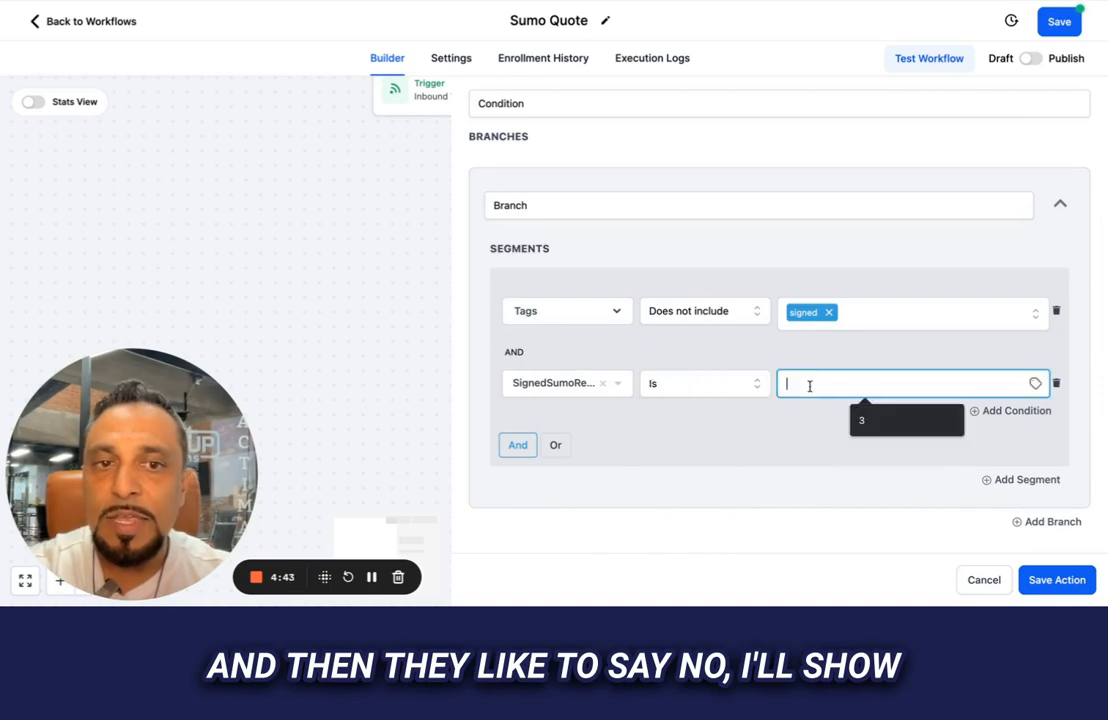
text(null)
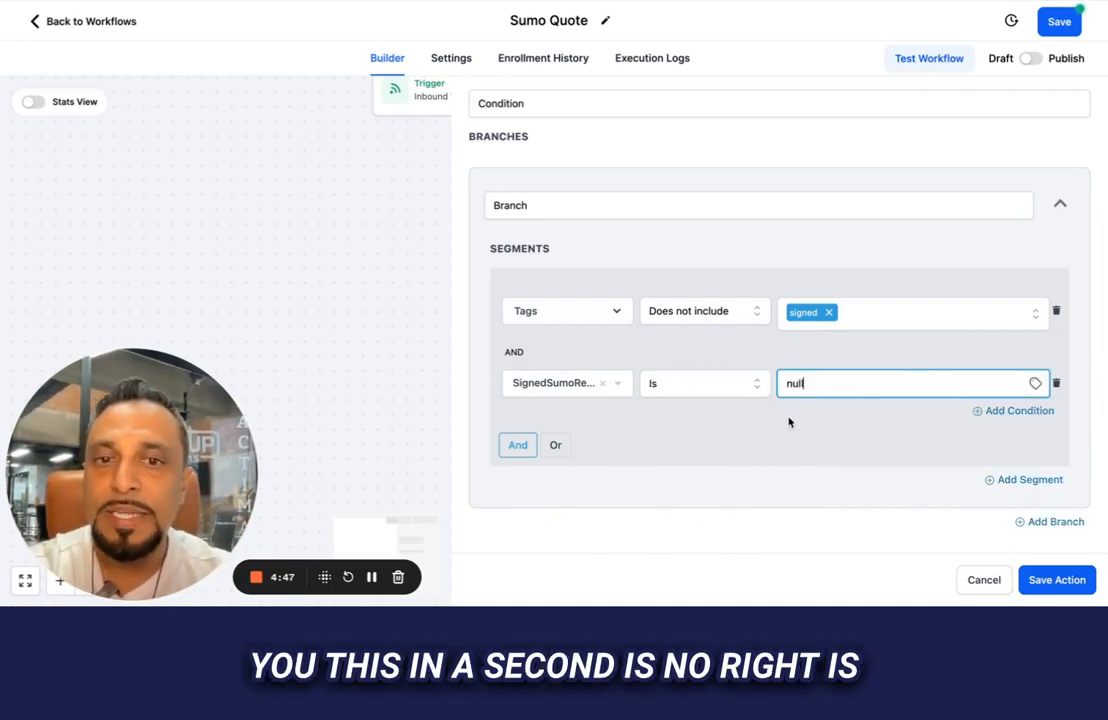
- Change the SignedSumoReportDetail condition's operator to Contains and enter null as its value again
click(749, 381)
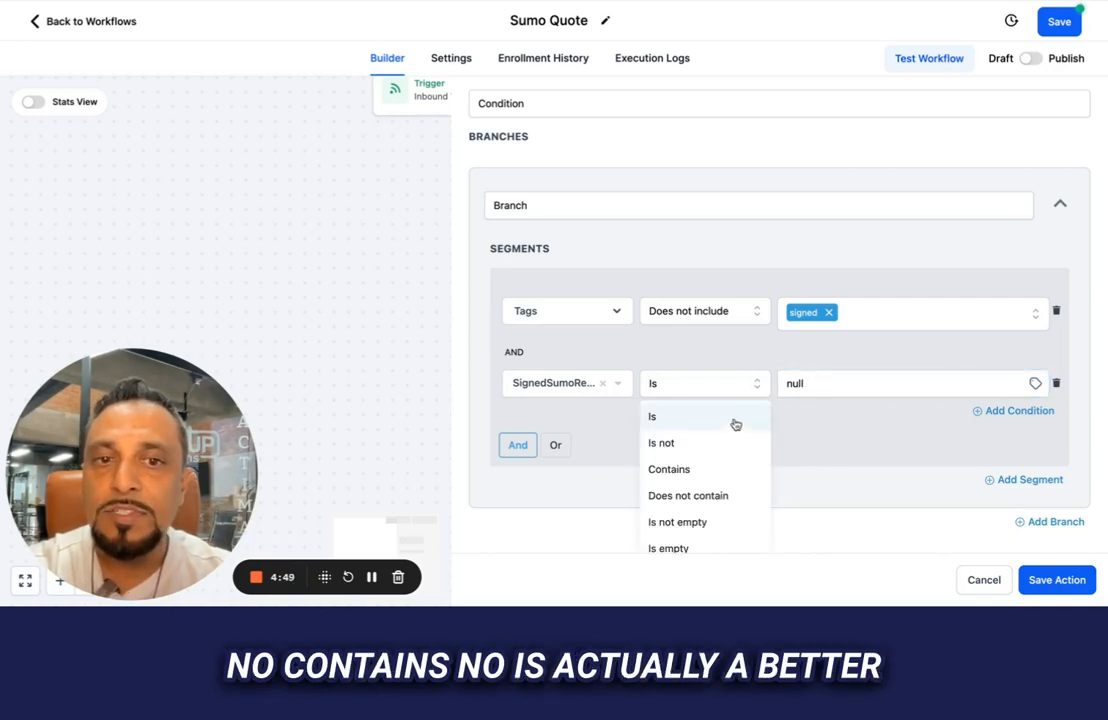
click(704, 470)
click(784, 384)
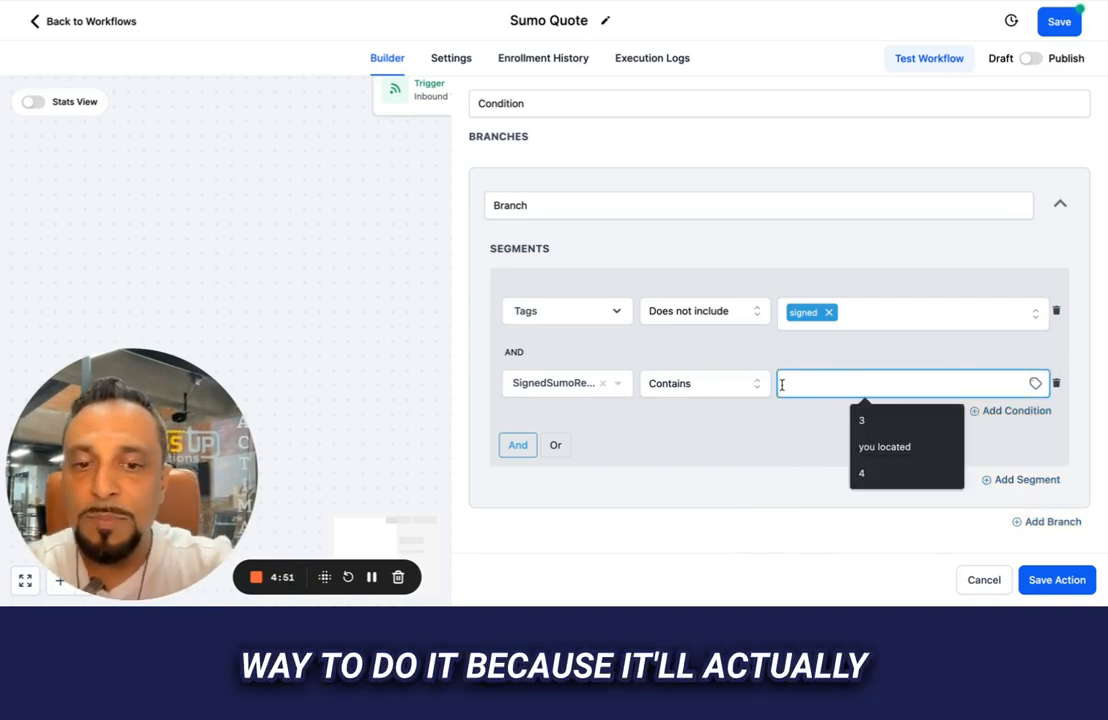
text(null)
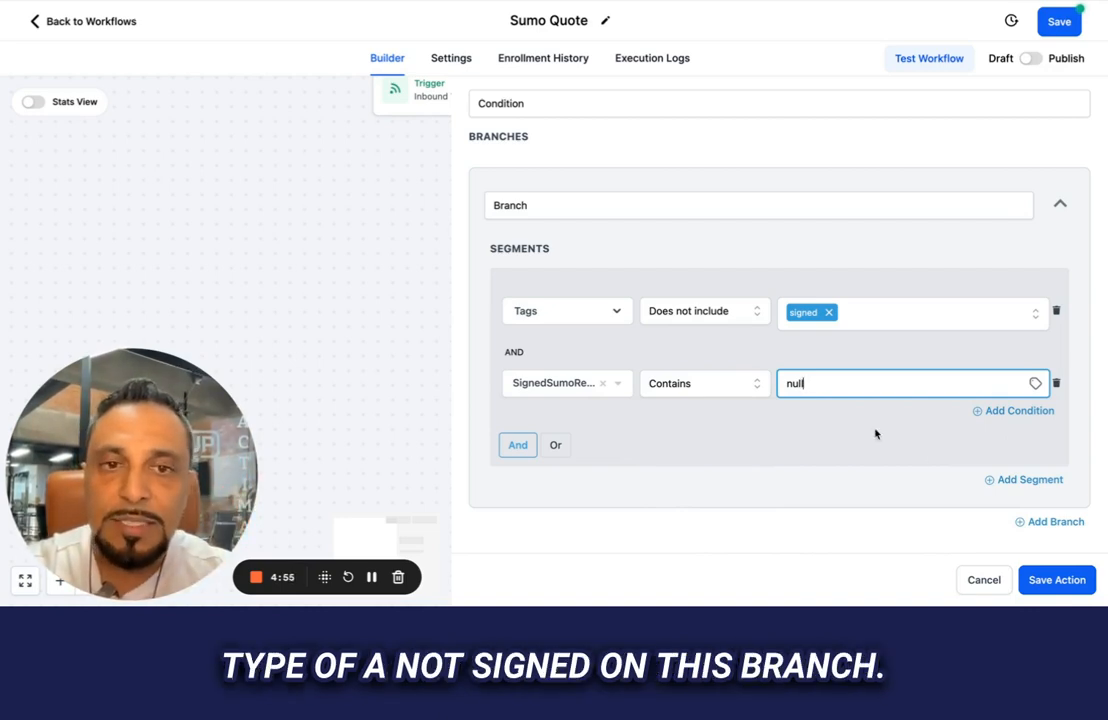
- Rename the branch "not Signed" and save the If / Else action
double_click(510, 205)
text(not Signed)
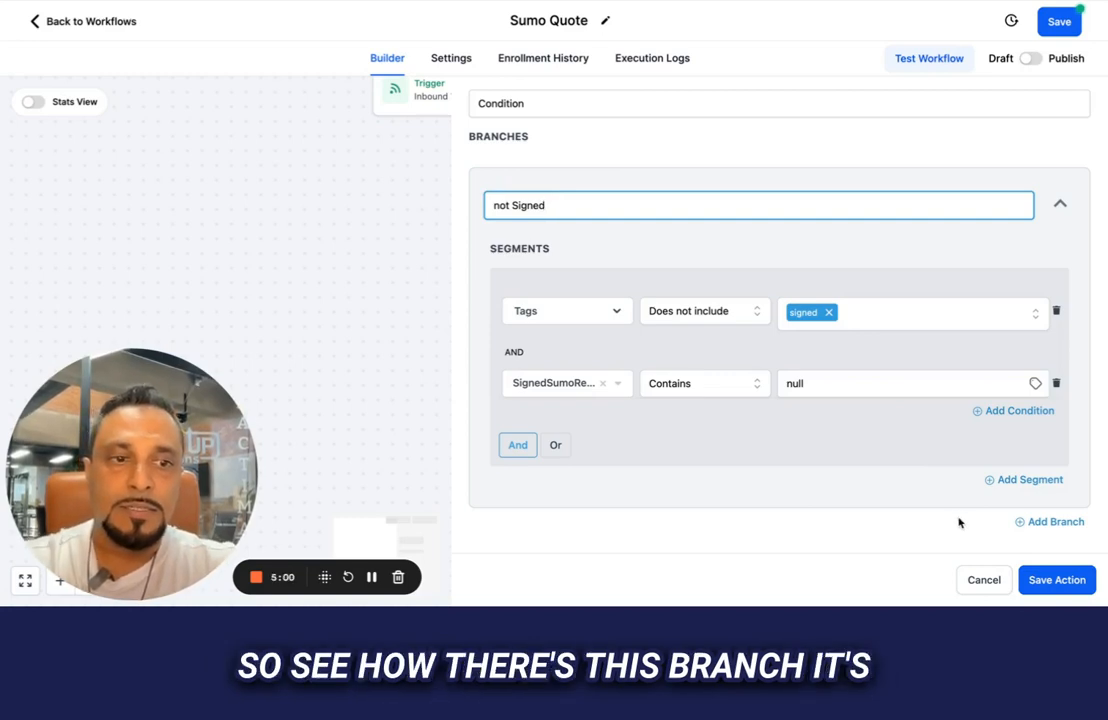
click(1056, 580)
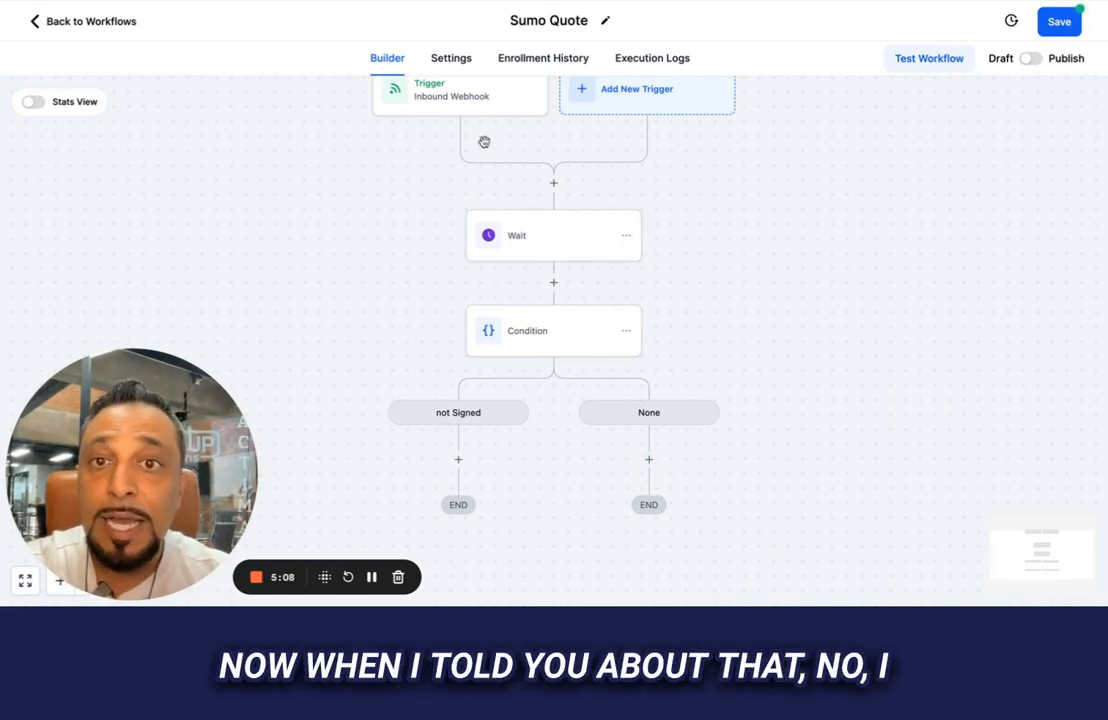
- Reopen the Inbound Webhook trigger, examine the SignedSumoReportDetail line in the payload, and close the trigger without saving
click(460, 93)
scroll(631, 480, down, 10)
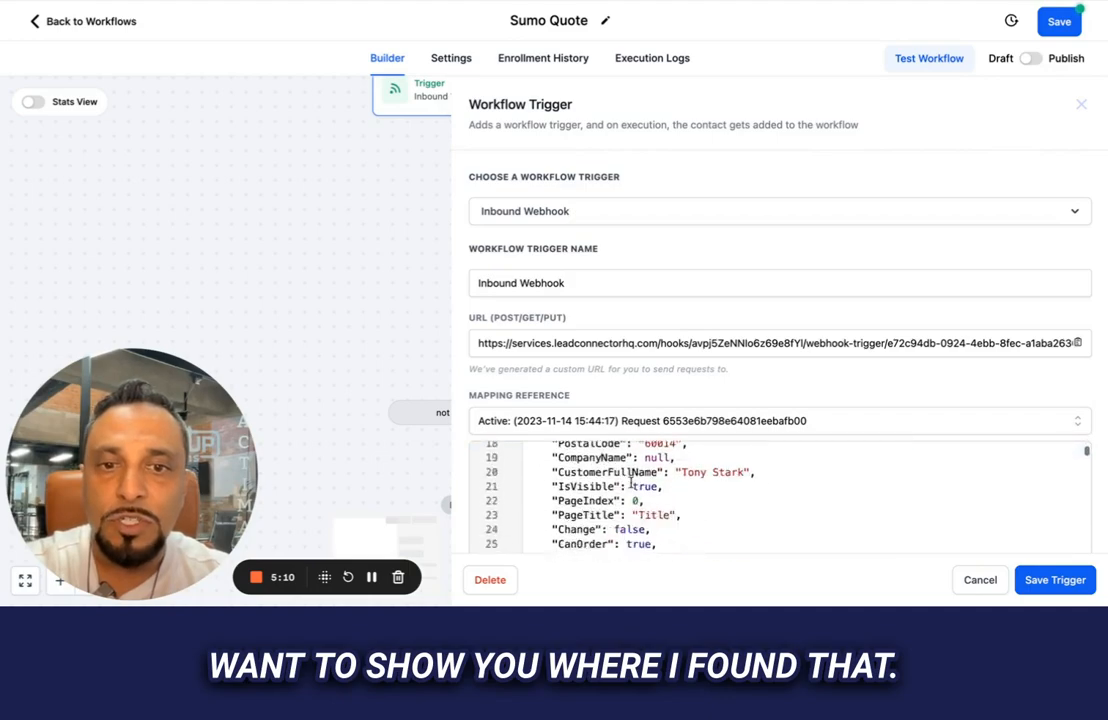
scroll(611, 352, down, 20)
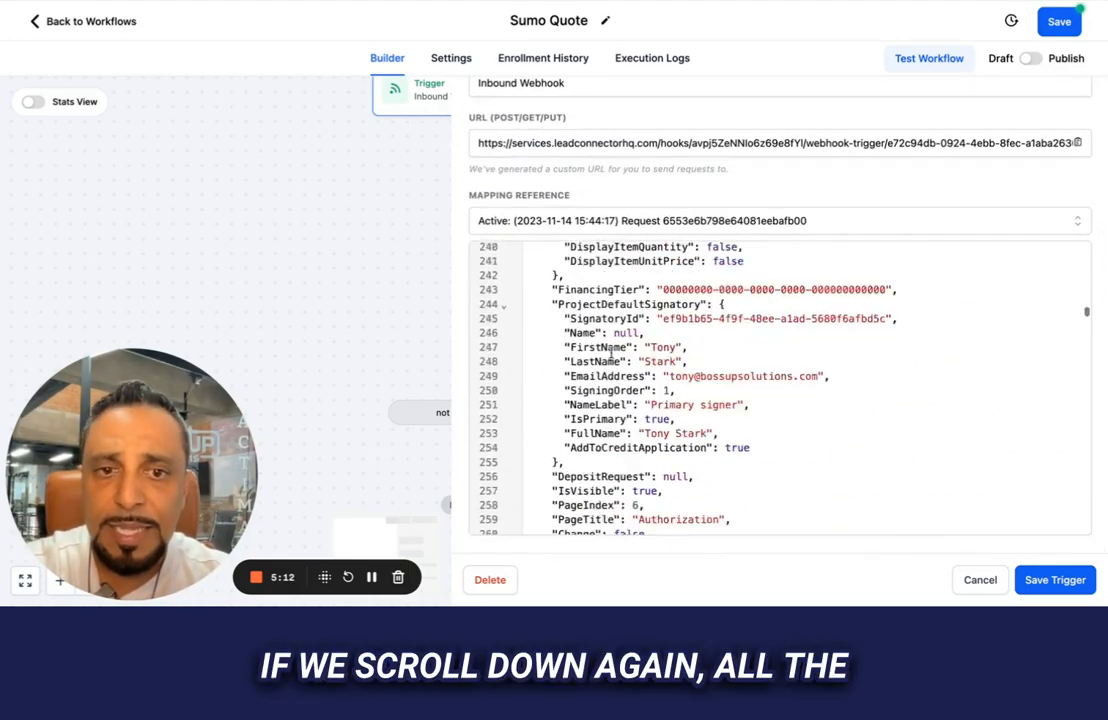
scroll(611, 352, down, 8)
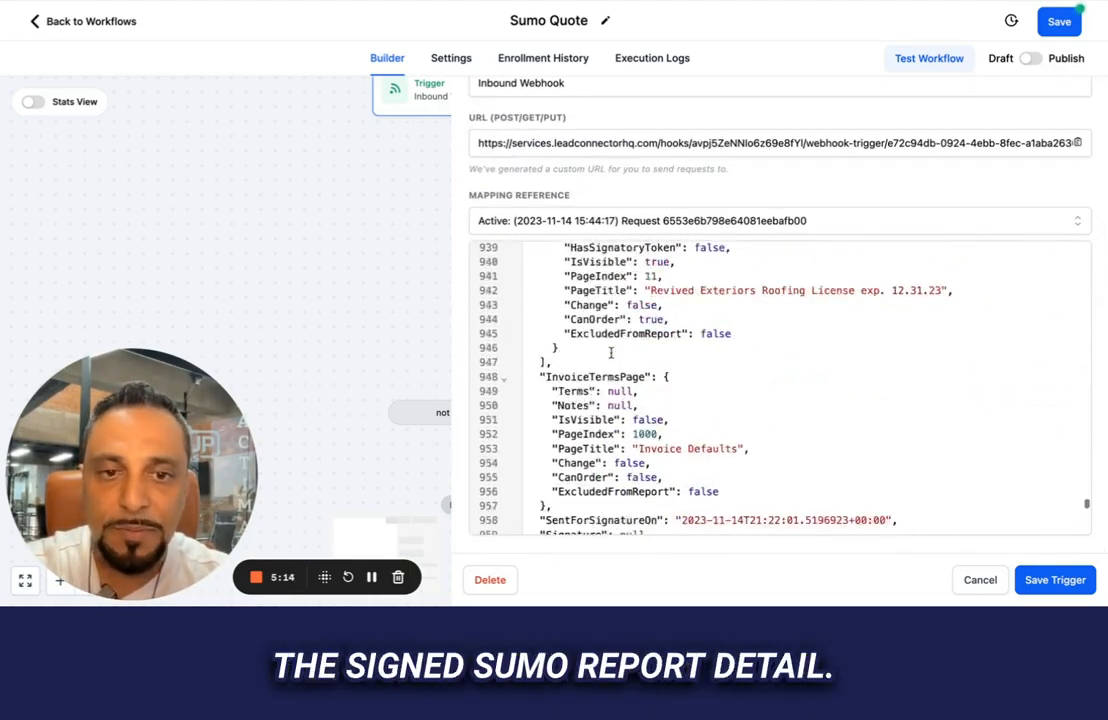
scroll(611, 350, up, 1)
scroll(611, 352, up, 1)
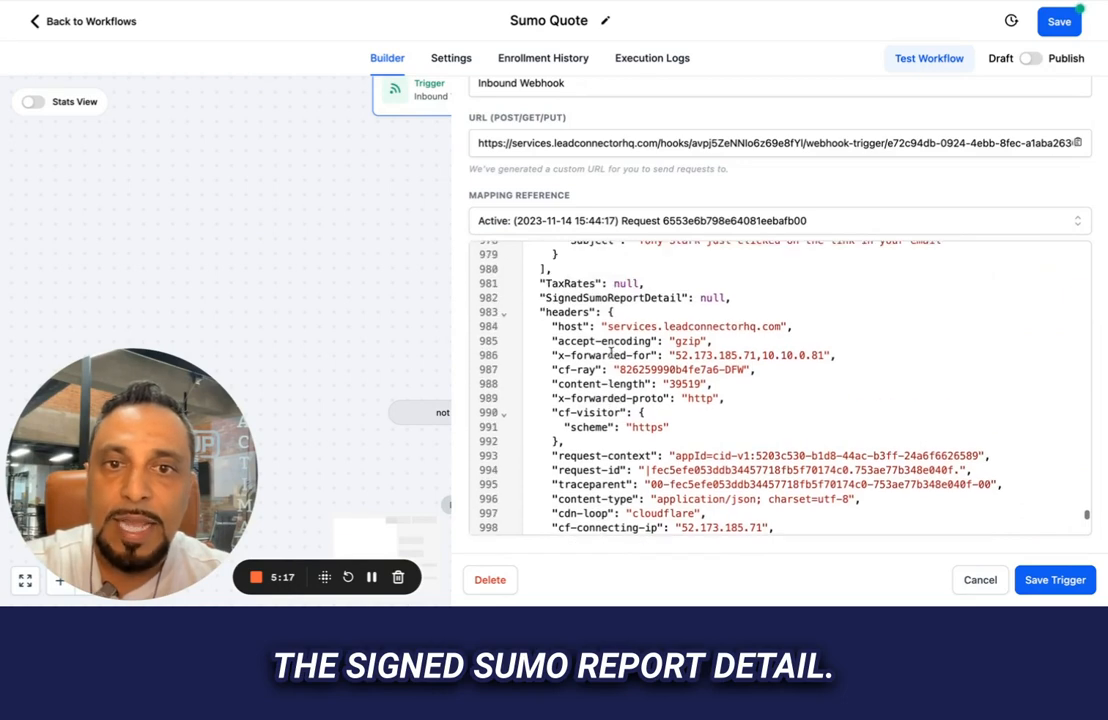
drag(542, 297, 726, 300)
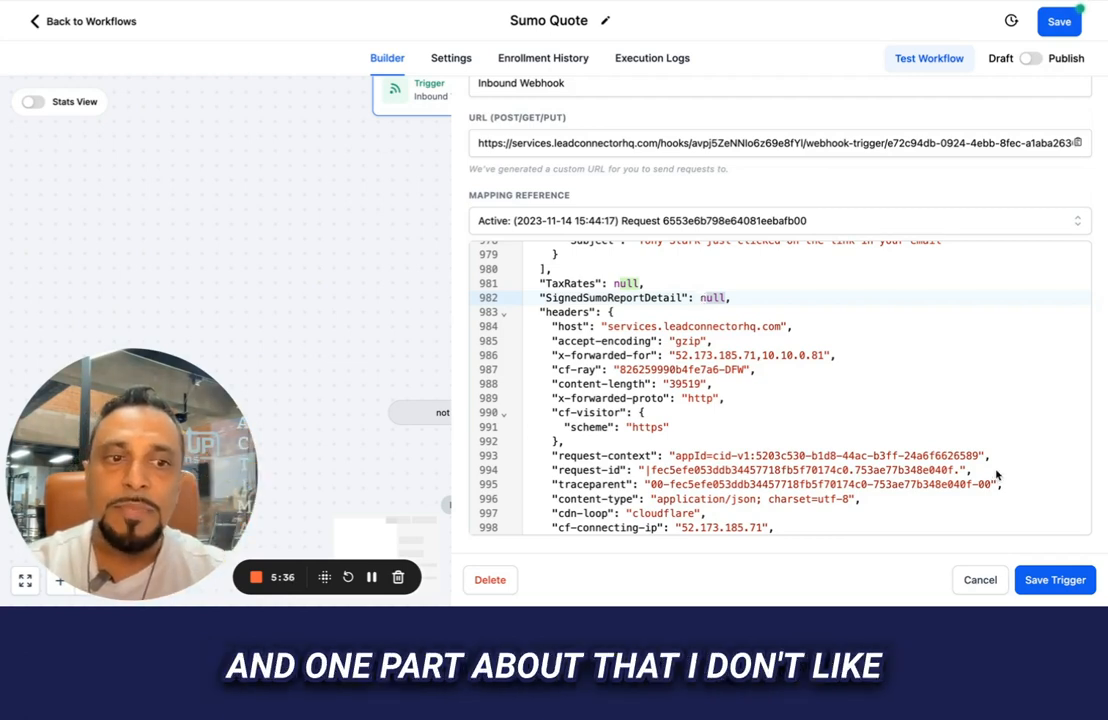
click(975, 580)
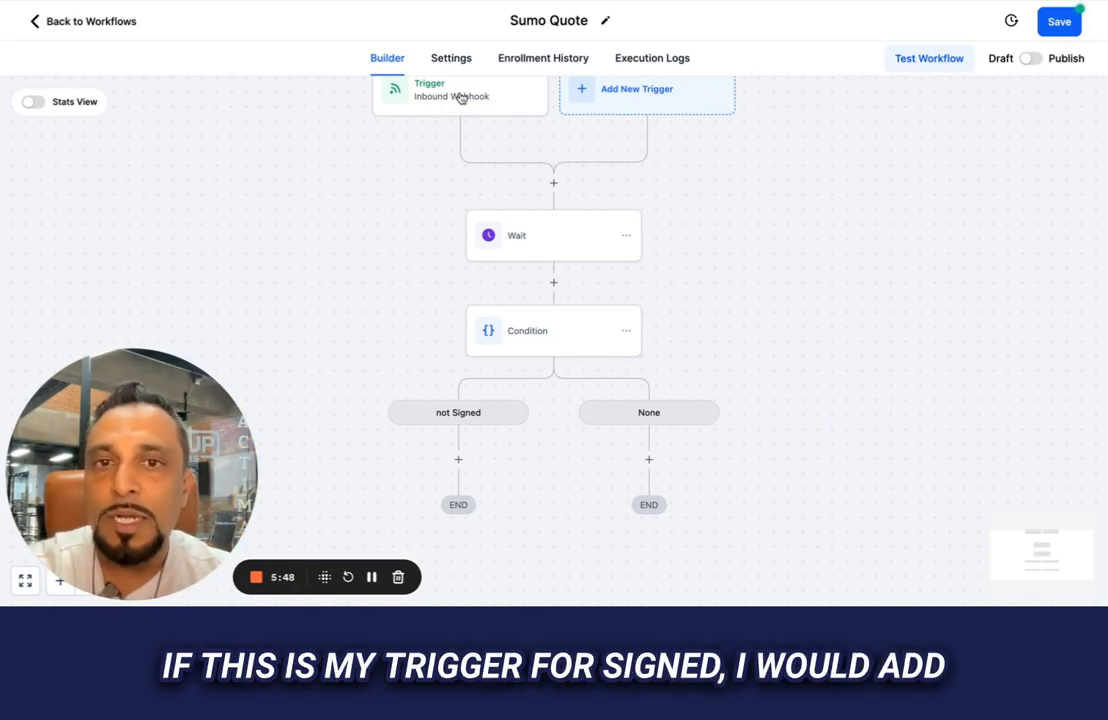
click(553, 183)
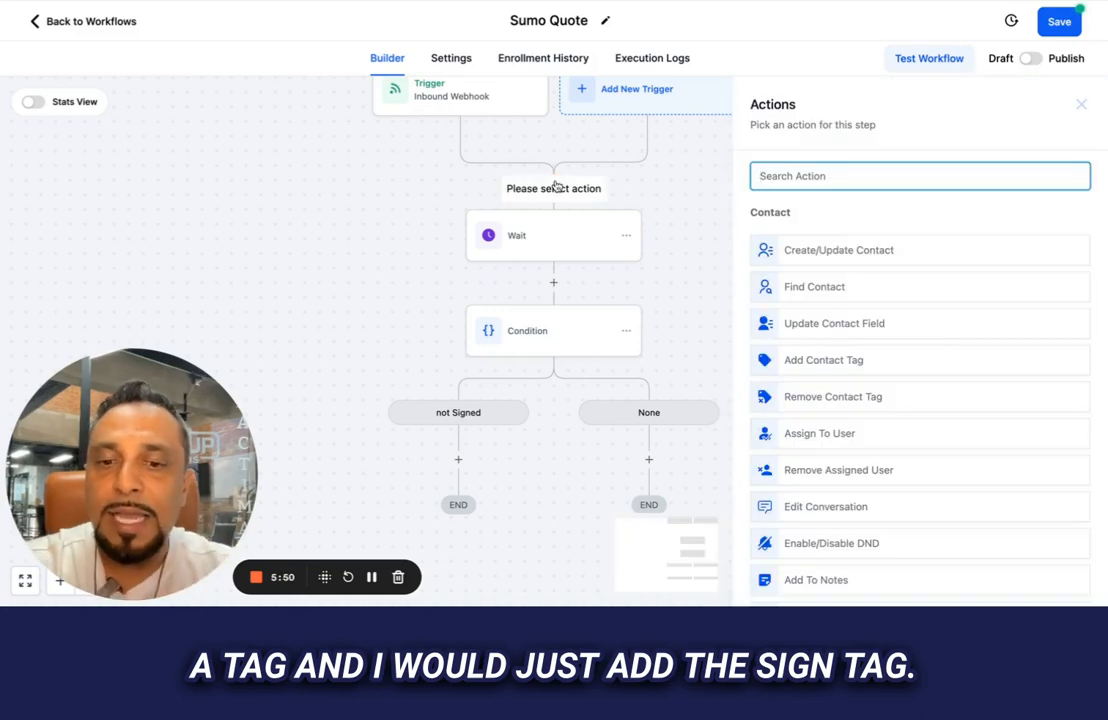
text(tag)
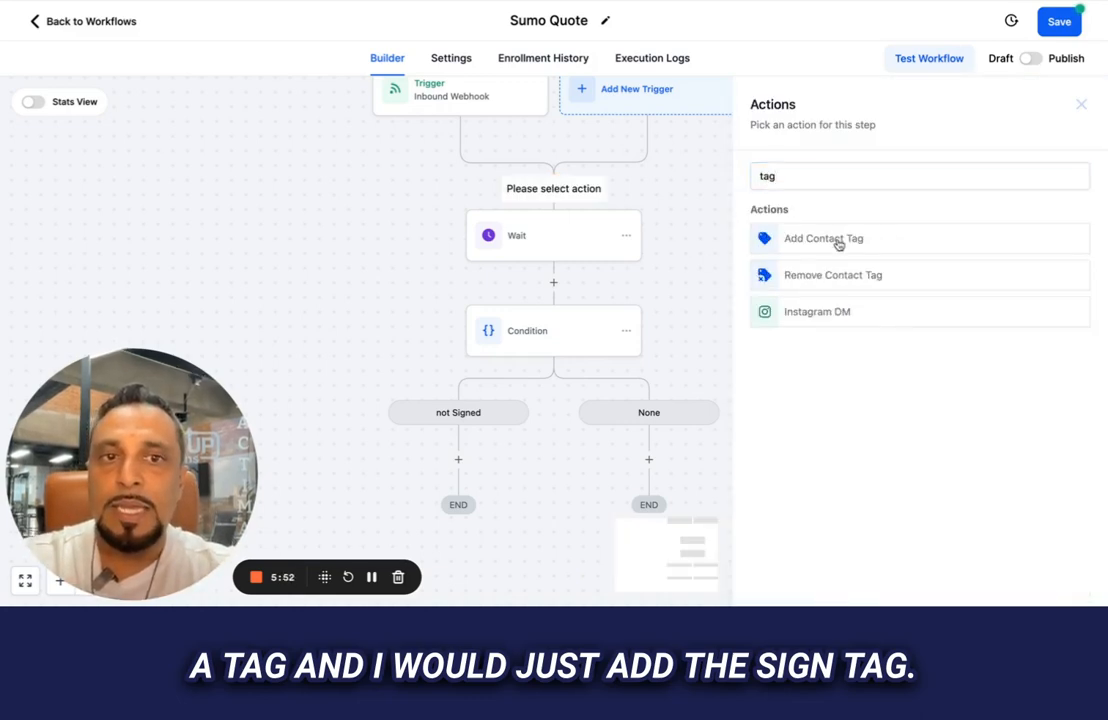
click(836, 240)
click(808, 266)
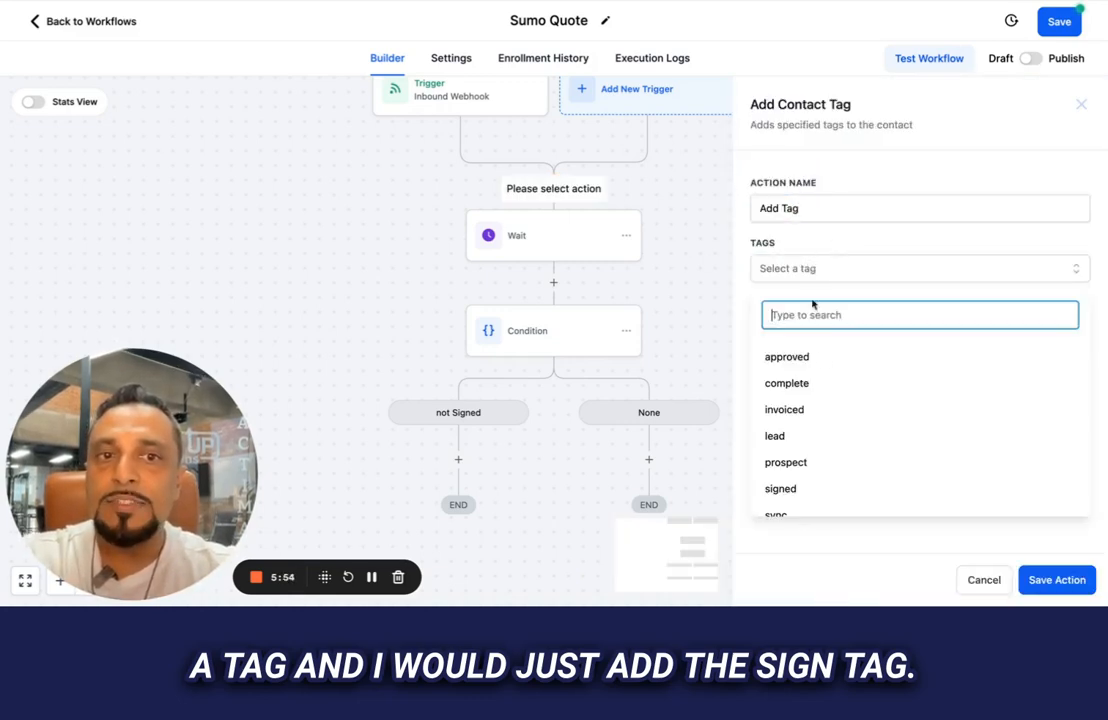
click(819, 488)
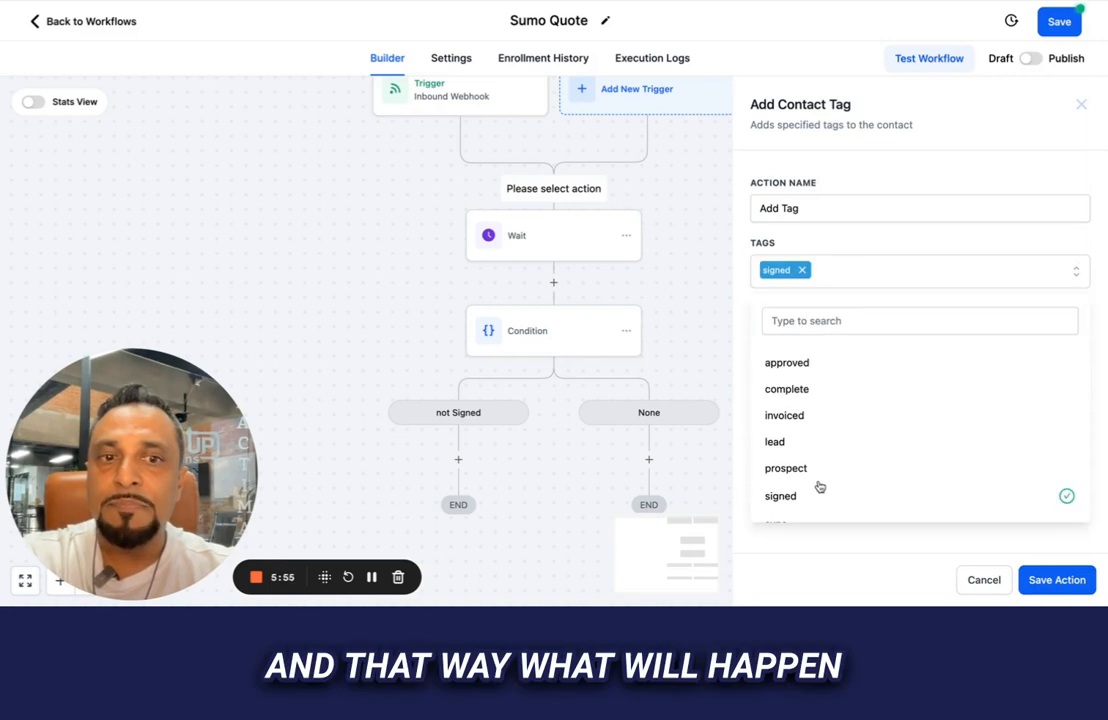
click(828, 568)
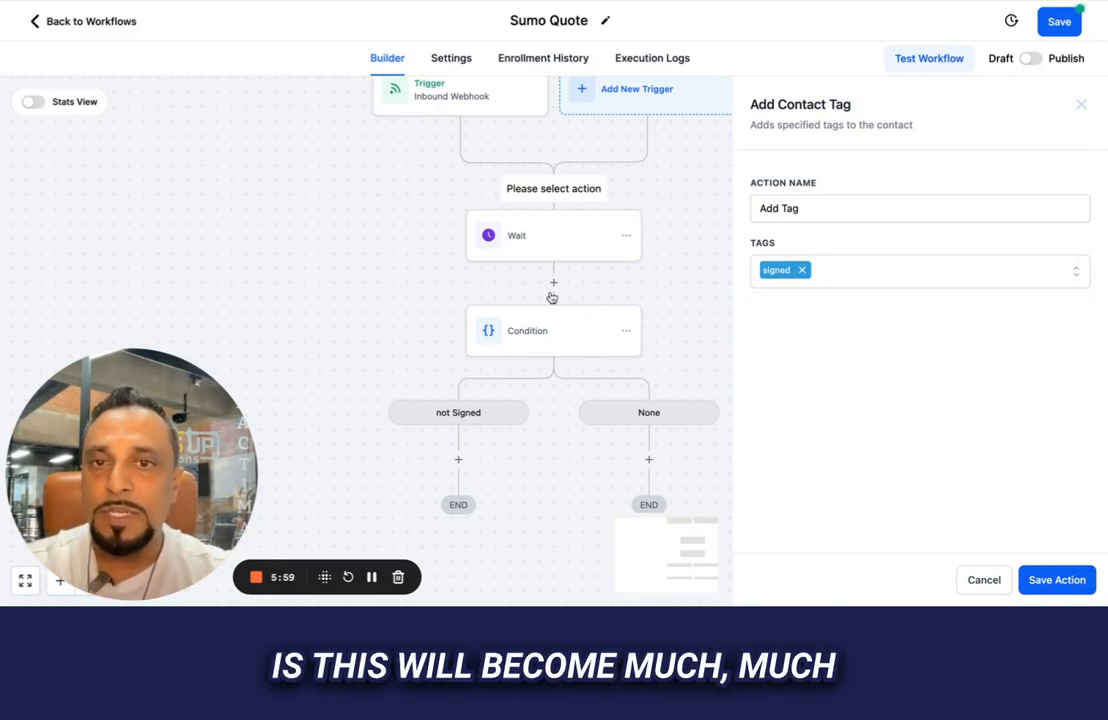
click(975, 578)
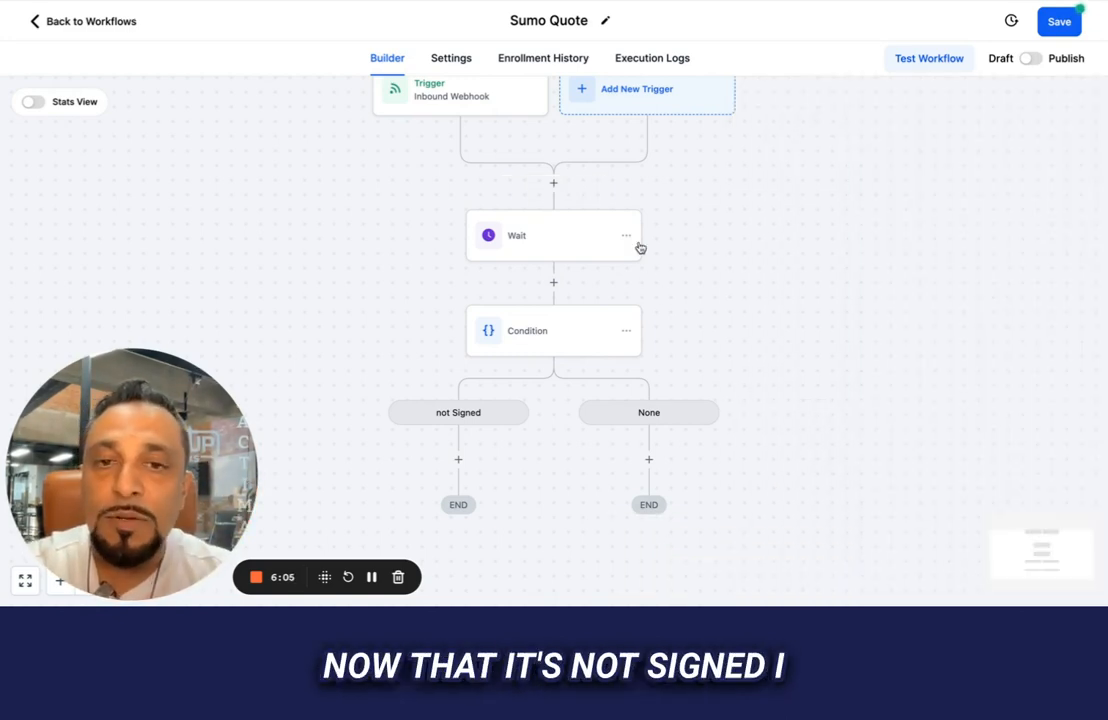
- Add a Voicemail action to the not Signed branch, upload "Record (online-voice-recorder.com) (1).mp3" to it, and save the action
scroll(640, 247, down, 2)
scroll(565, 228, down, 3)
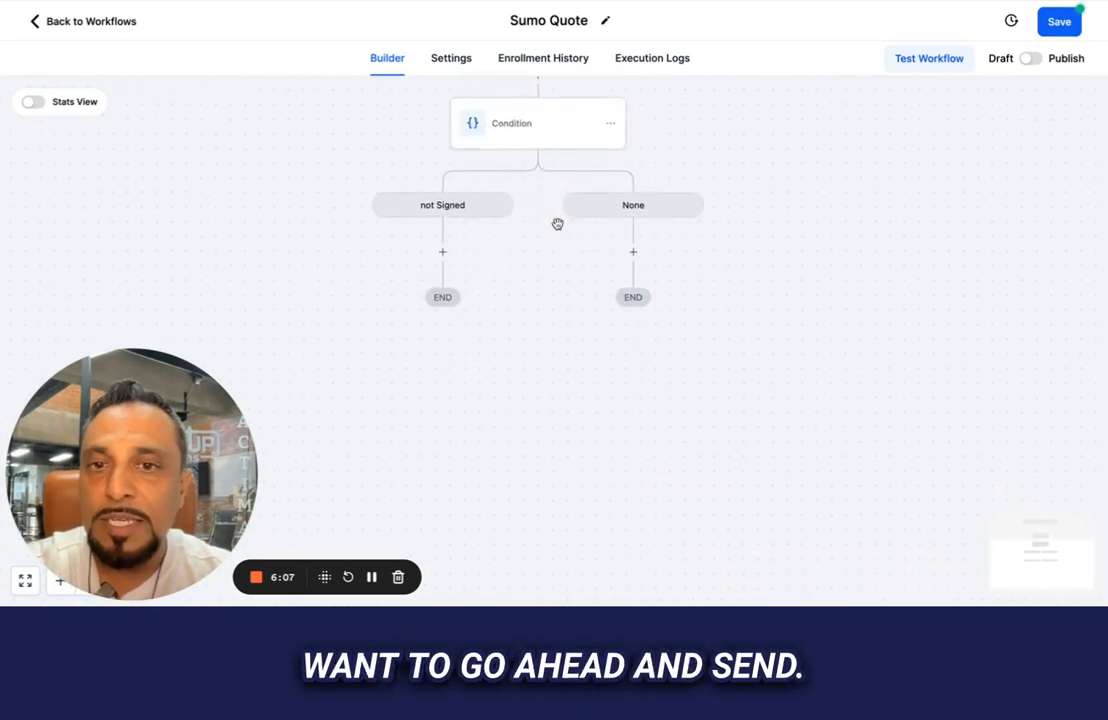
click(443, 252)
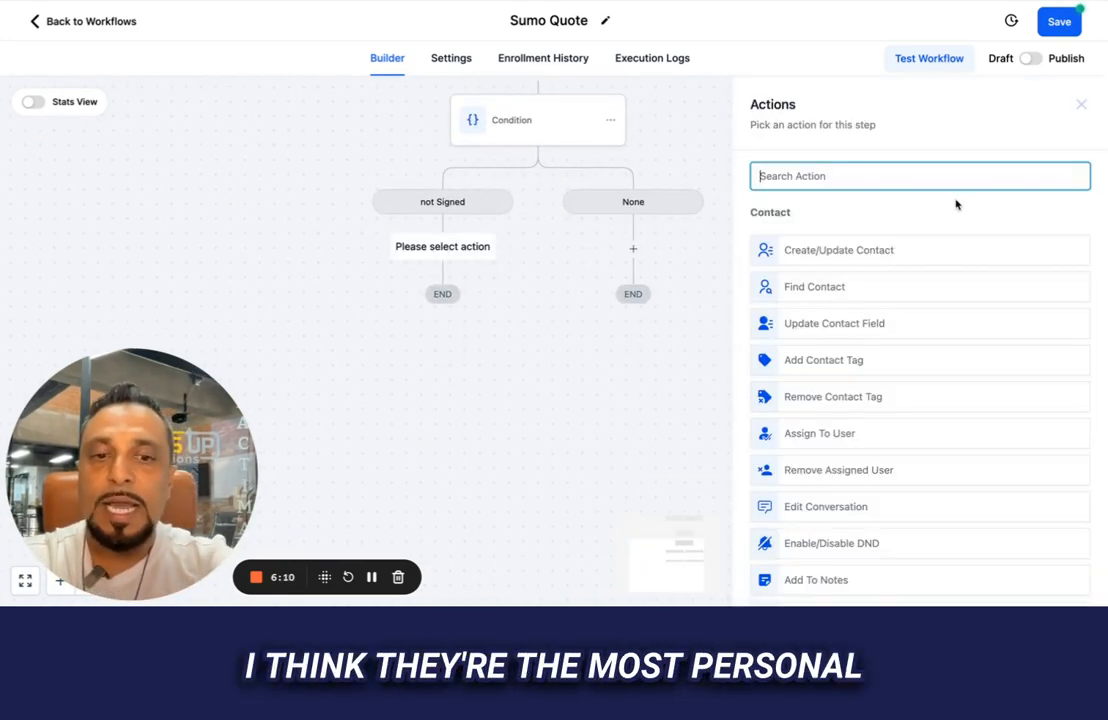
text(vov)
key(BackSpace)
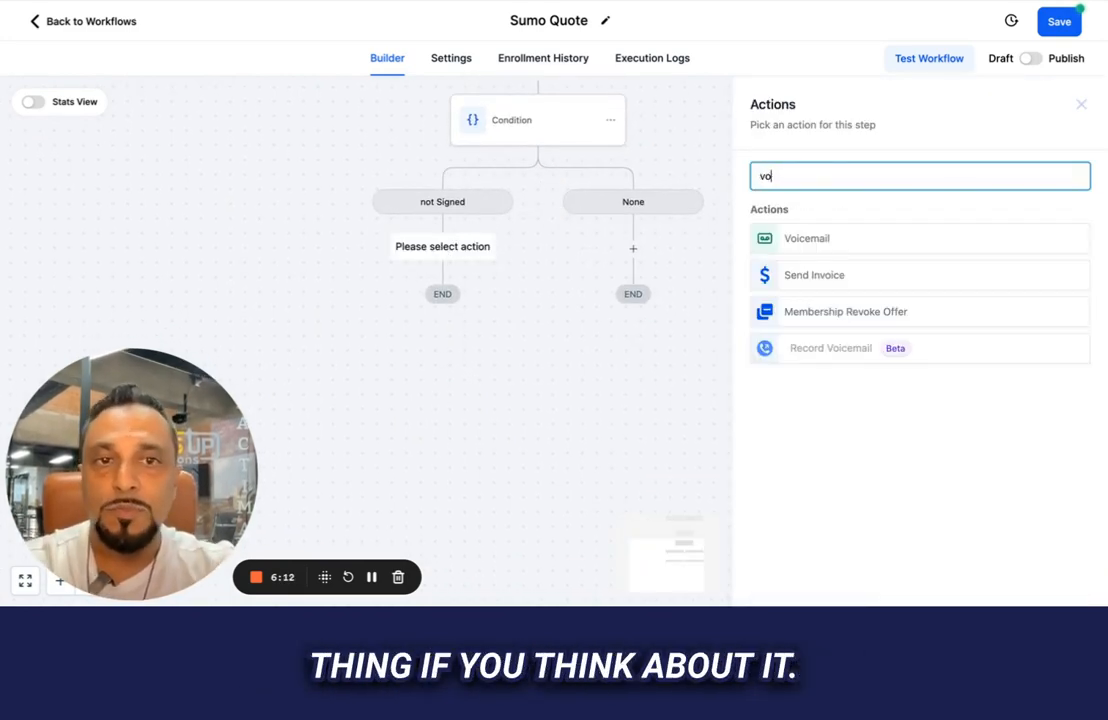
click(1006, 237)
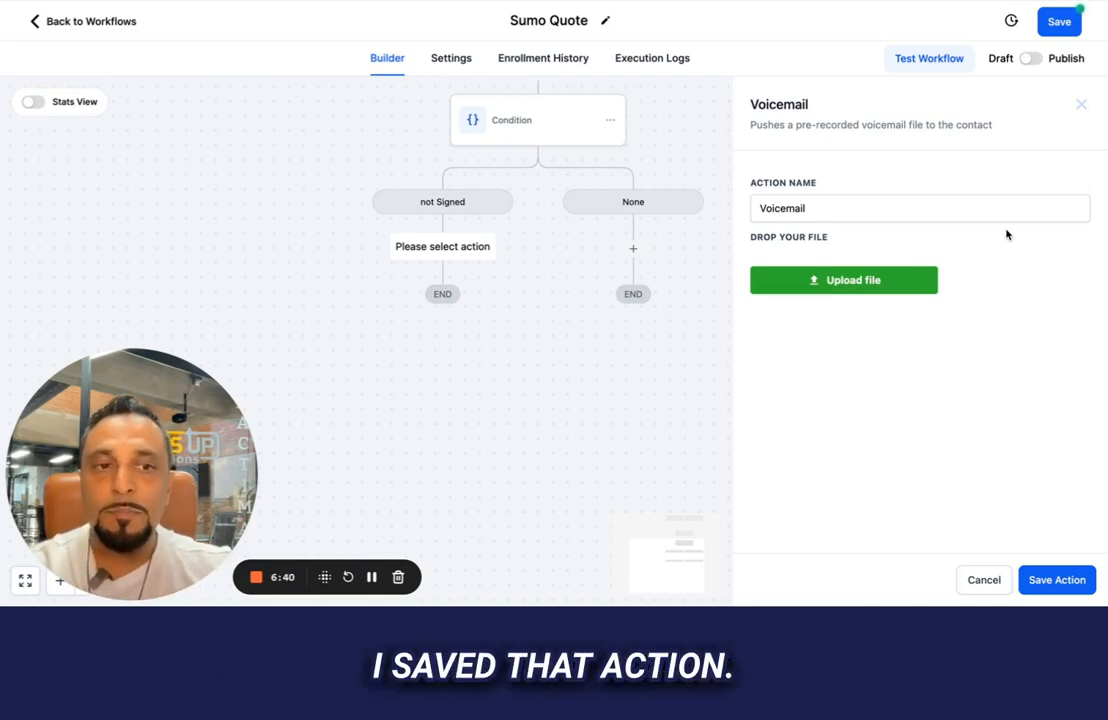
click(866, 282)
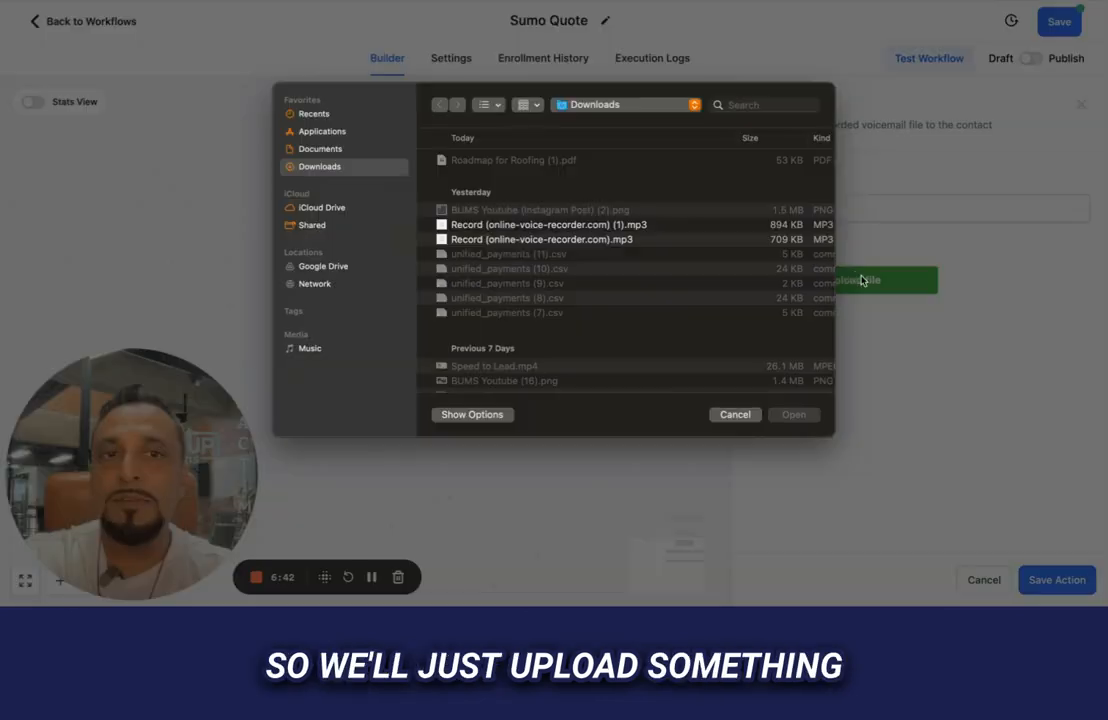
double_click(590, 224)
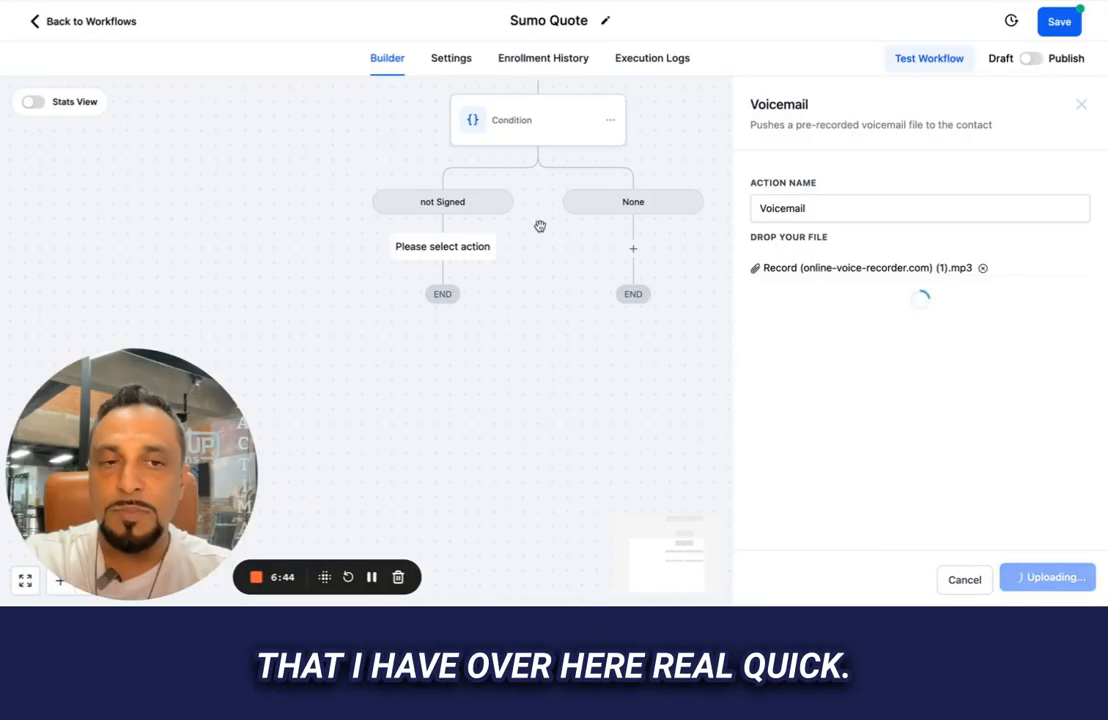
click(1060, 578)
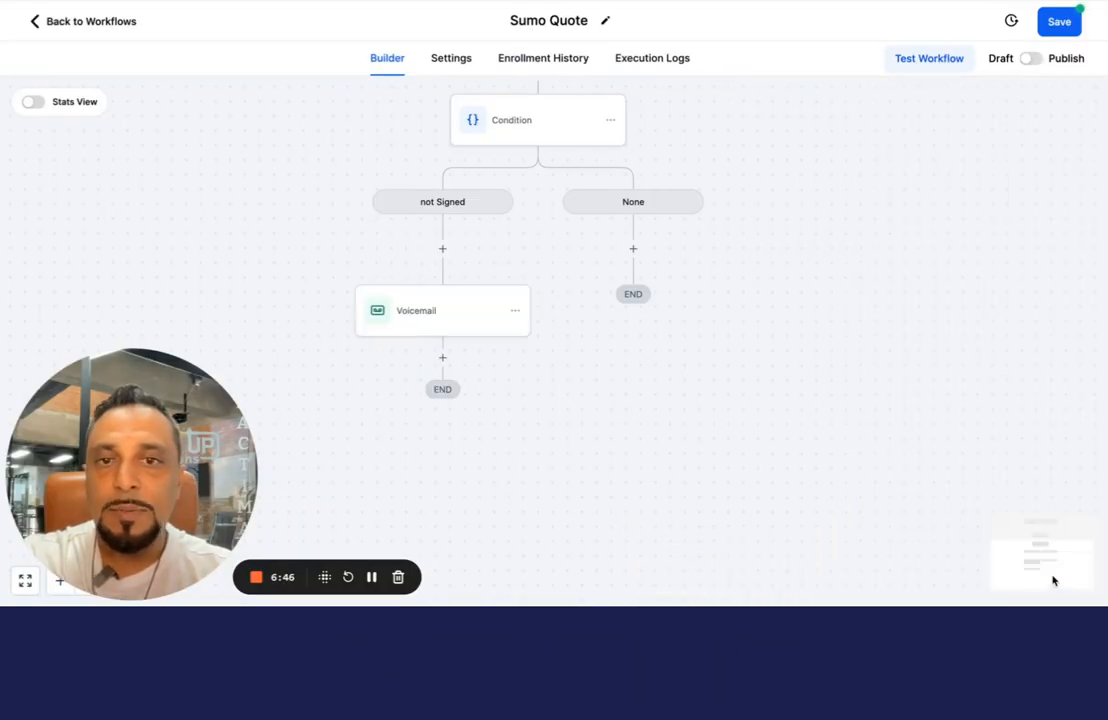
- Add a Wait action named "Wait to Seem Human" after the Voicemail with a time delay of 0.2 minutes, and save it
click(442, 357)
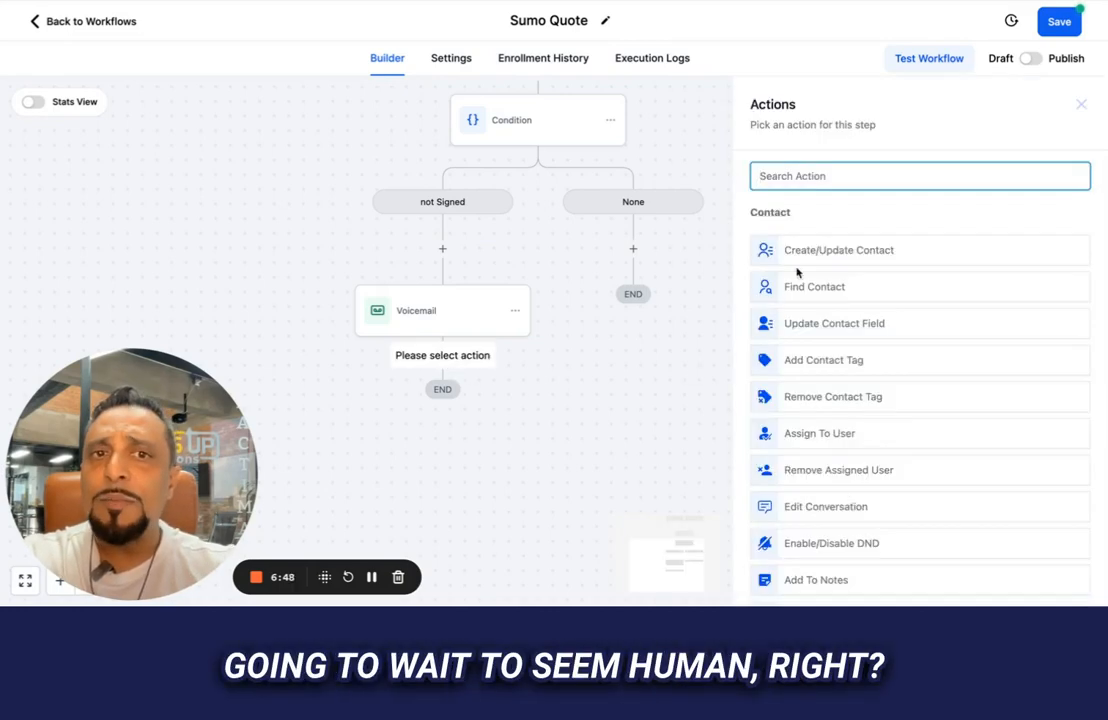
text(wai)
click(843, 243)
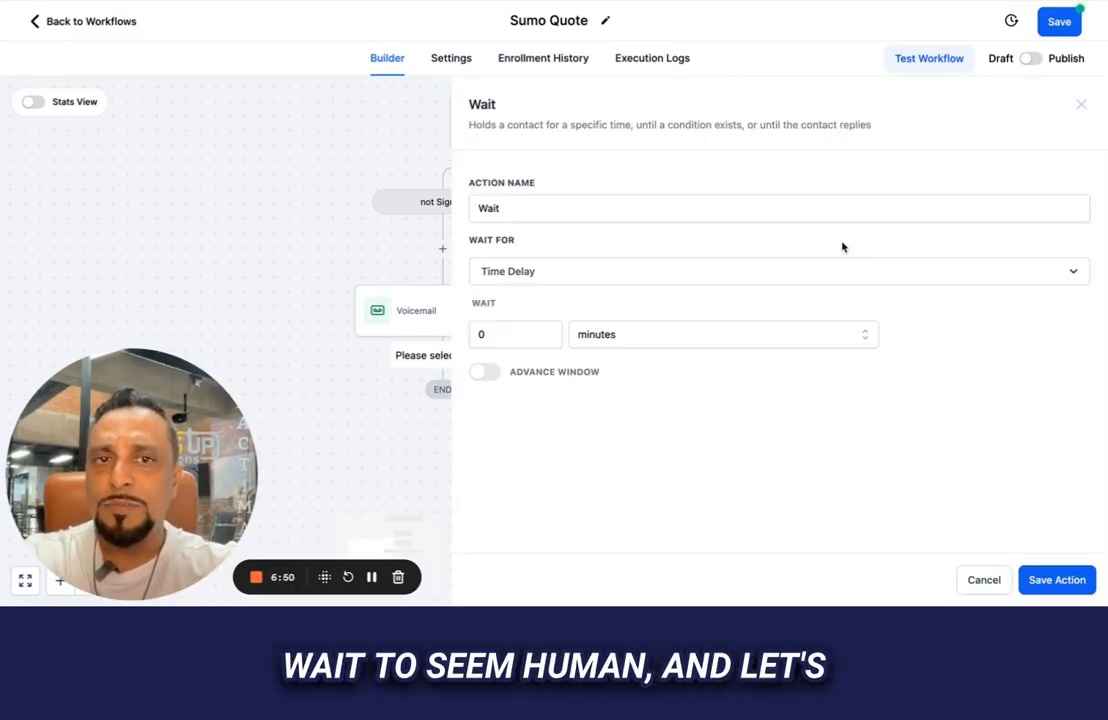
click(590, 211)
text(to)
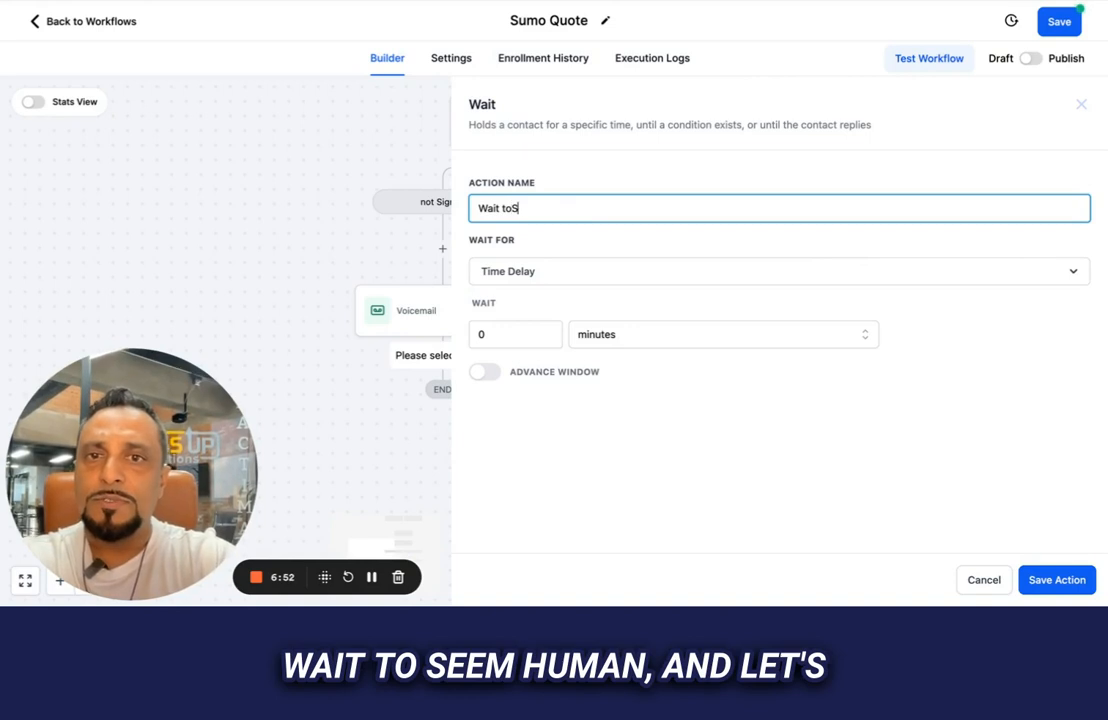
text( Seem Human)
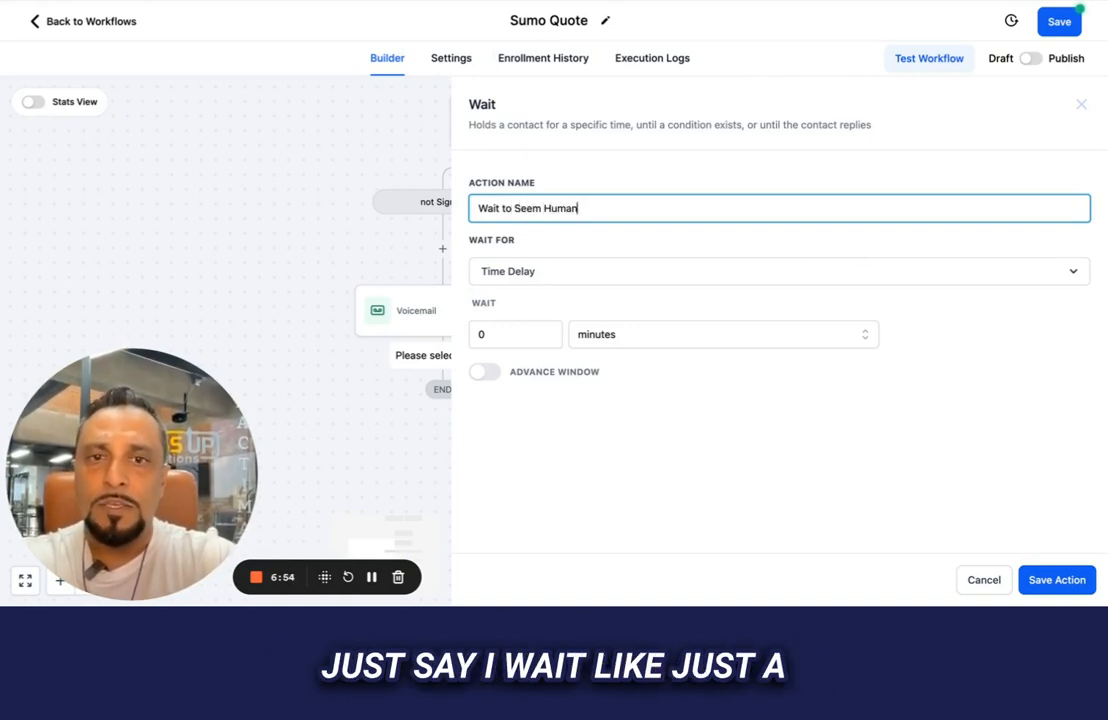
click(505, 340)
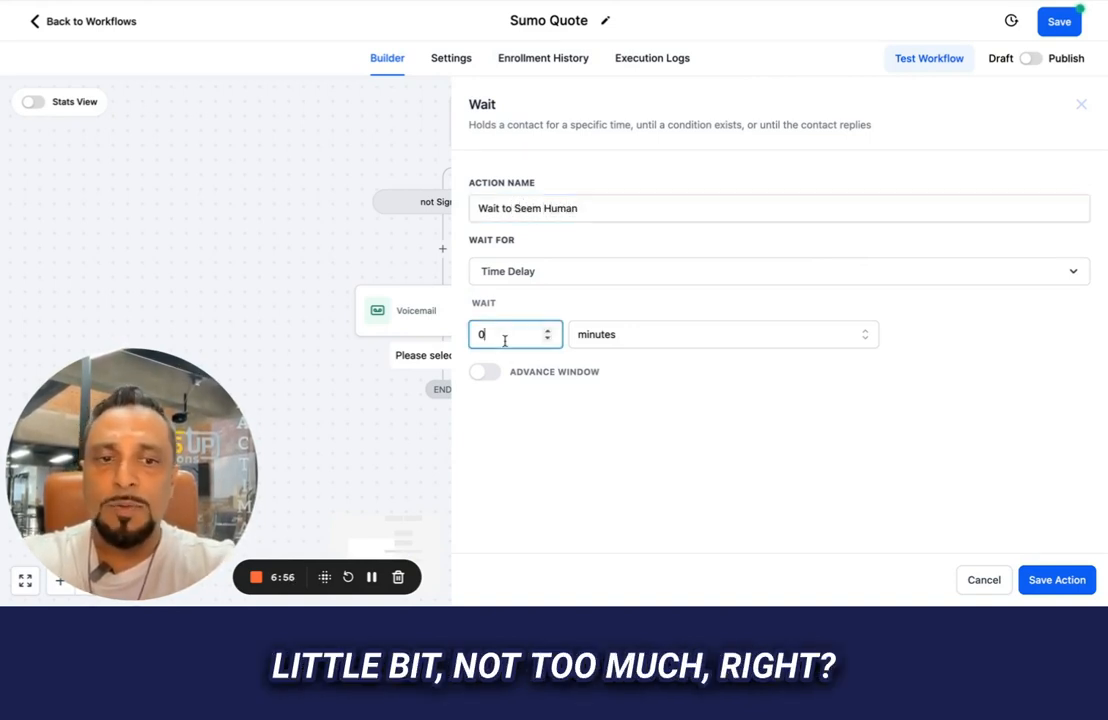
text(.2)
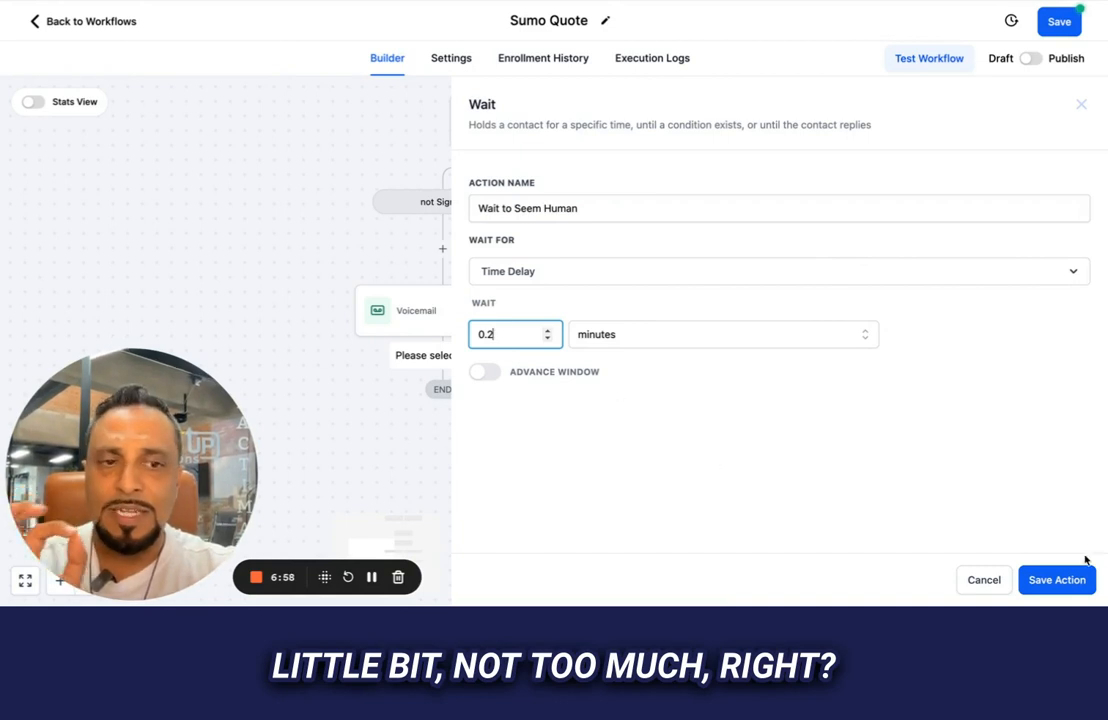
click(1053, 578)
- Add a Send SMS action after the Wait to Seem Human step in the not Signed branch
scroll(480, 440, down, 2)
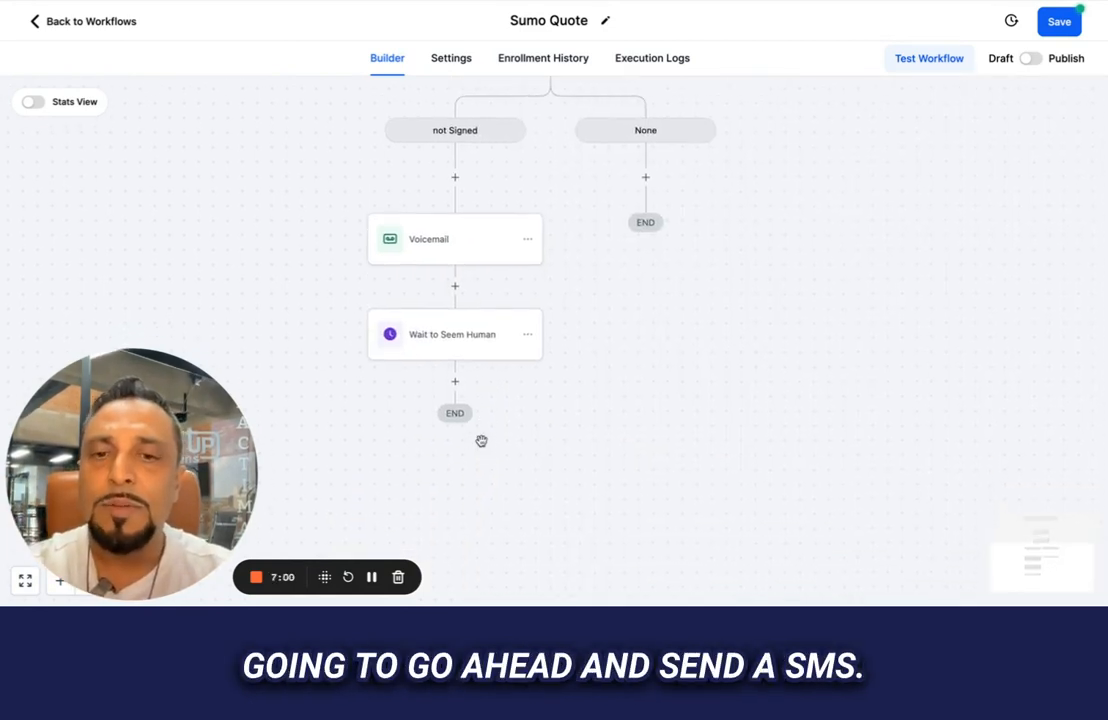
click(454, 374)
text(sms)
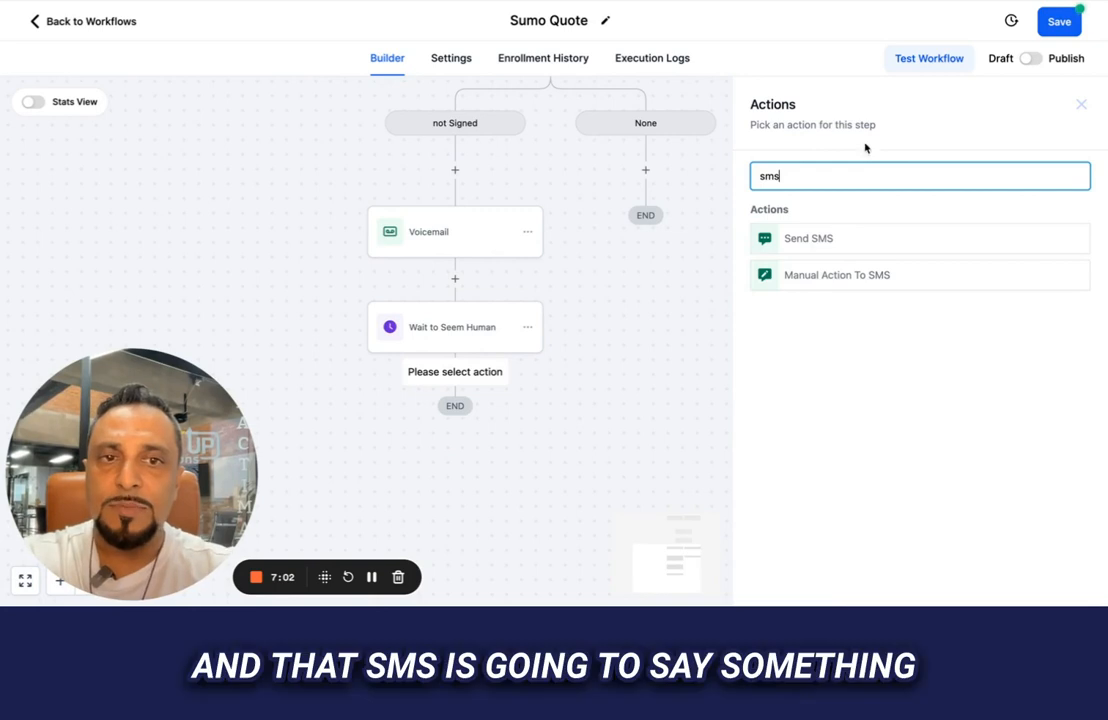
click(927, 239)
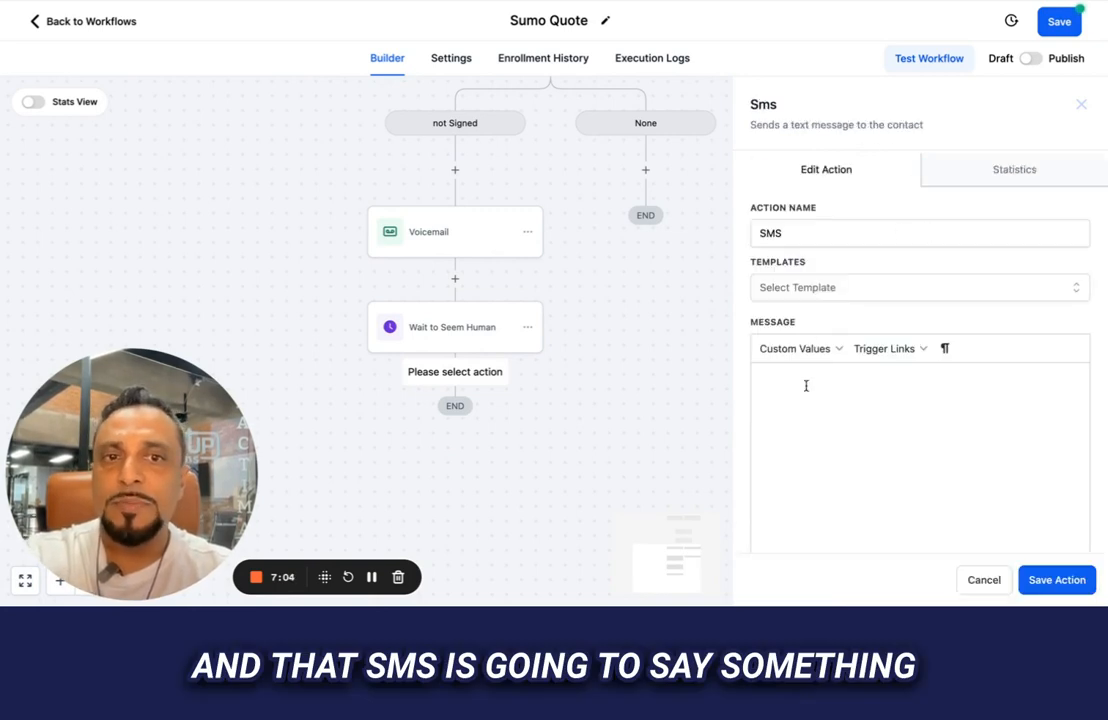
scroll(806, 385, down, 1)
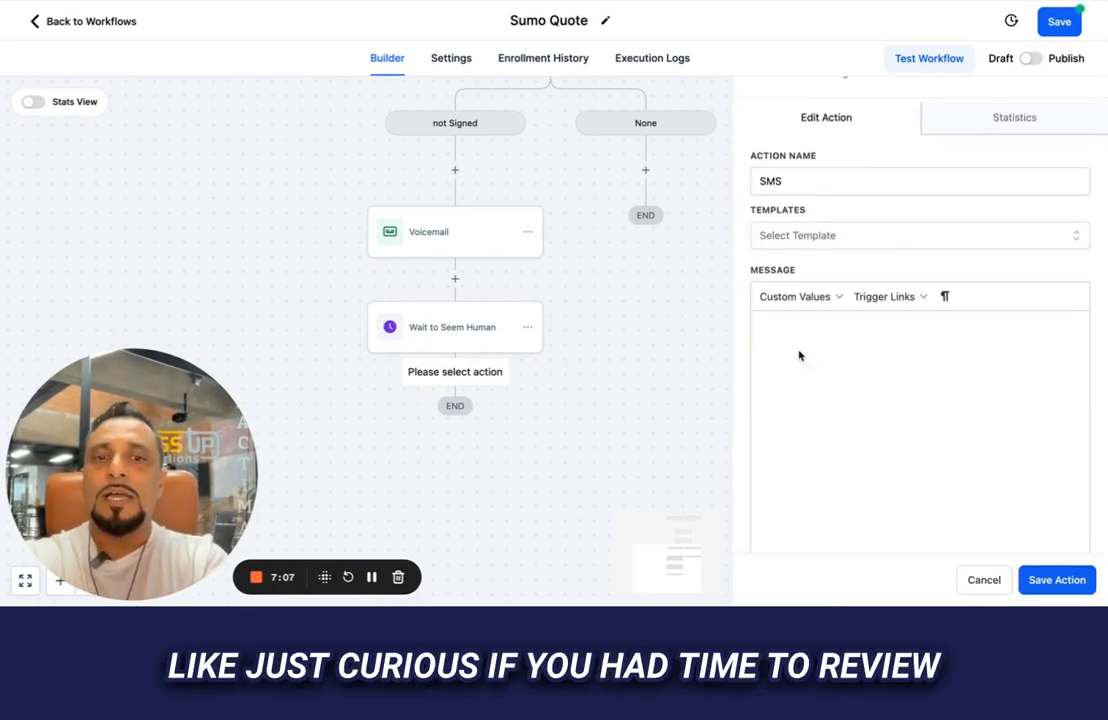
- Enter the message "Just curious if you had time to review the proposal and if you had any questions?" signed with a first name and save it
click(799, 355)
text(Just curious)
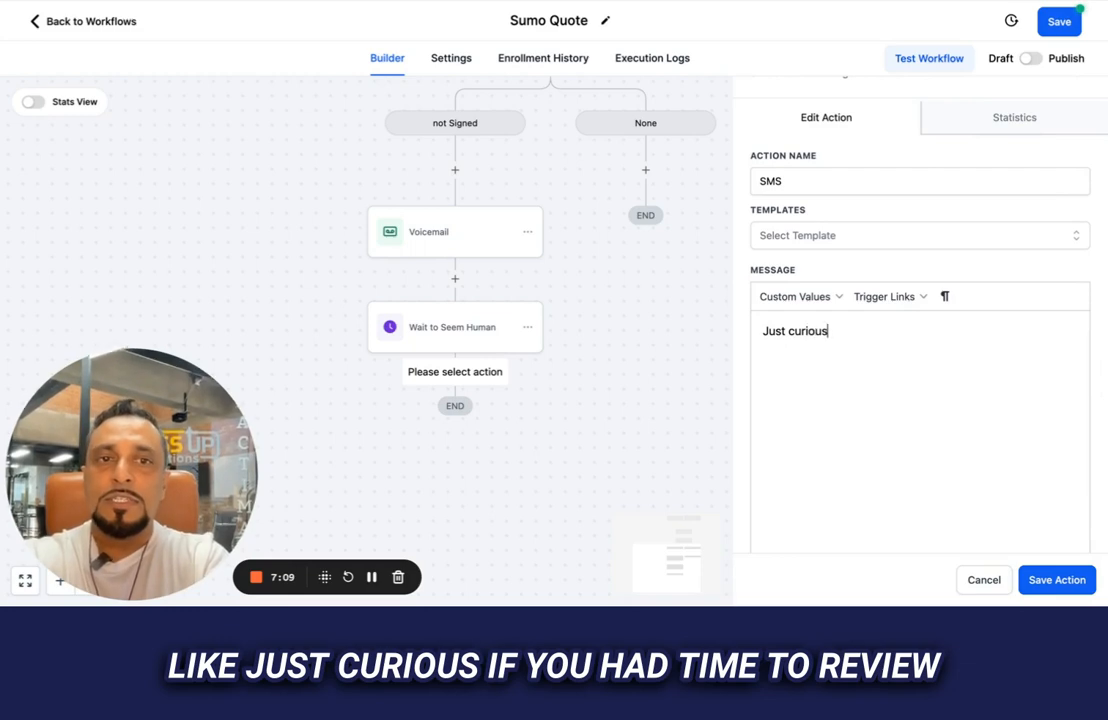
text(if you had time to review the )
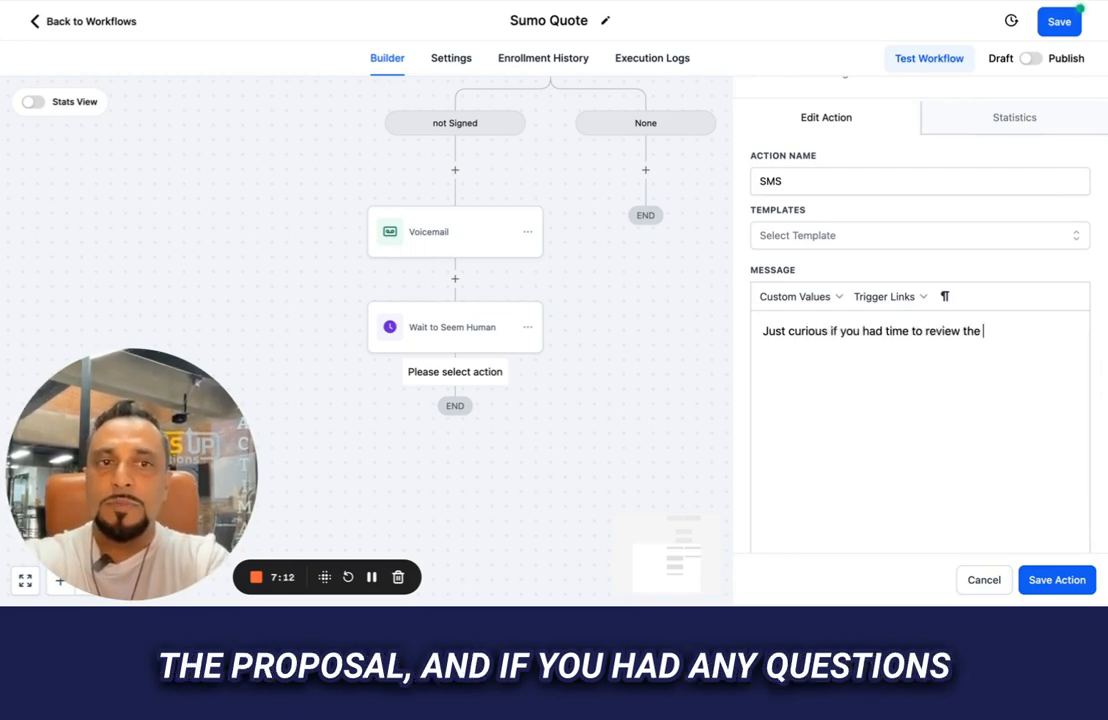
text(rpop)
text(orop)
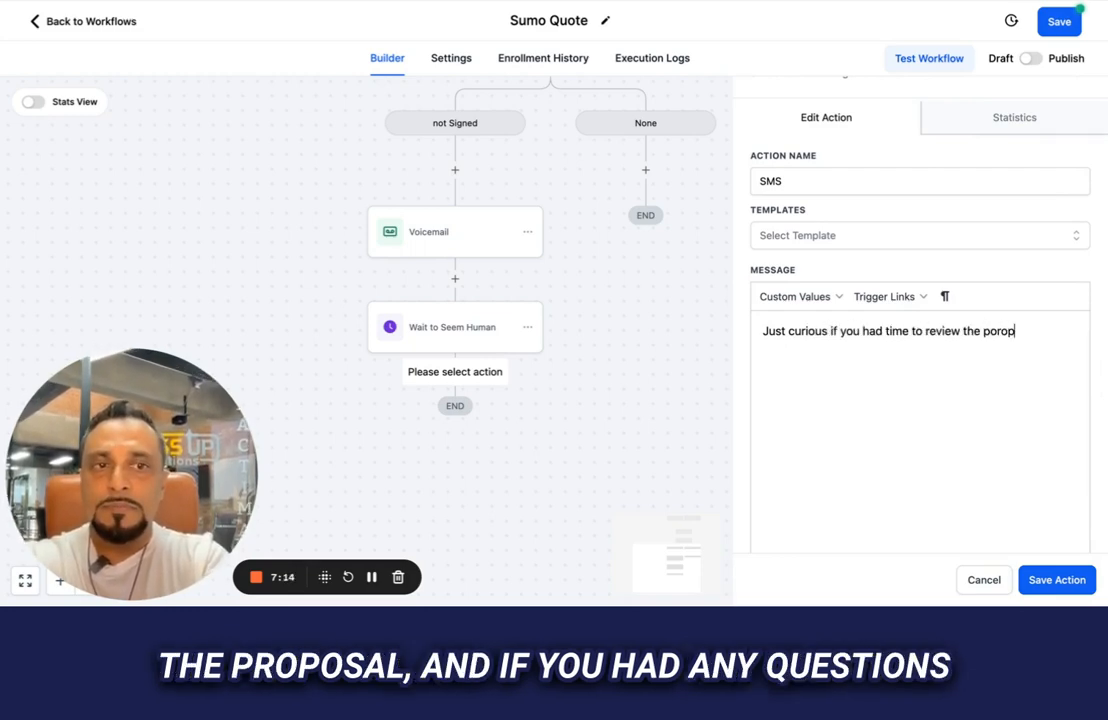
key(BackSpace)
key(BackSpace)
key(BackSpace)
key(BackSpace)
text(roposal )
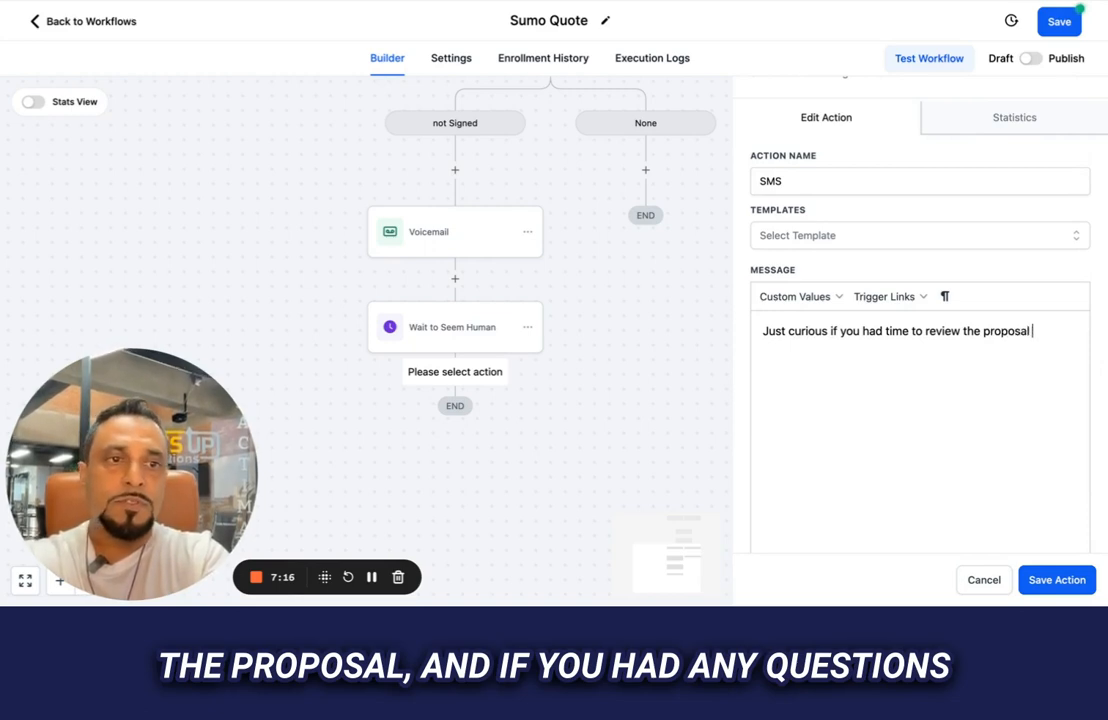
text(and if you had a)
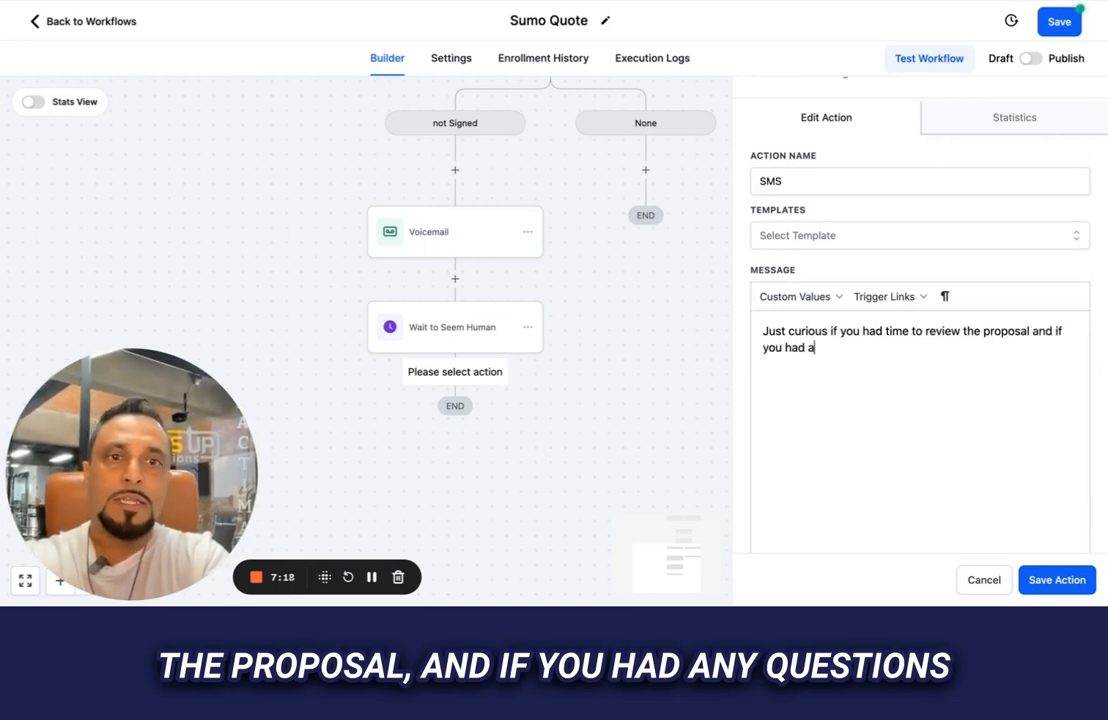
text(ny questi)
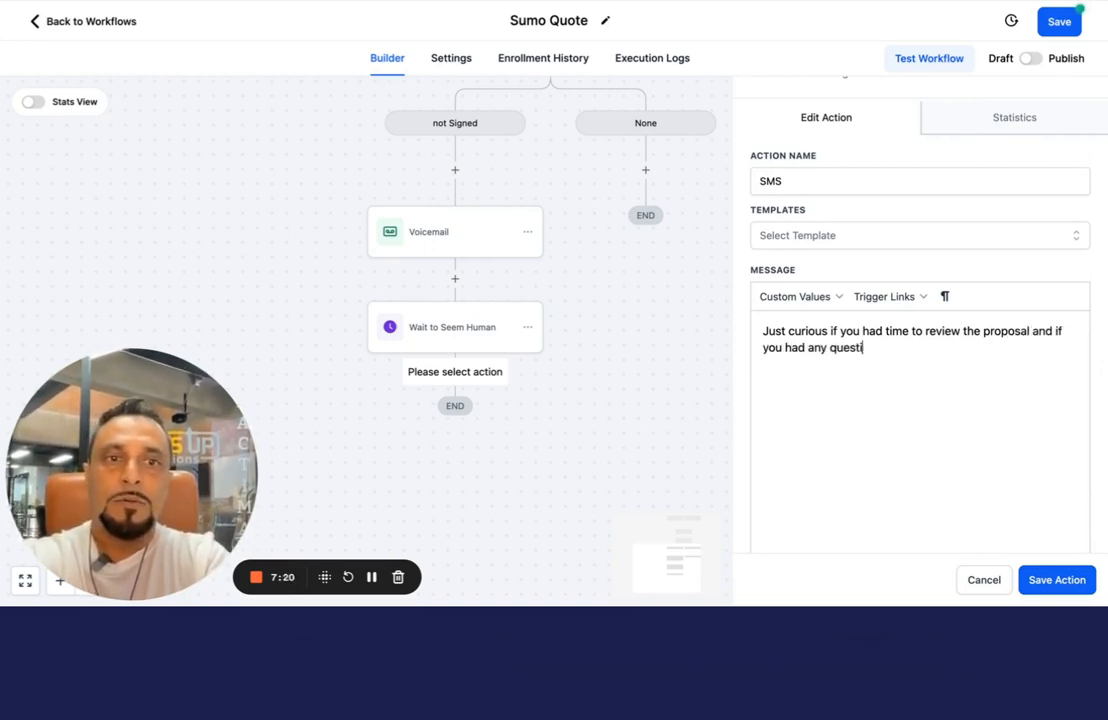
text(ons? - )
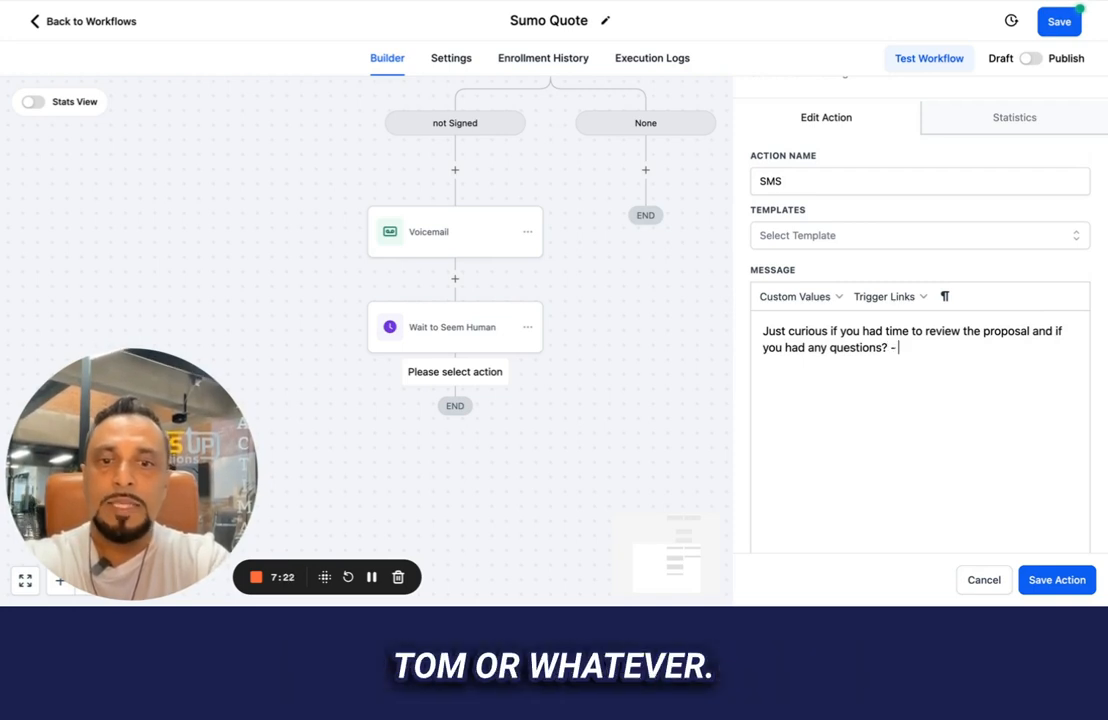
text(Tom)
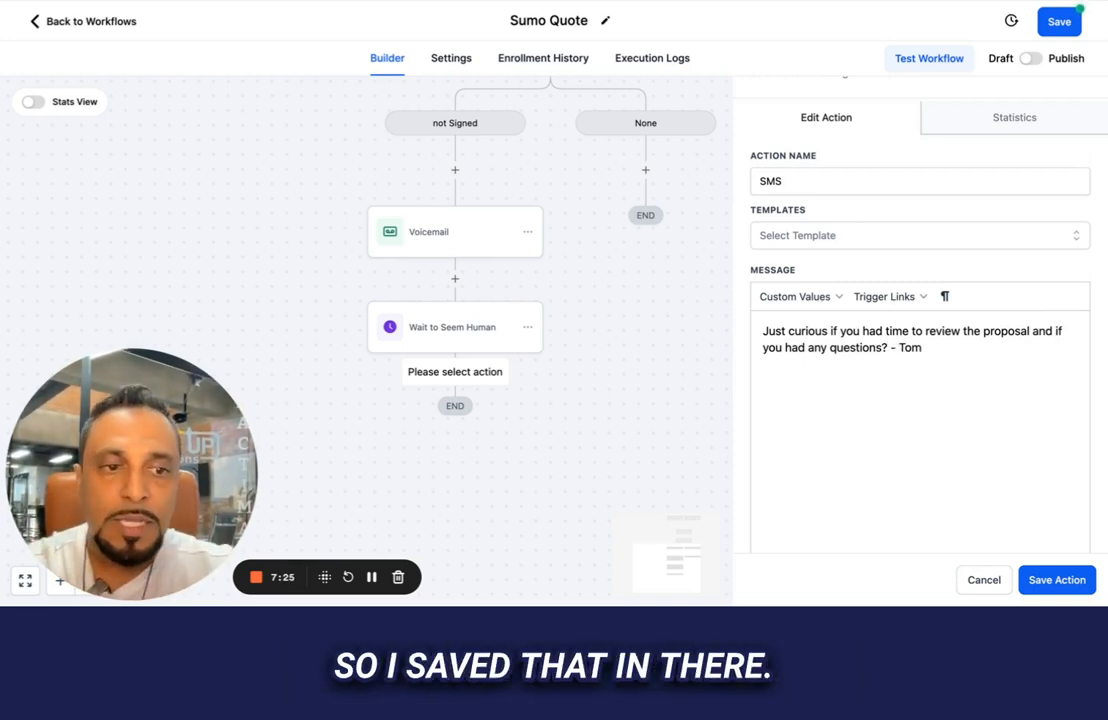
click(1050, 586)
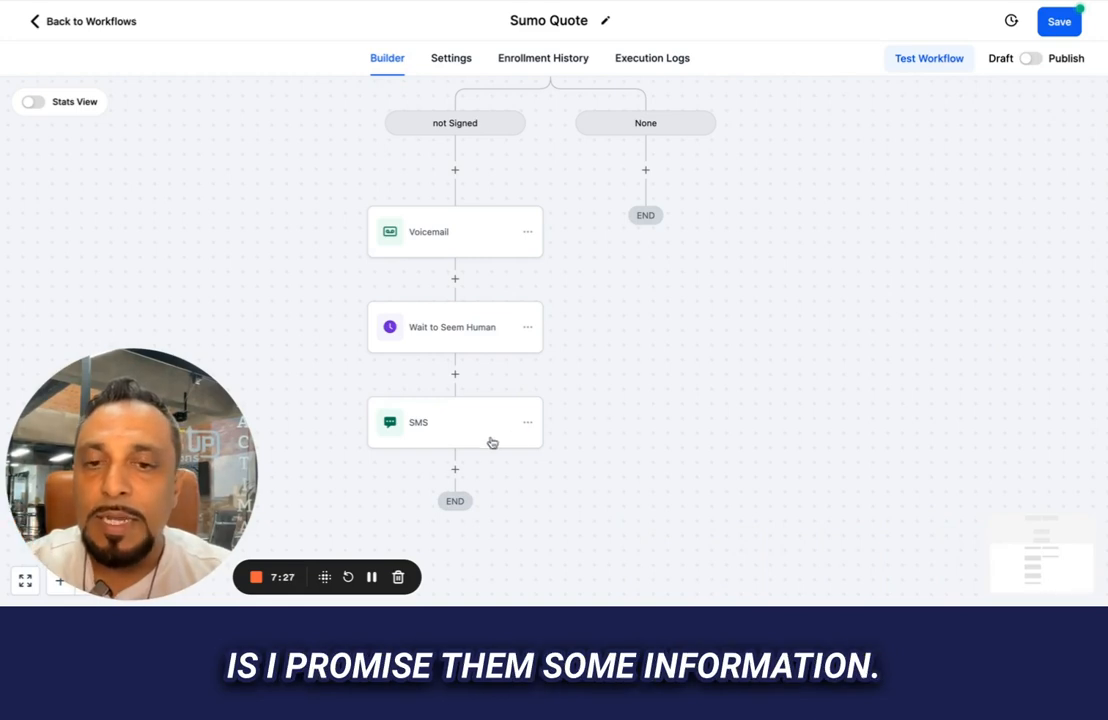
- Add a Send Email action after the SMS step in the not Signed branch
click(456, 470)
text(e)
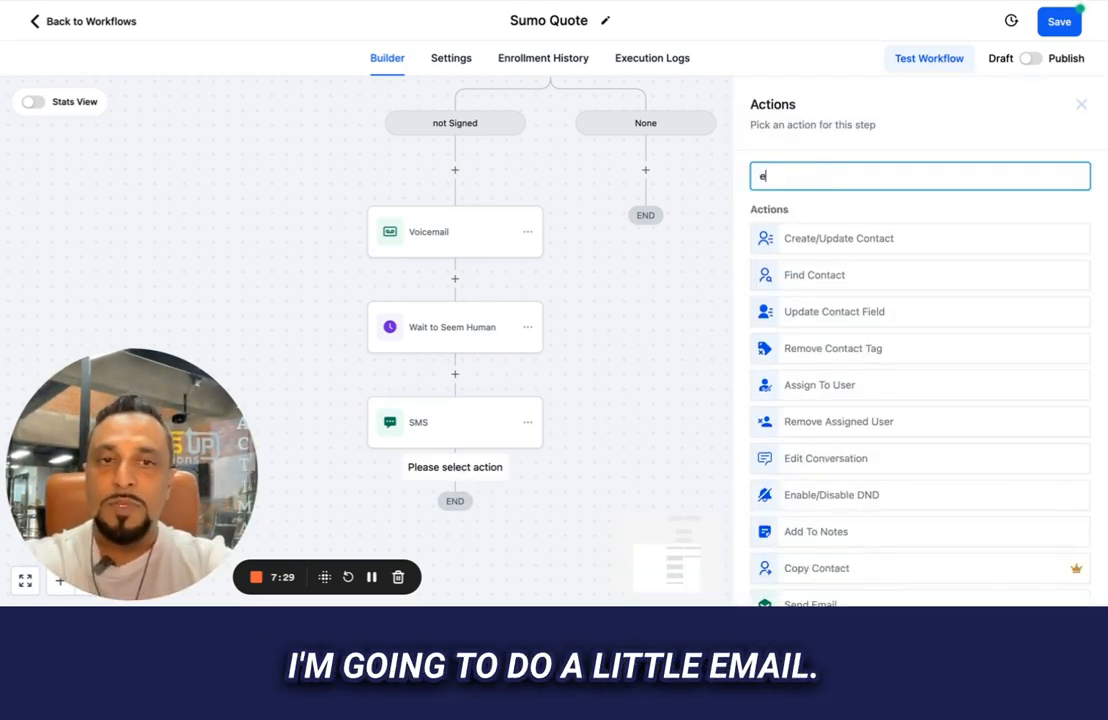
text(m)
click(858, 308)
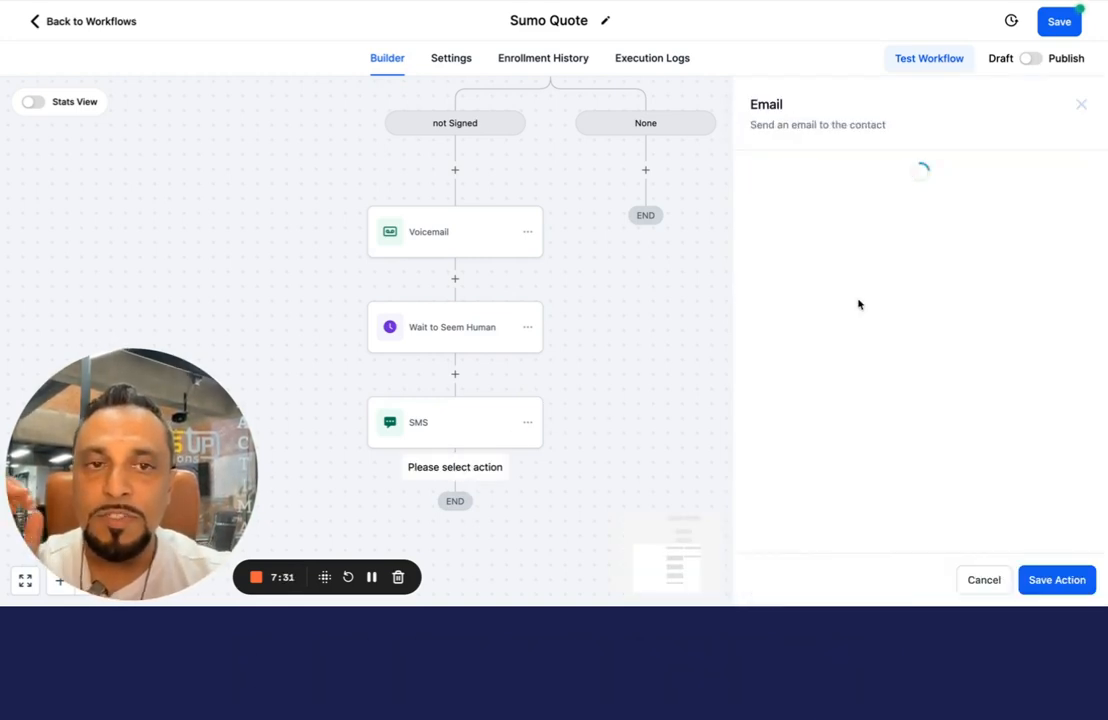
scroll(858, 300, down, 2)
scroll(858, 298, up, 2)
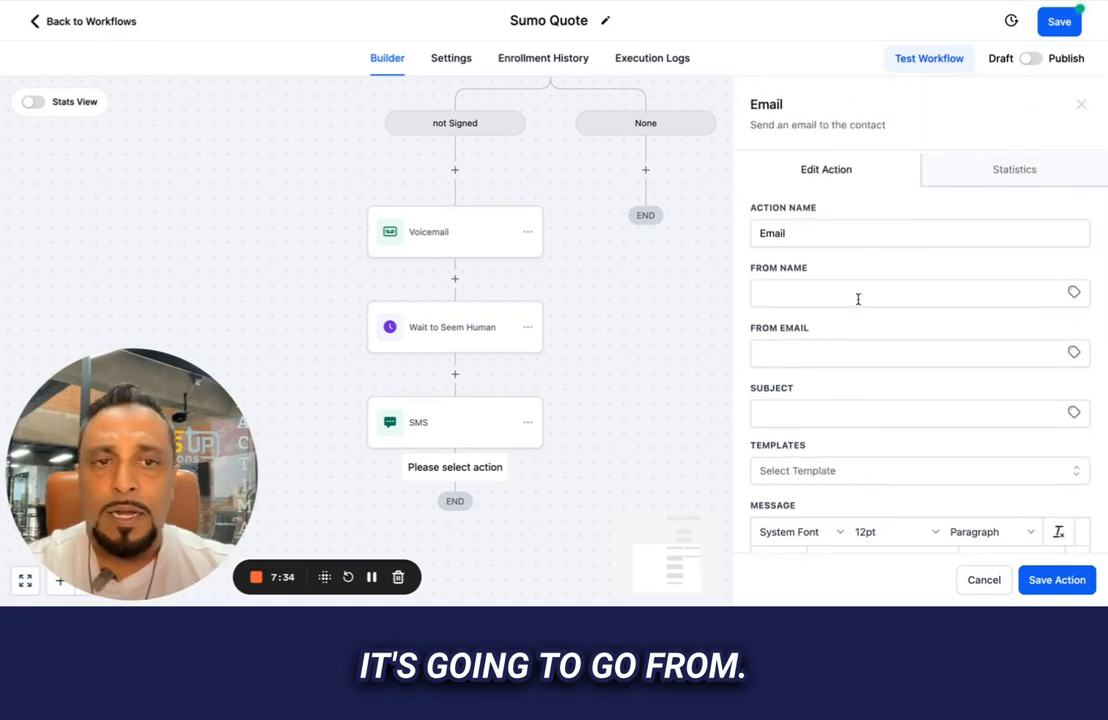
- Enter "TESTOMONIALS" as the message body of the Email action
click(858, 293)
click(791, 350)
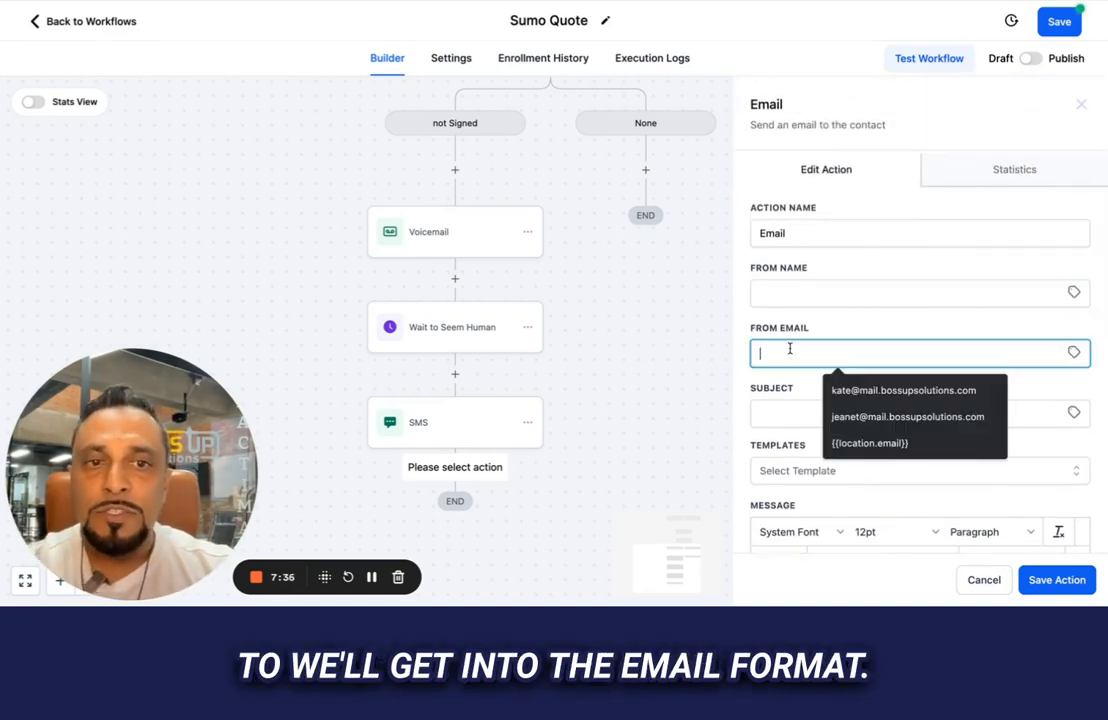
scroll(790, 347, down, 2)
scroll(790, 348, down, 2)
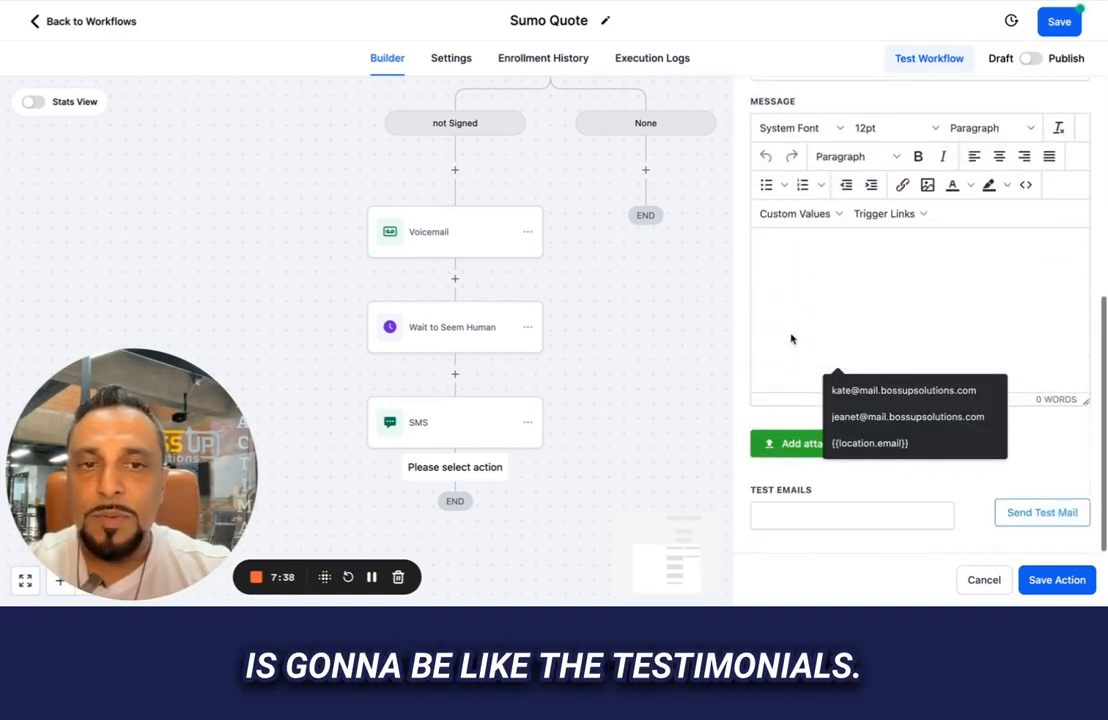
click(799, 250)
text(TESTOMONIALS)
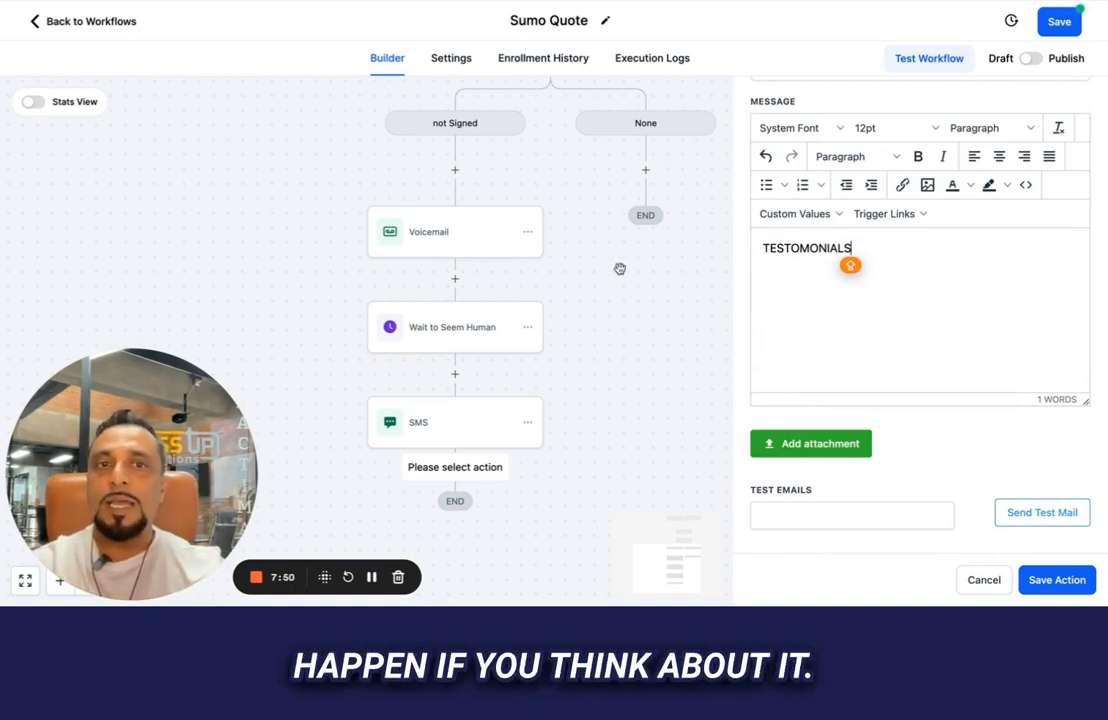
- Review the workflow from the Inbound Webhook trigger through the condition, voicemail and wait down to the SMS step
scroll(618, 267, up, 5)
scroll(619, 268, up, 3)
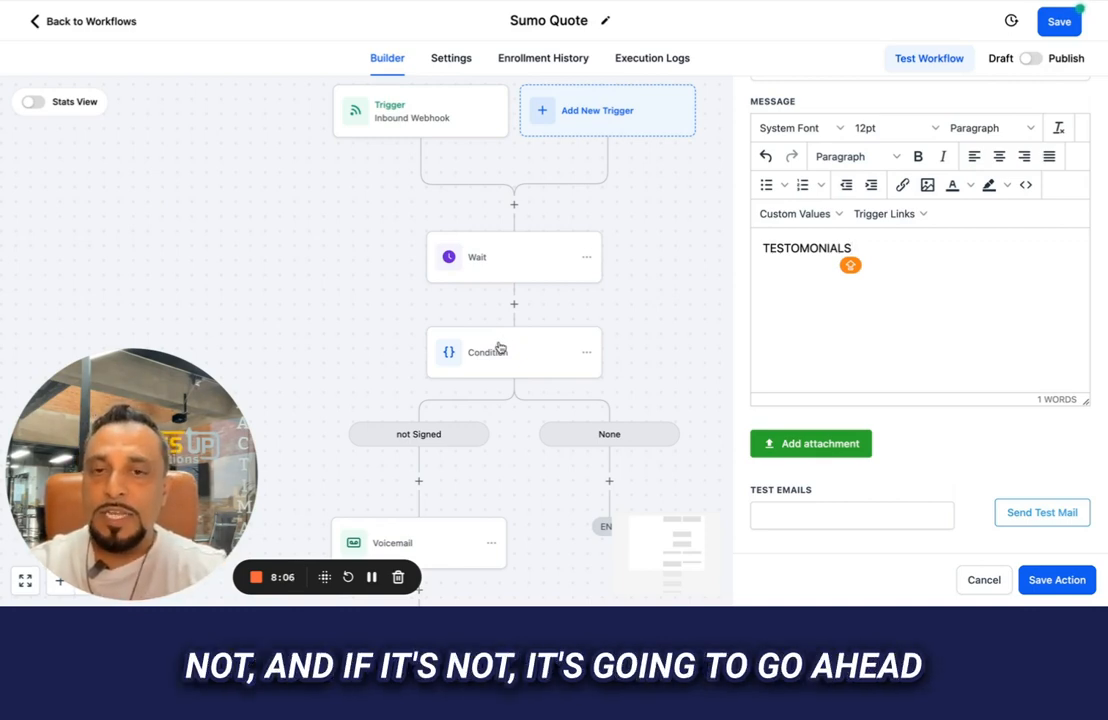
scroll(499, 347, down, 3)
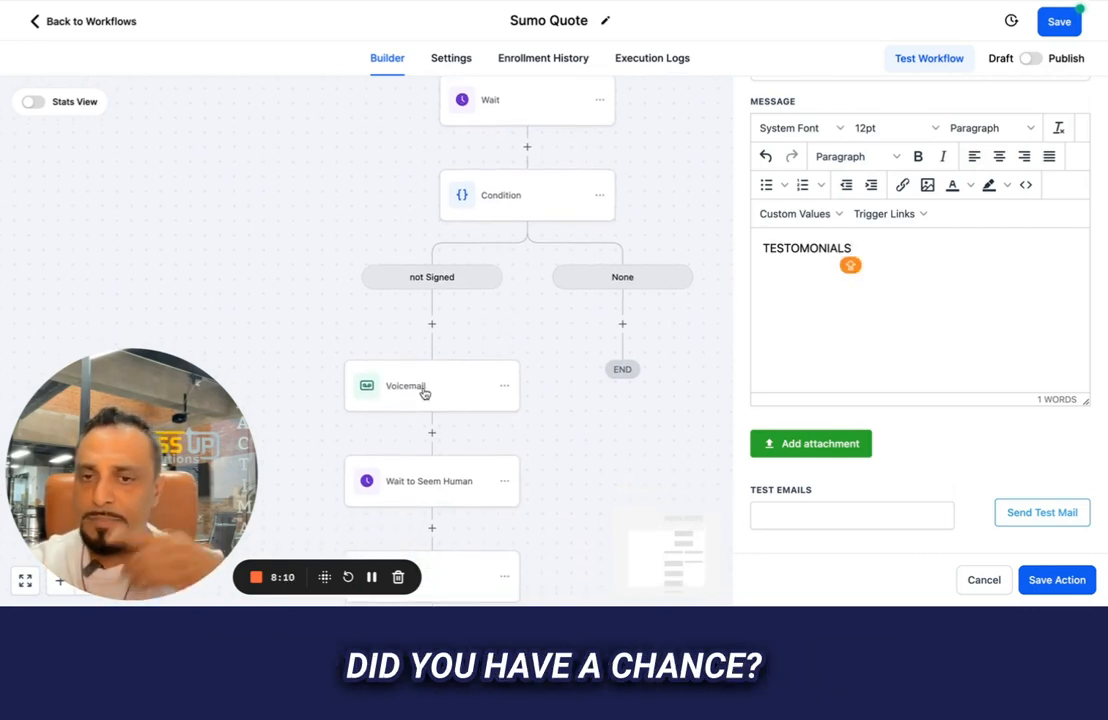
scroll(424, 393, down, 1)
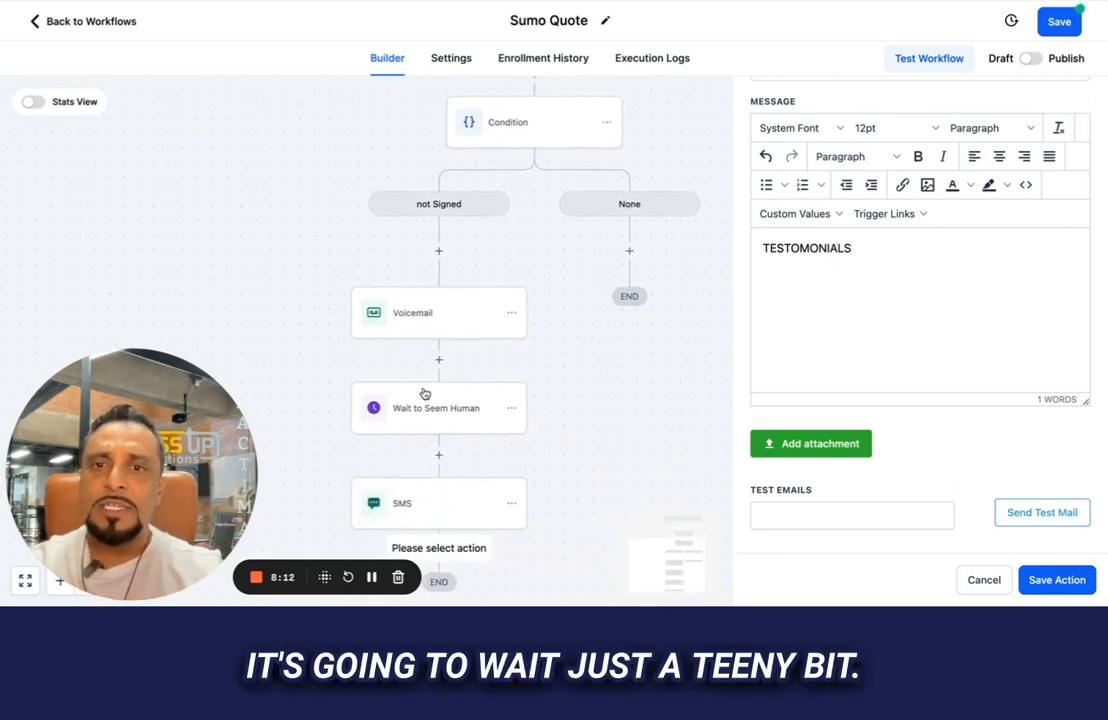
scroll(424, 393, down, 1)
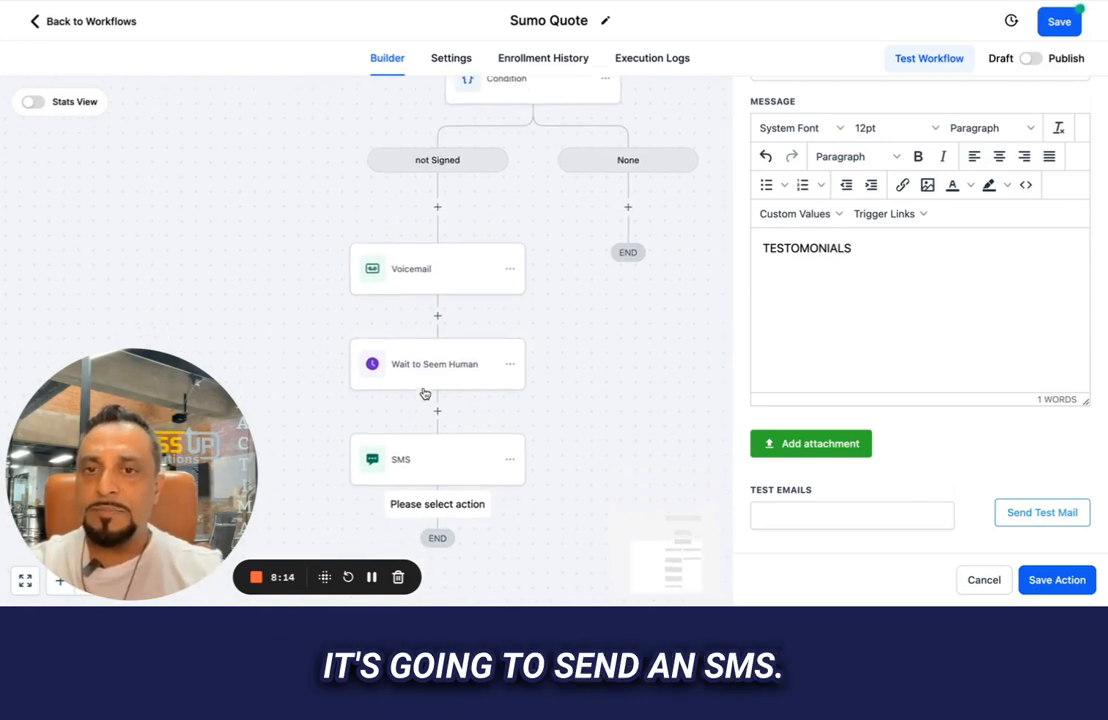
scroll(424, 388, down, 1)
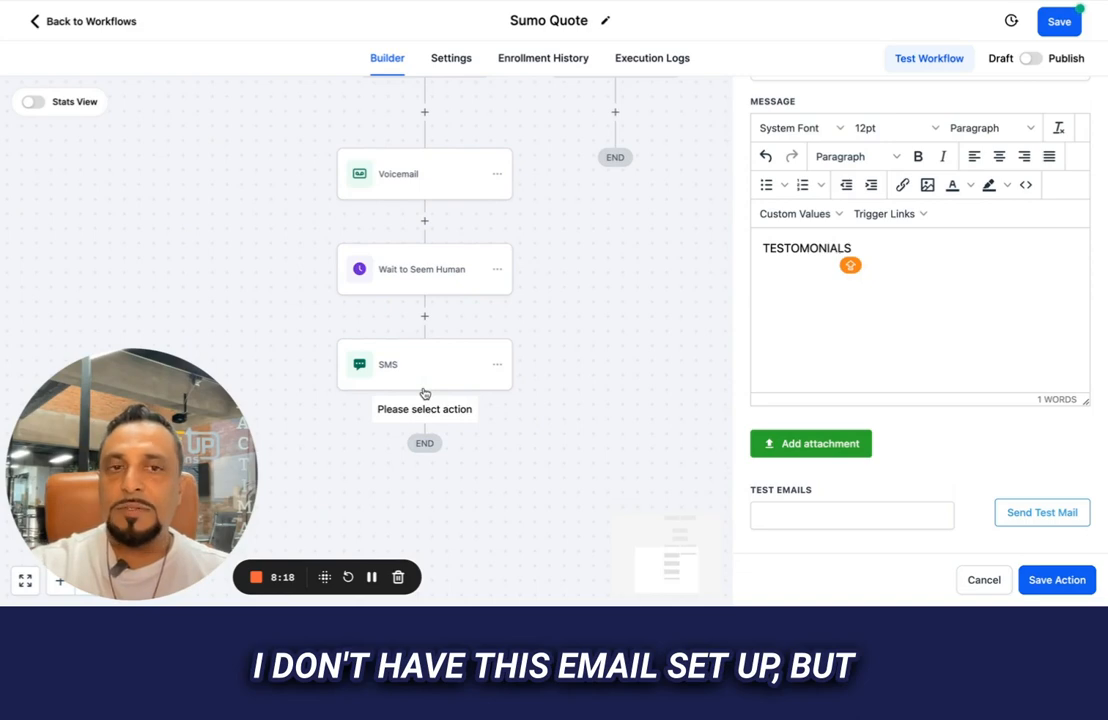
- Fill in the saved Boss Up Solutions sender name and email, set the subject to "Registration Successful", and save the Email action
scroll(812, 201, up, 5)
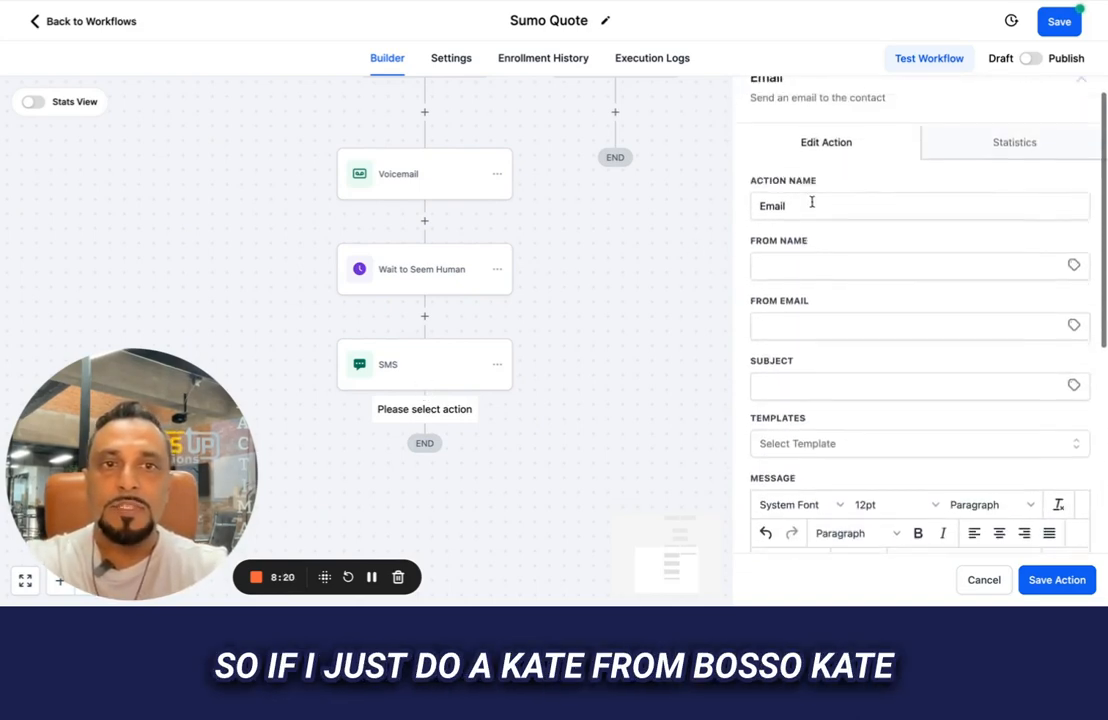
click(791, 284)
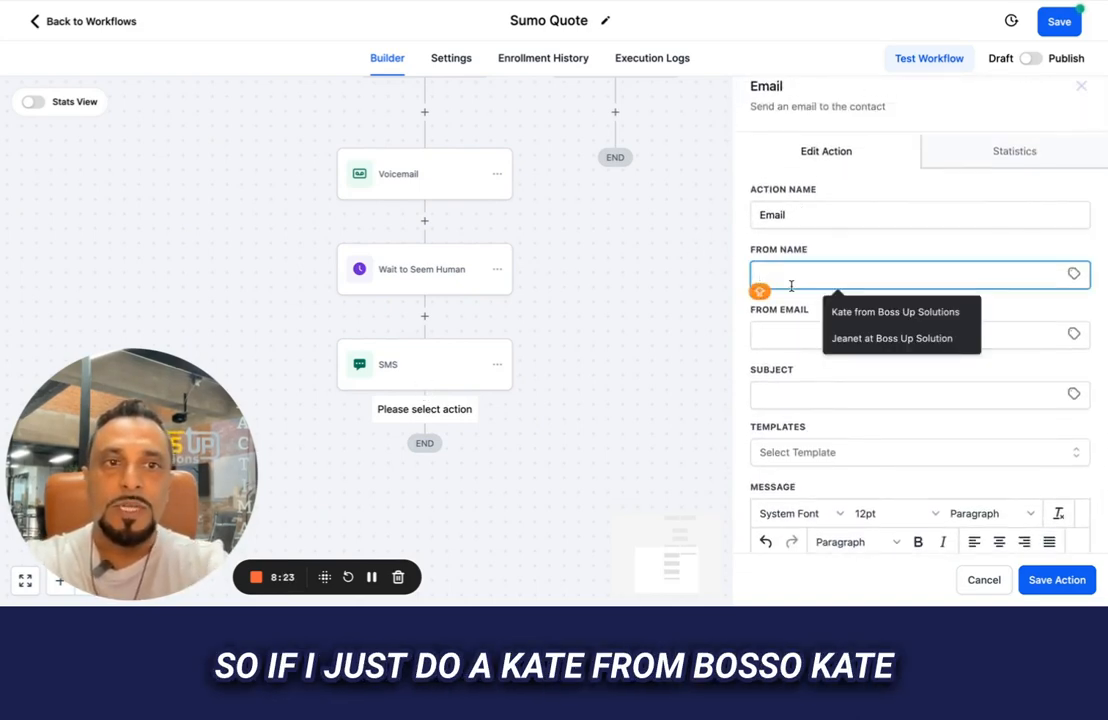
click(895, 319)
click(817, 398)
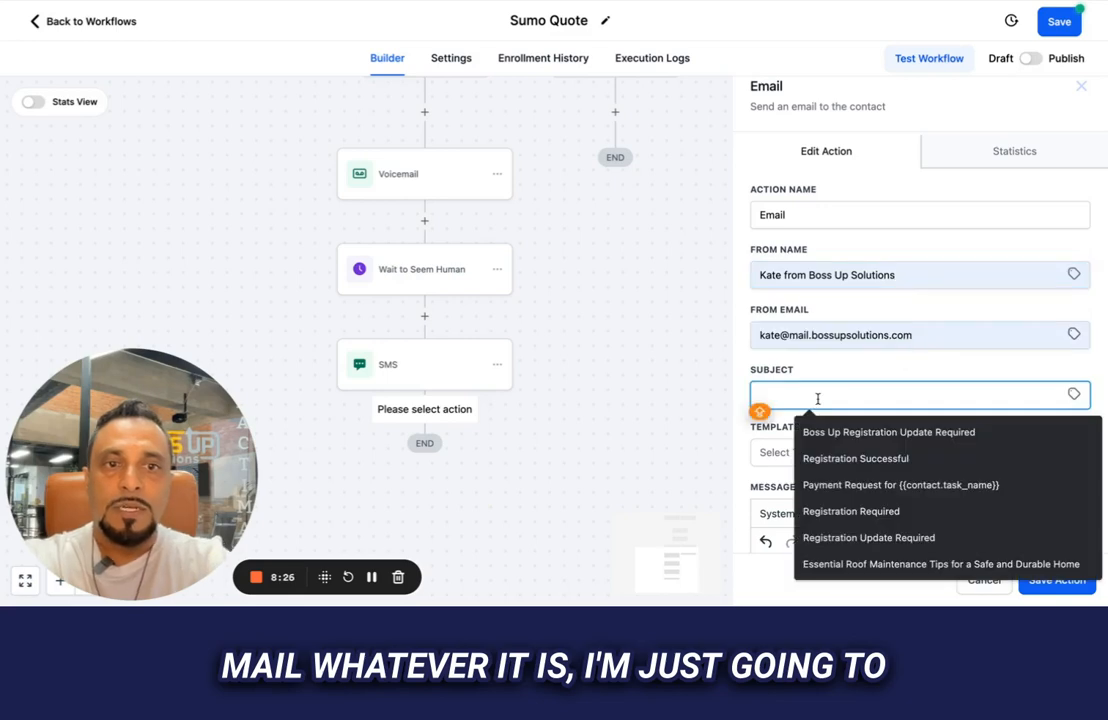
click(855, 458)
scroll(856, 460, down, 5)
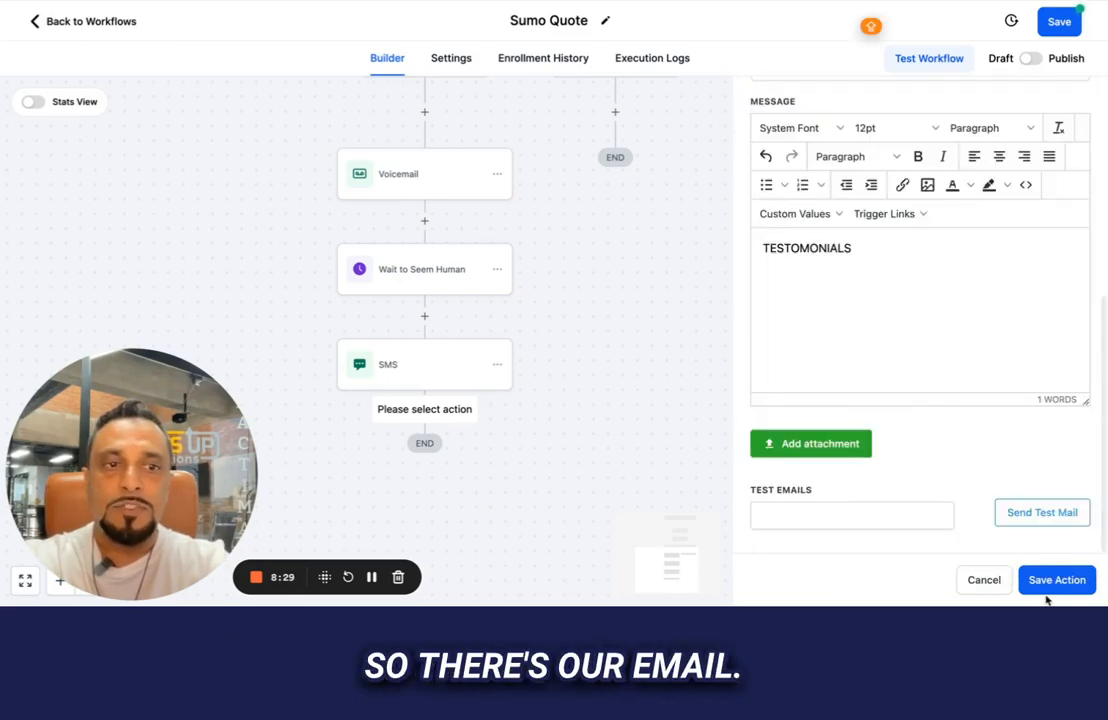
click(1056, 580)
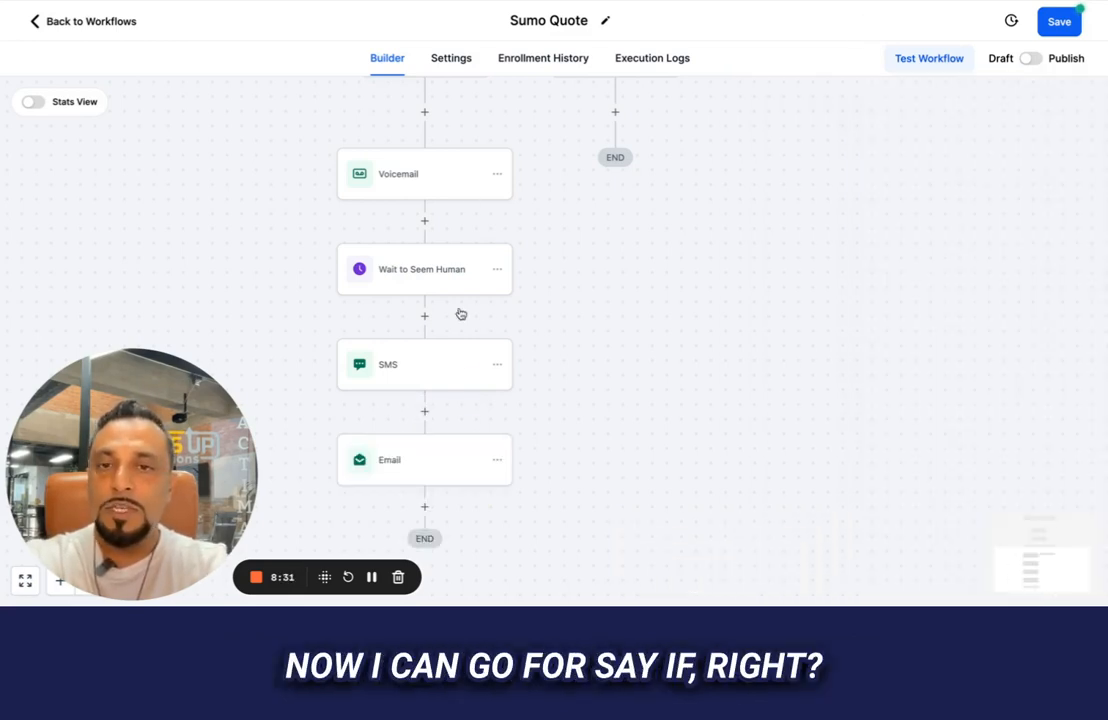
- Add an If / Else condition after the Email action and name its branch "SIGNED"
click(424, 506)
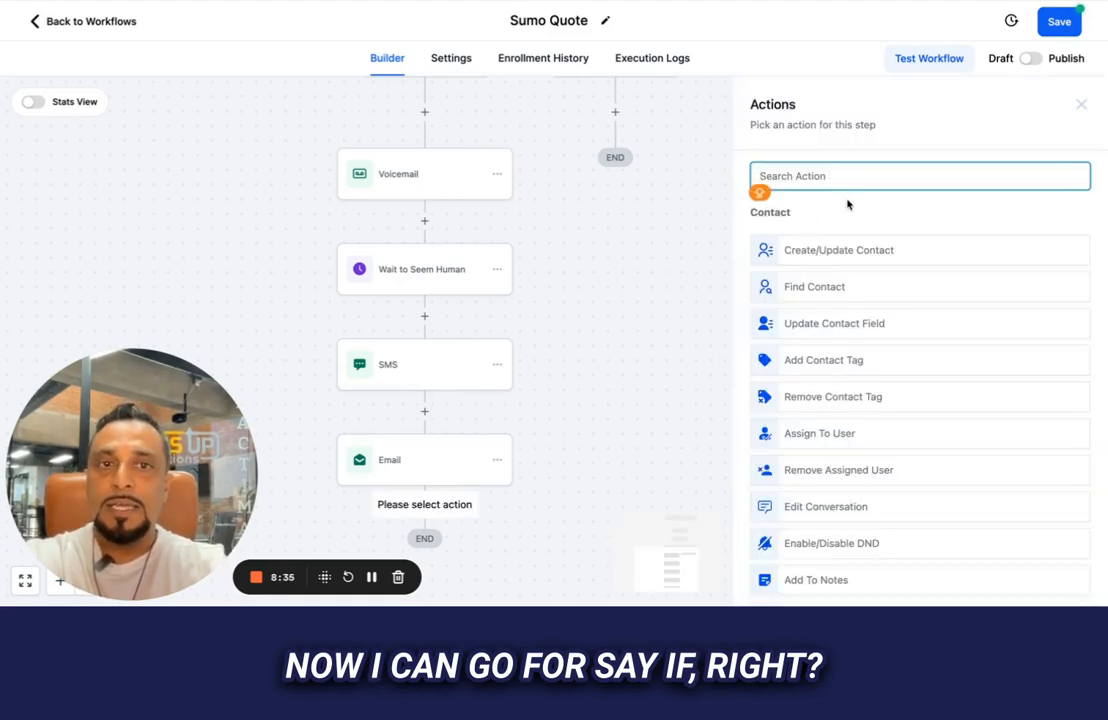
text(if)
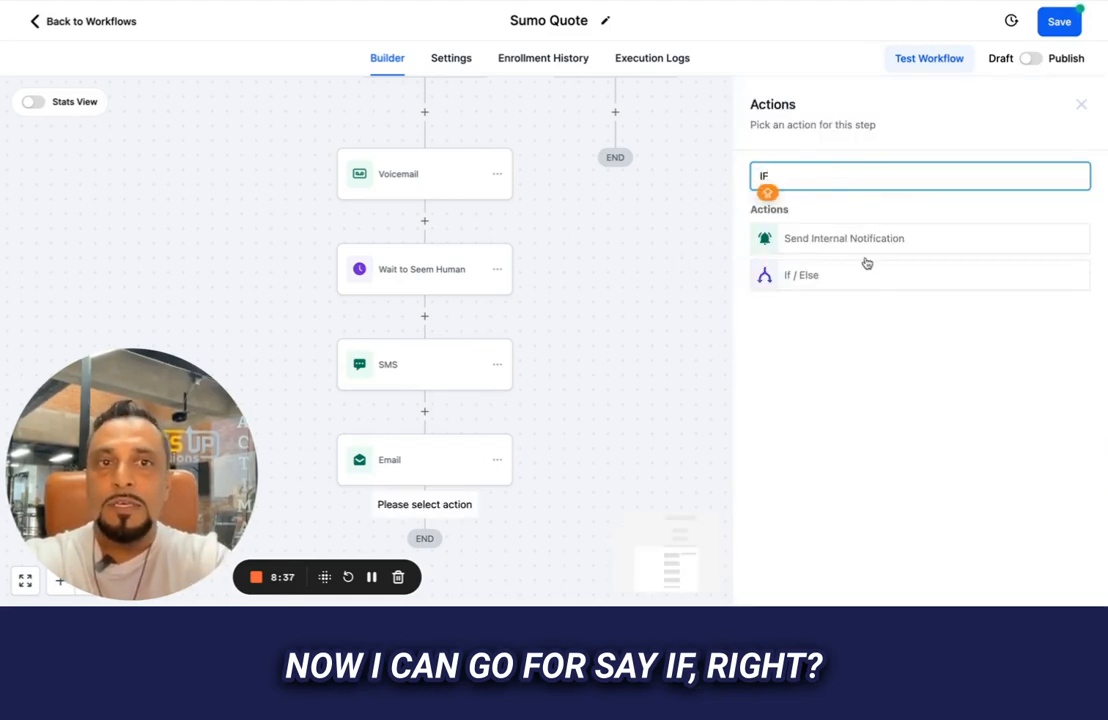
click(831, 276)
click(559, 314)
double_click(510, 313)
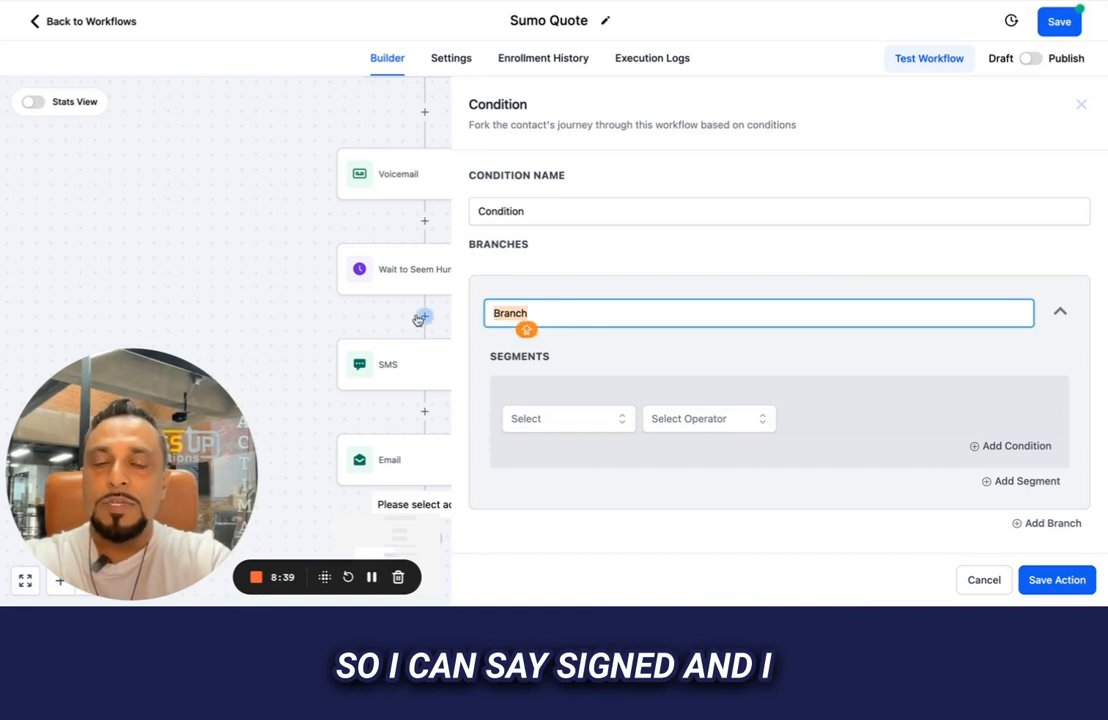
text(SIGNED)
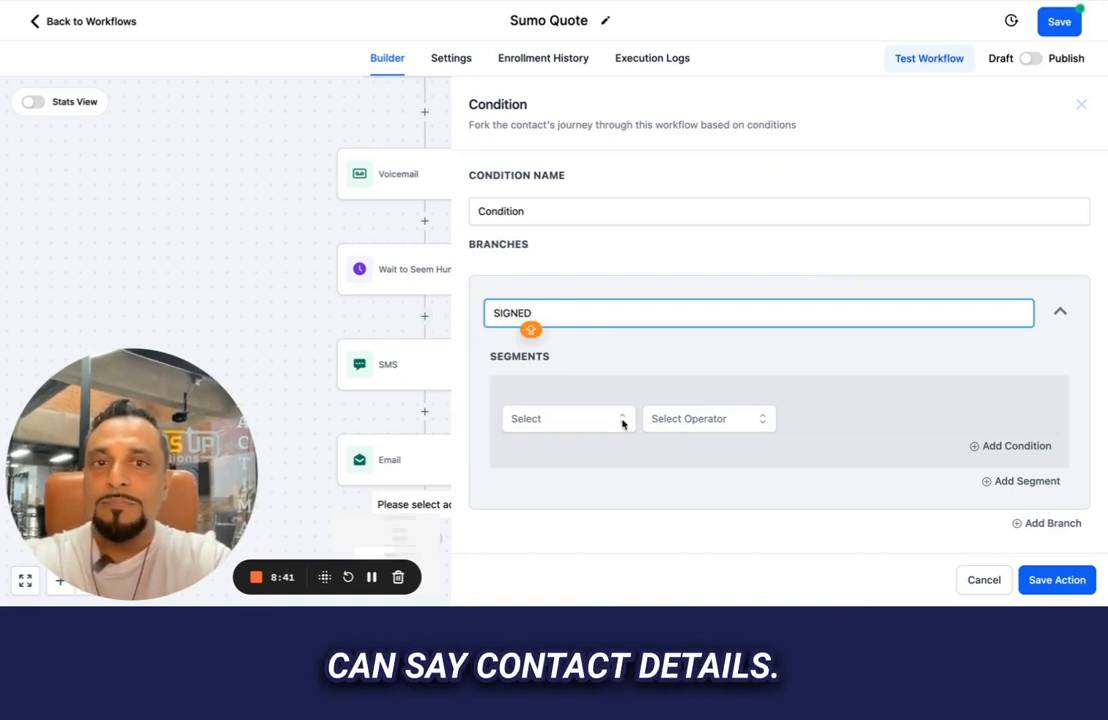
- Set the branch's segment to the contact field Tags with the operator Includes and the tag "signed"
click(590, 425)
click(574, 452)
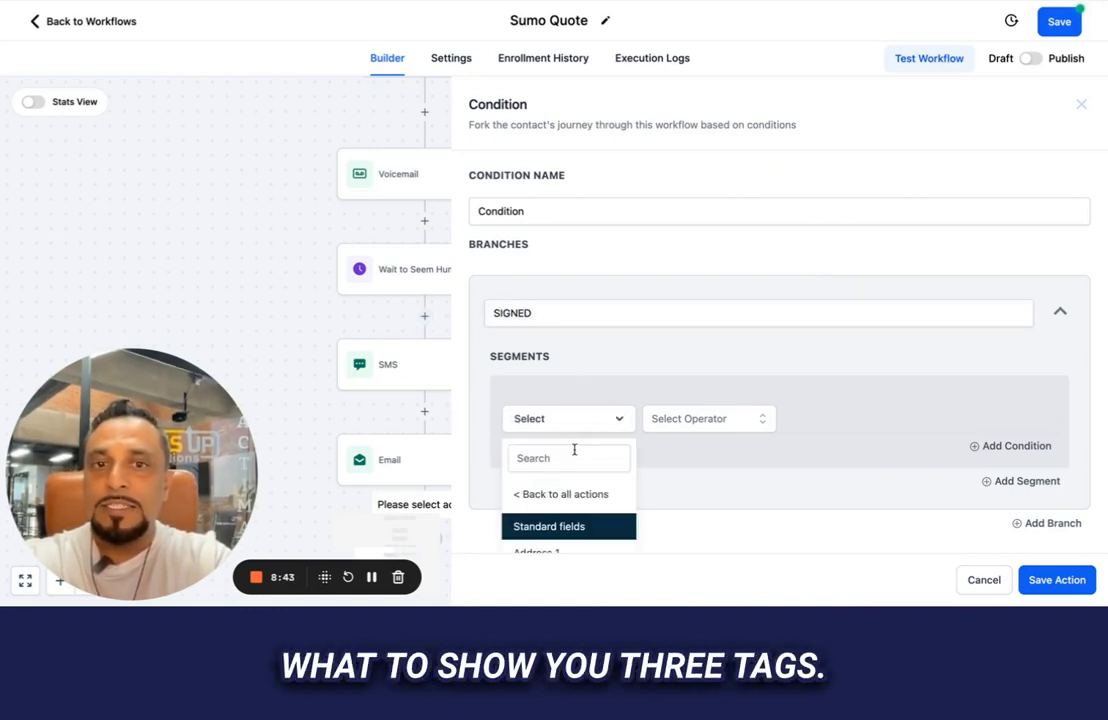
click(549, 460)
text(TAG)
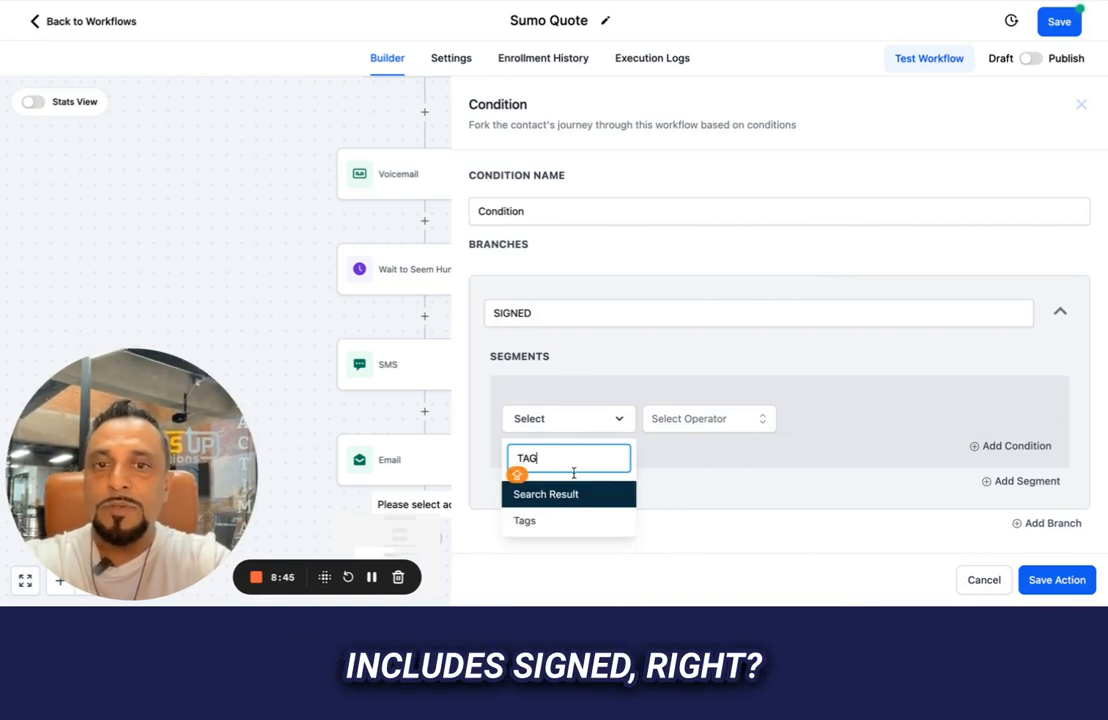
click(547, 524)
click(694, 420)
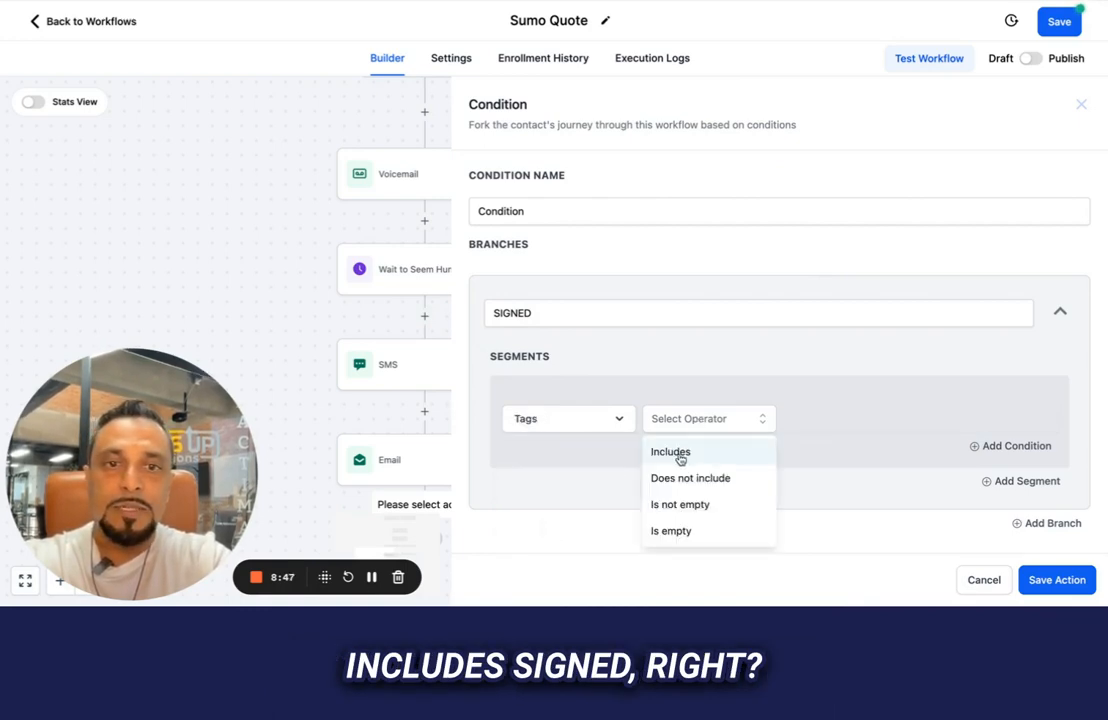
click(680, 455)
click(828, 425)
text(s)
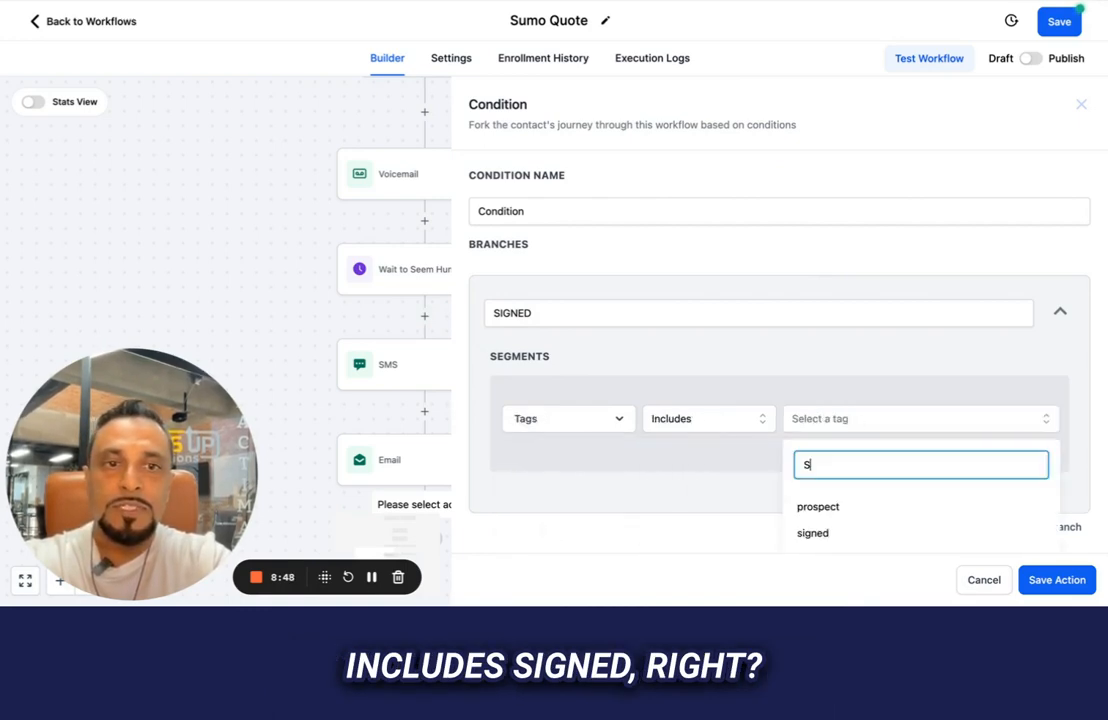
click(811, 535)
click(657, 482)
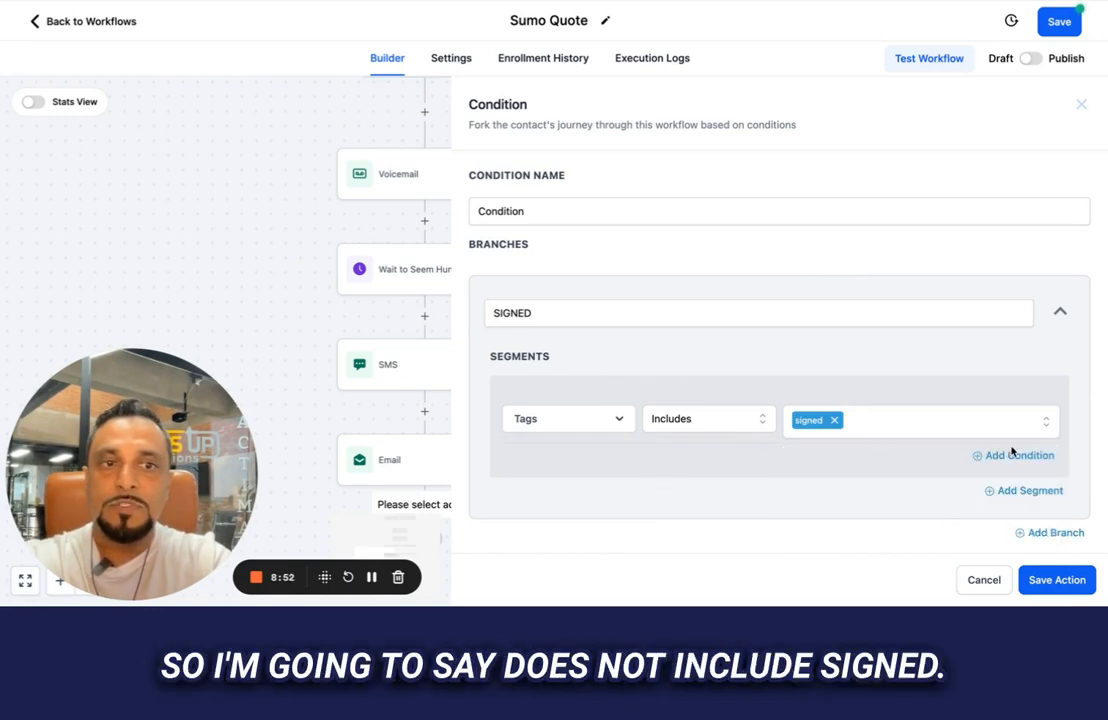
- Change the segment's operator to Does not include, reselect the tag "signed", and save the condition
click(720, 421)
click(707, 475)
click(843, 425)
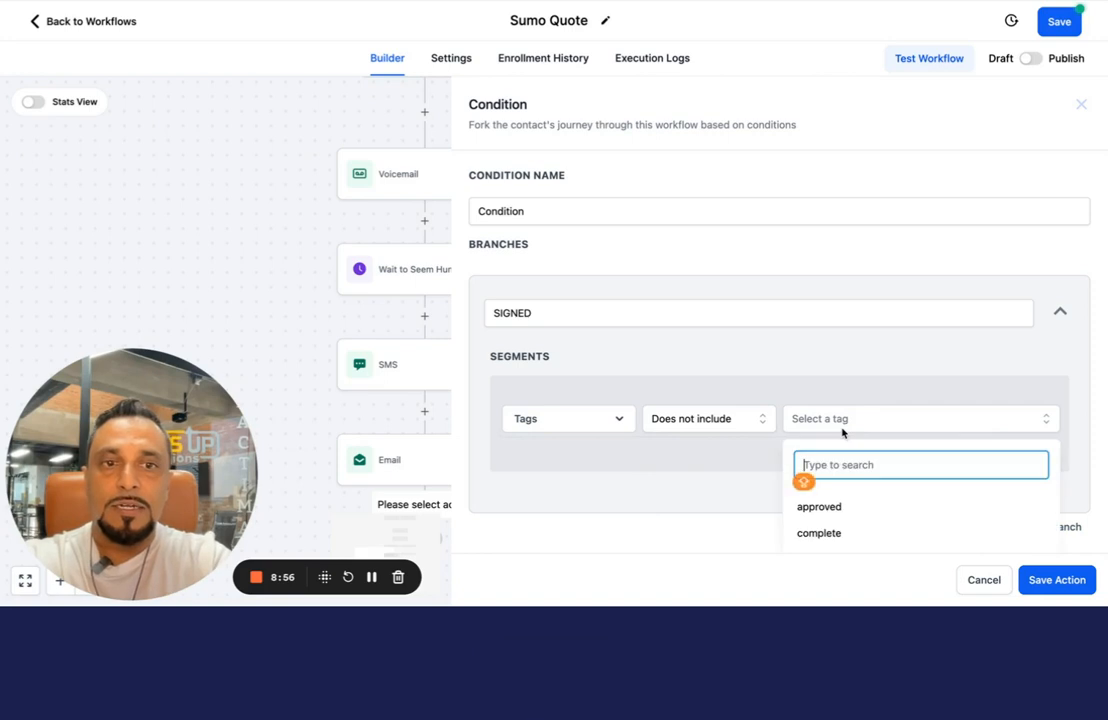
text(SIG)
click(816, 506)
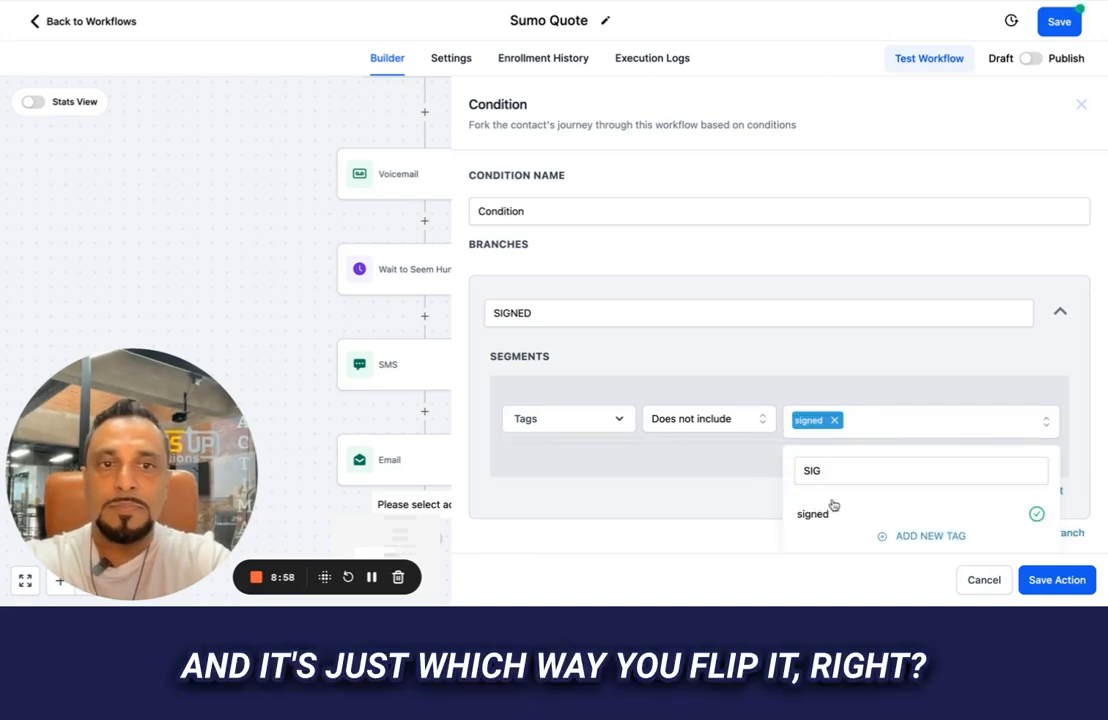
click(1049, 579)
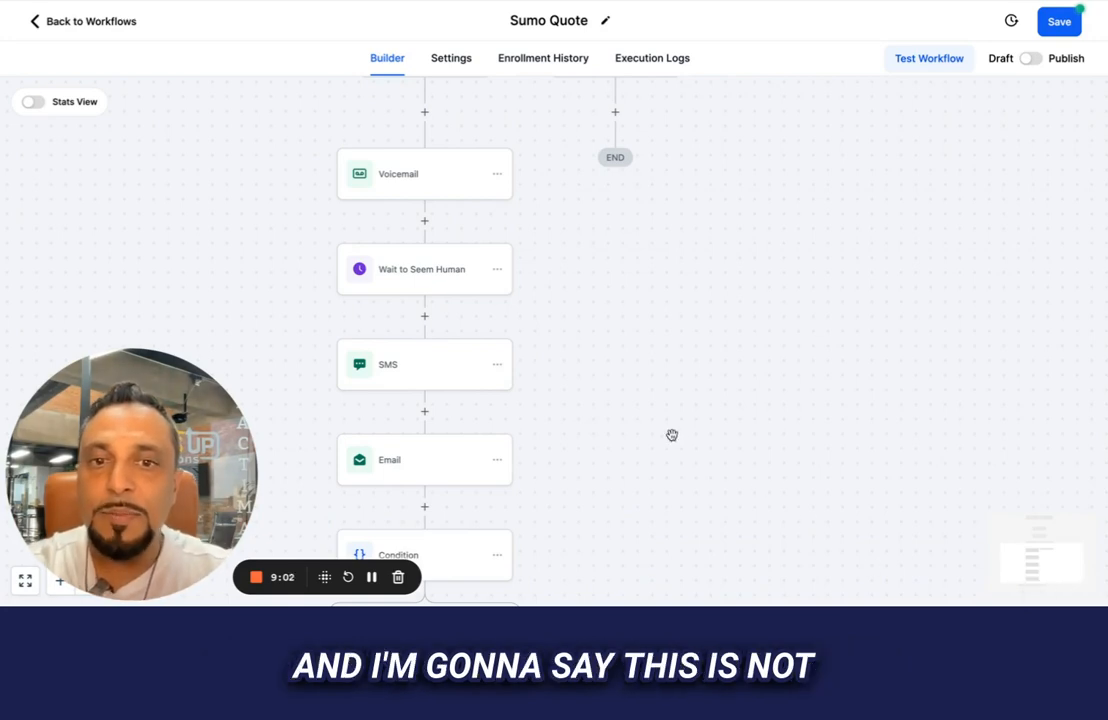
- Rename the SIGNED branch of the condition below the Email action to "NOT SIGNED" and save it
scroll(670, 433, down, 3)
scroll(672, 435, down, 2)
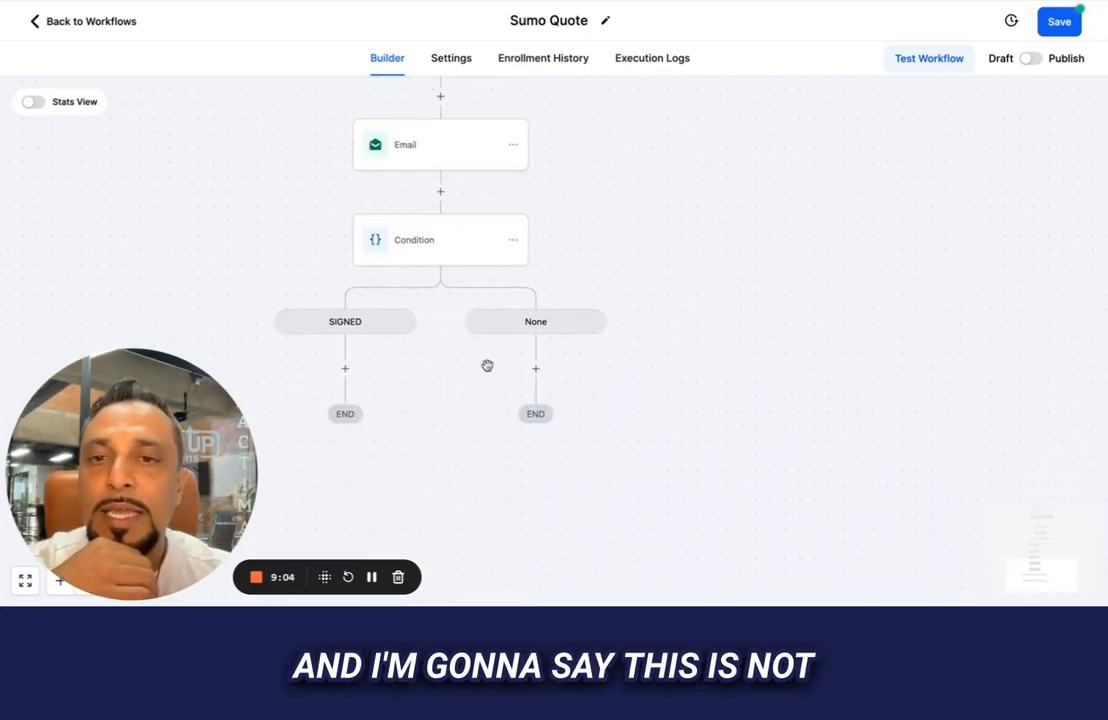
click(535, 320)
click(488, 313)
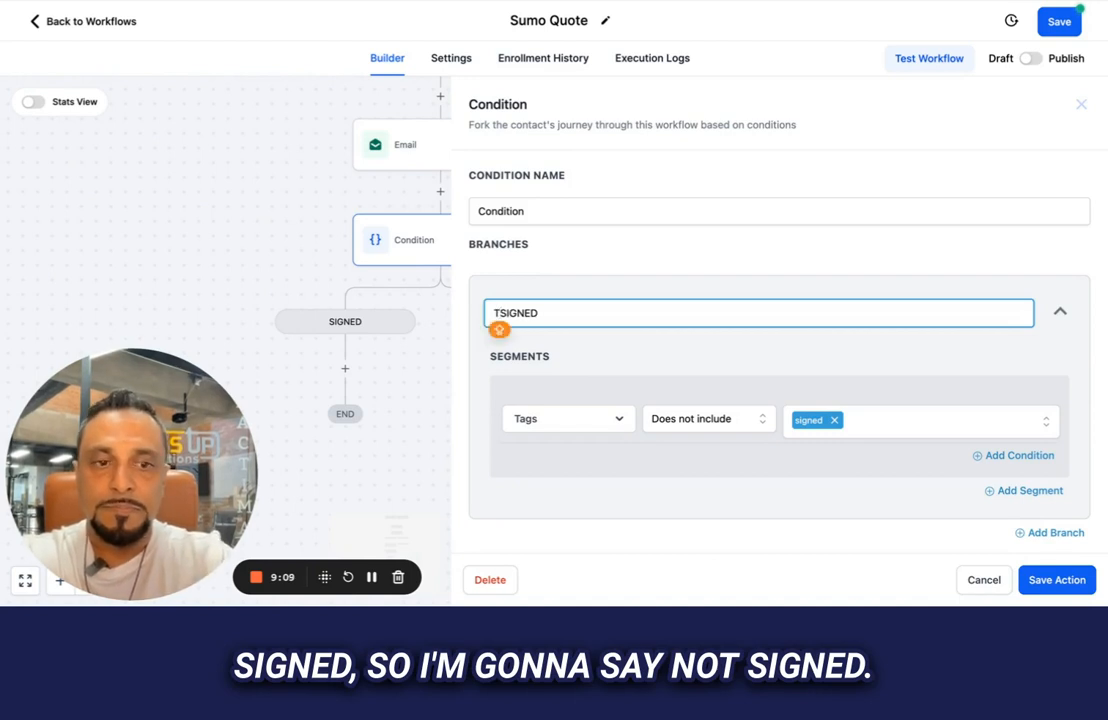
text(NOT)
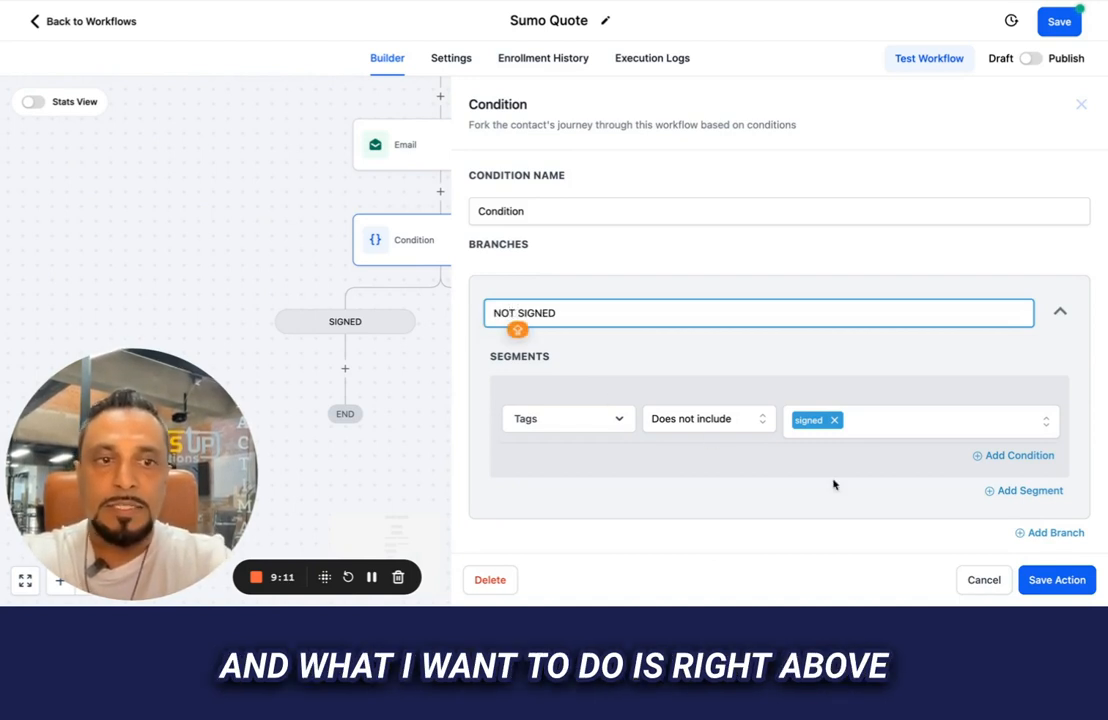
click(1058, 581)
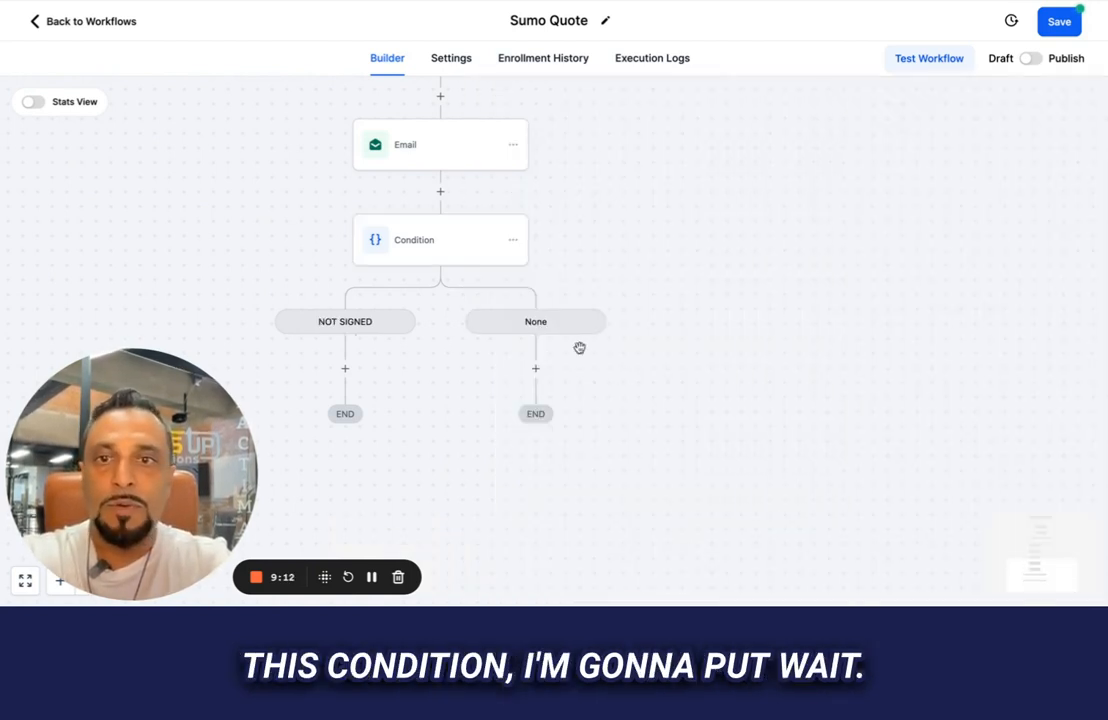
- Insert a Wait action with a time delay of 1 day between the Email action and the condition, and save it
click(440, 191)
text(WA)
click(808, 238)
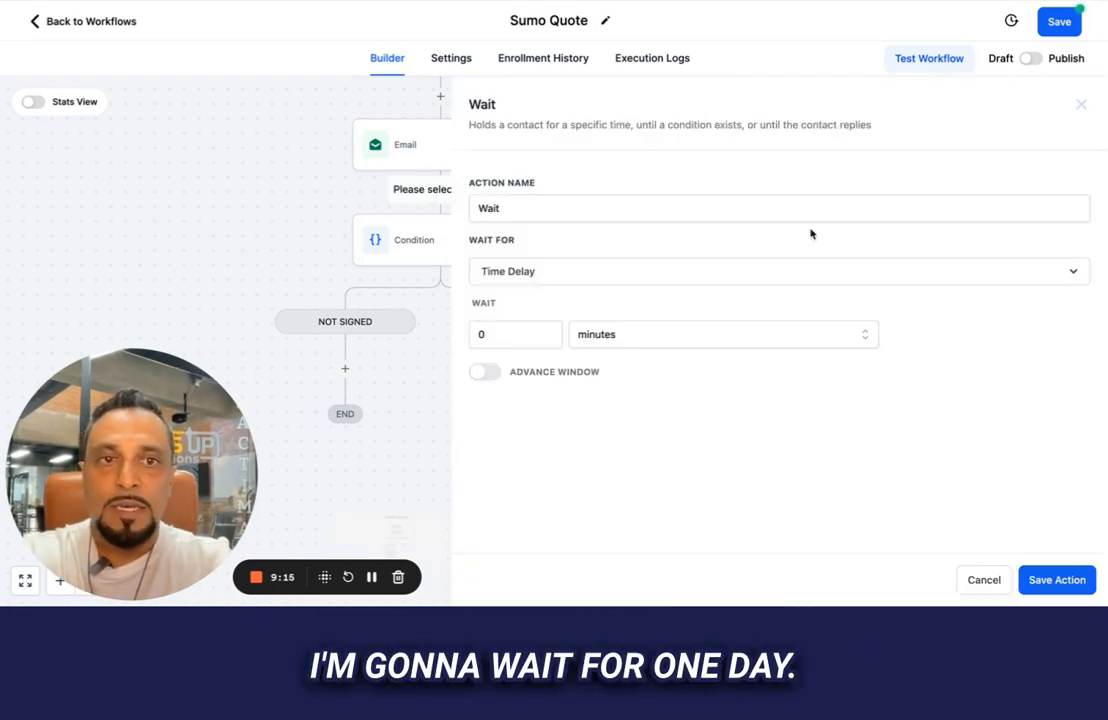
click(482, 336)
text(1)
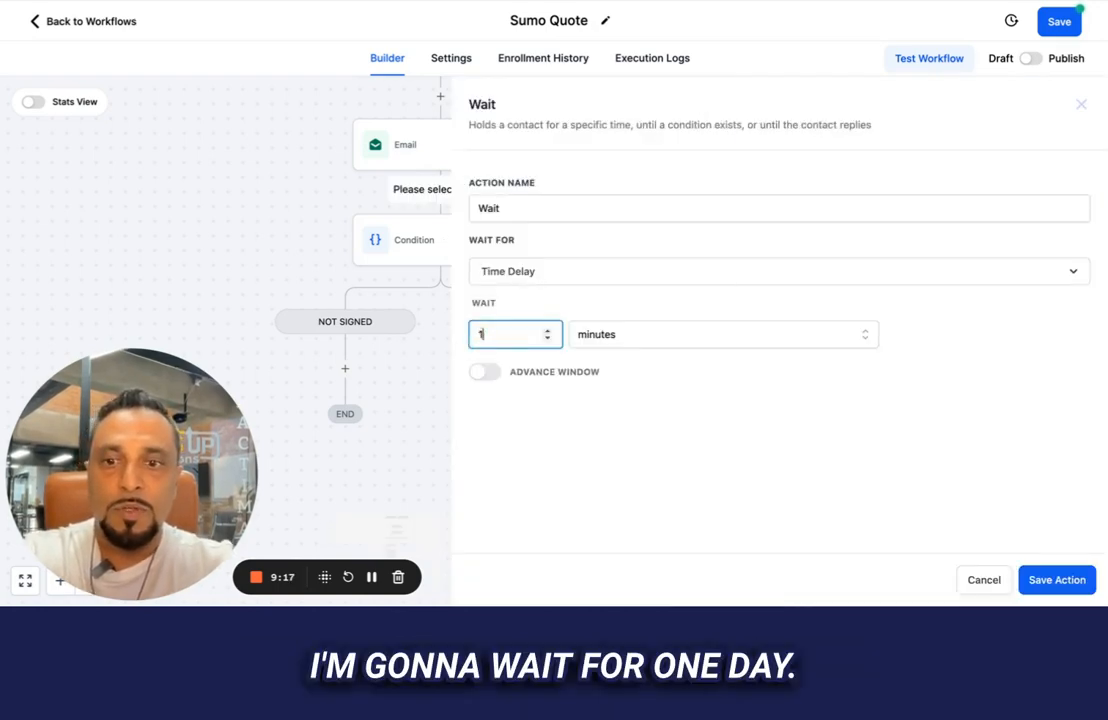
click(633, 341)
click(591, 420)
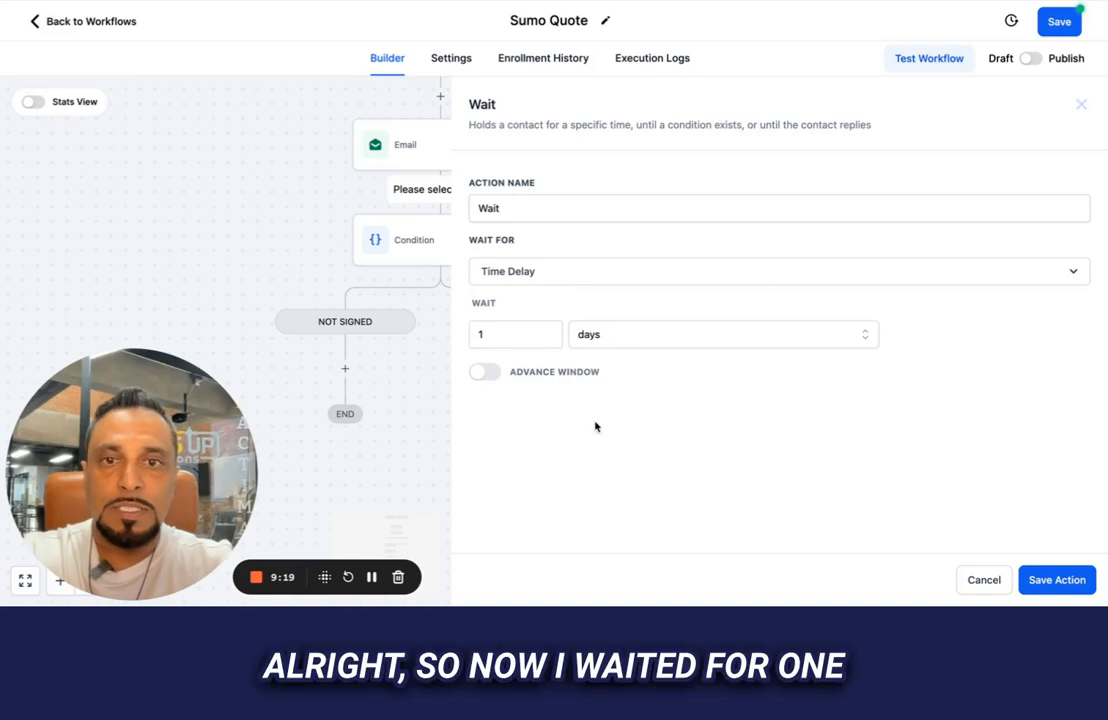
click(1060, 578)
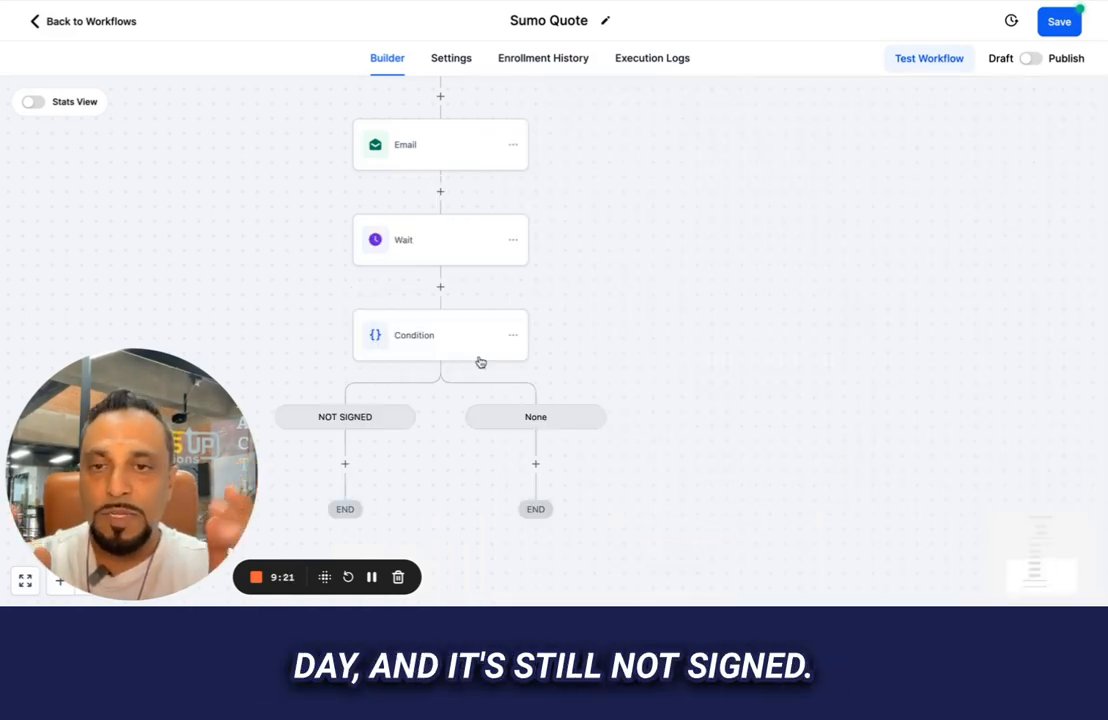
- Start a Voicemail action under the NOT SIGNED branch of the condition
scroll(480, 362, down, 2)
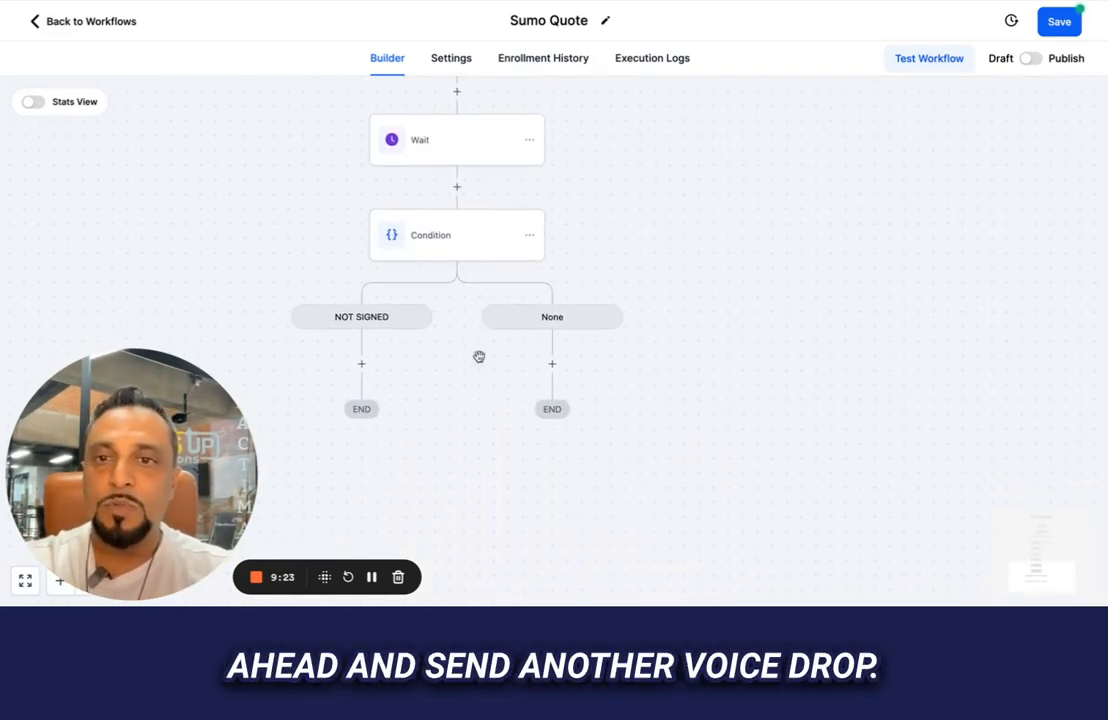
click(364, 362)
text(SM)
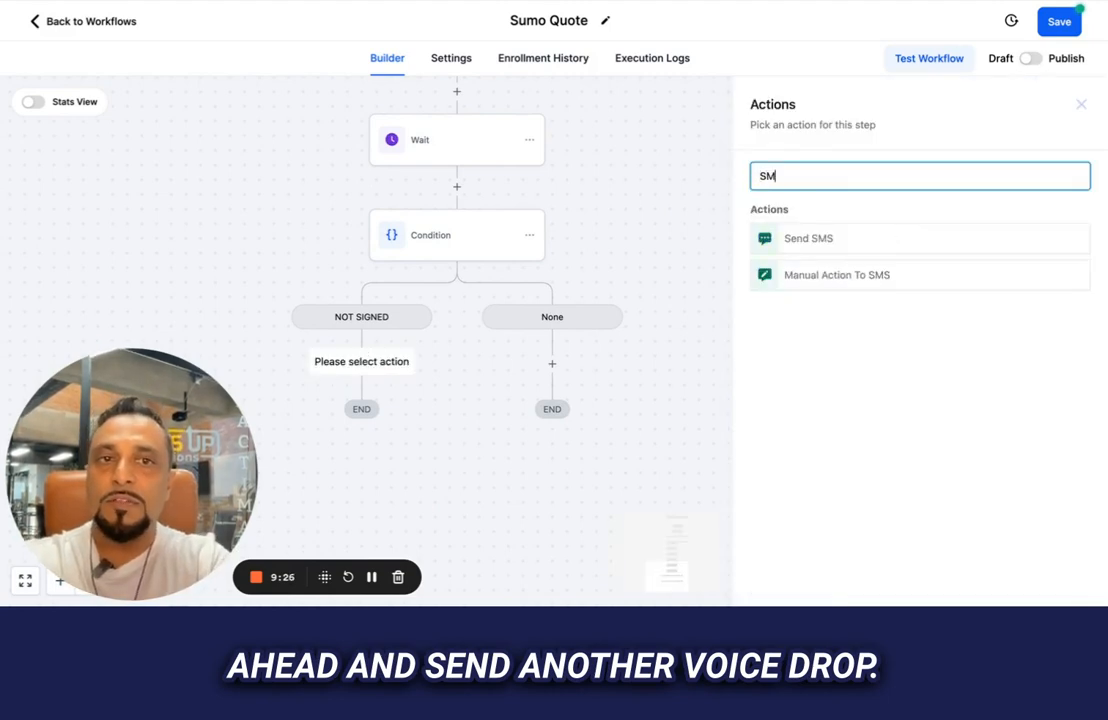
key(BackSpace)
key(BackSpace)
text(vo)
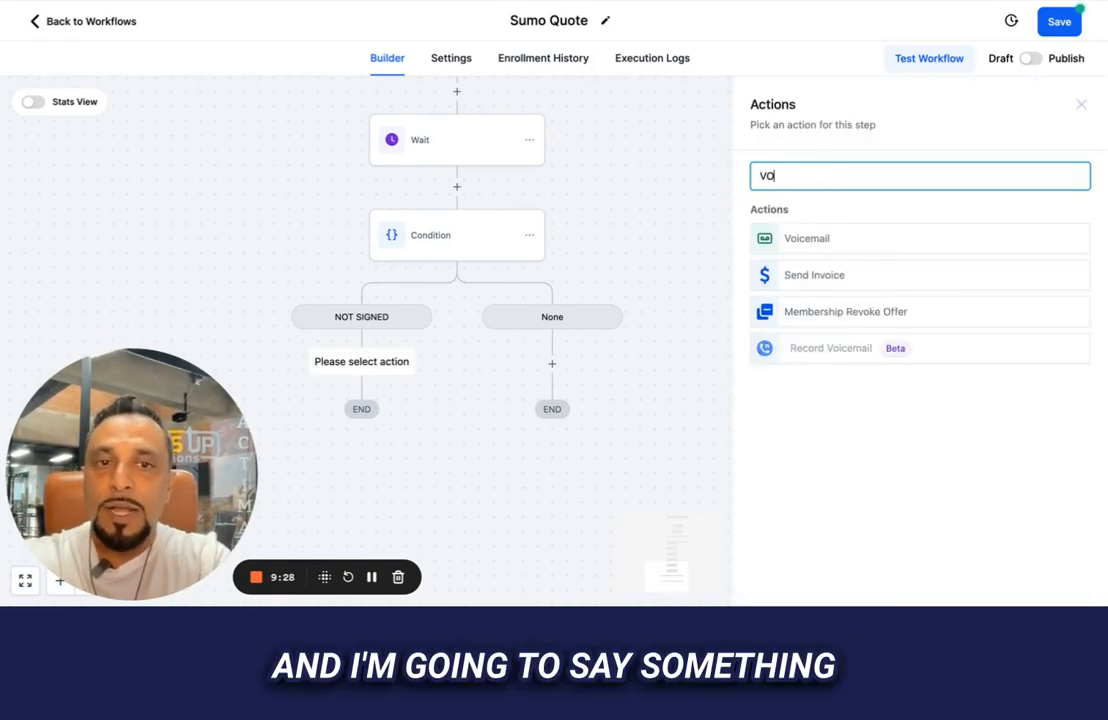
click(914, 238)
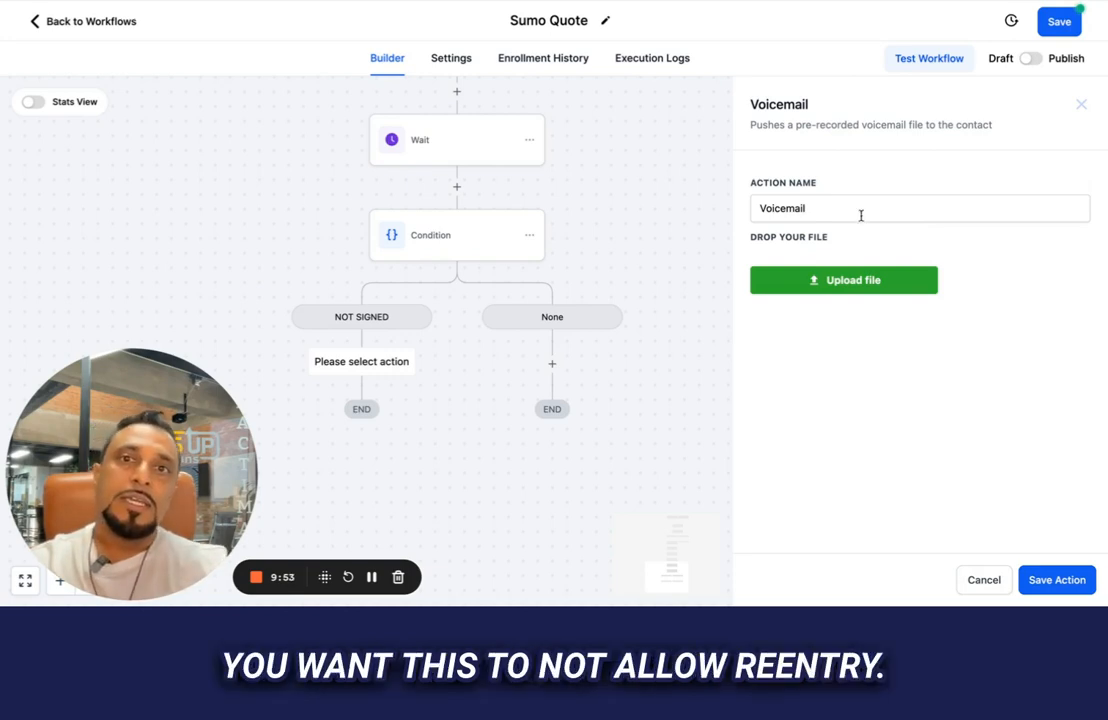
- Open the workflow settings with the re-entry option and switch the workflow from Draft to Publish
click(451, 58)
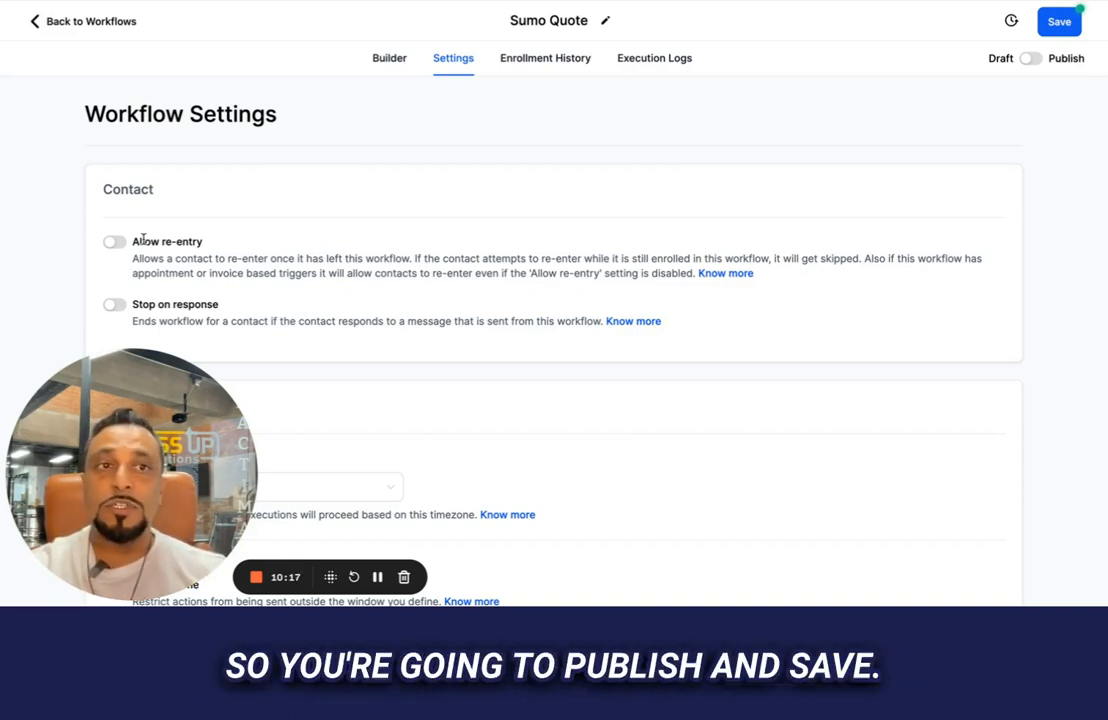
click(1031, 58)
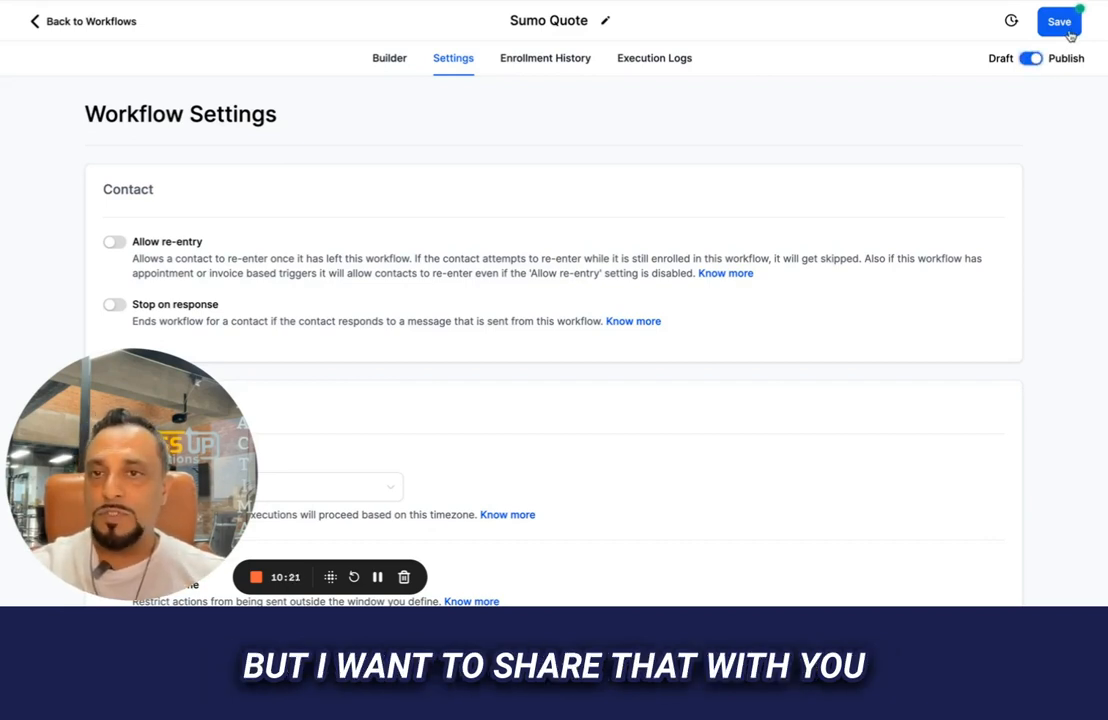